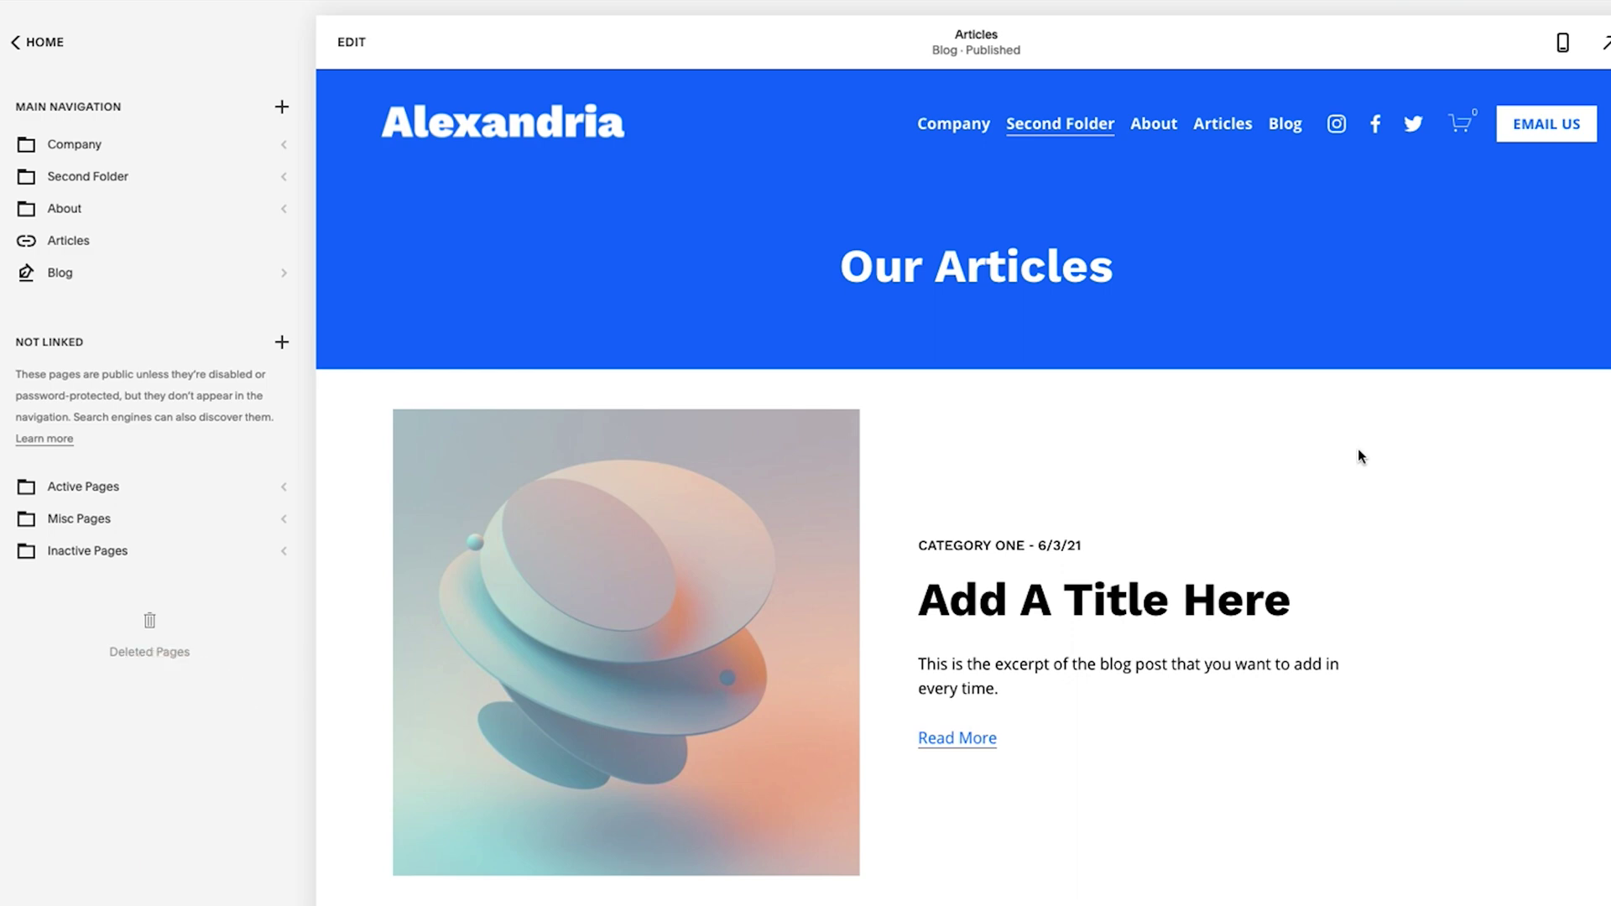
# Step: Open the 'Add A Title Here' post from its article image and scroll through it
pyautogui.click(702, 644)
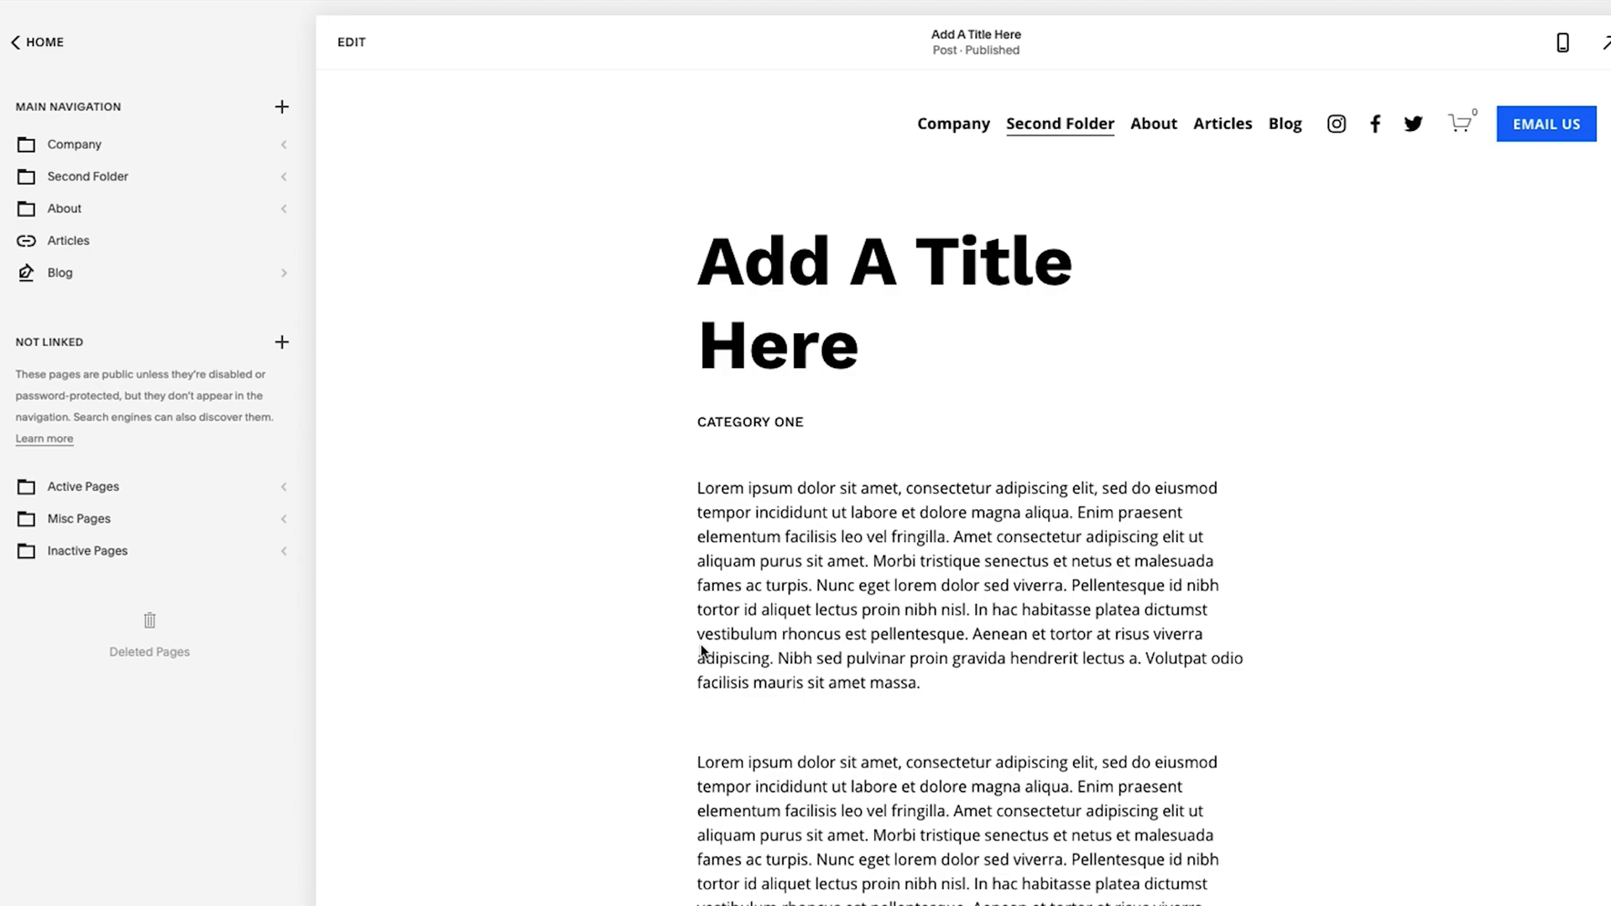
pyautogui.scroll(-4, 702, 650)
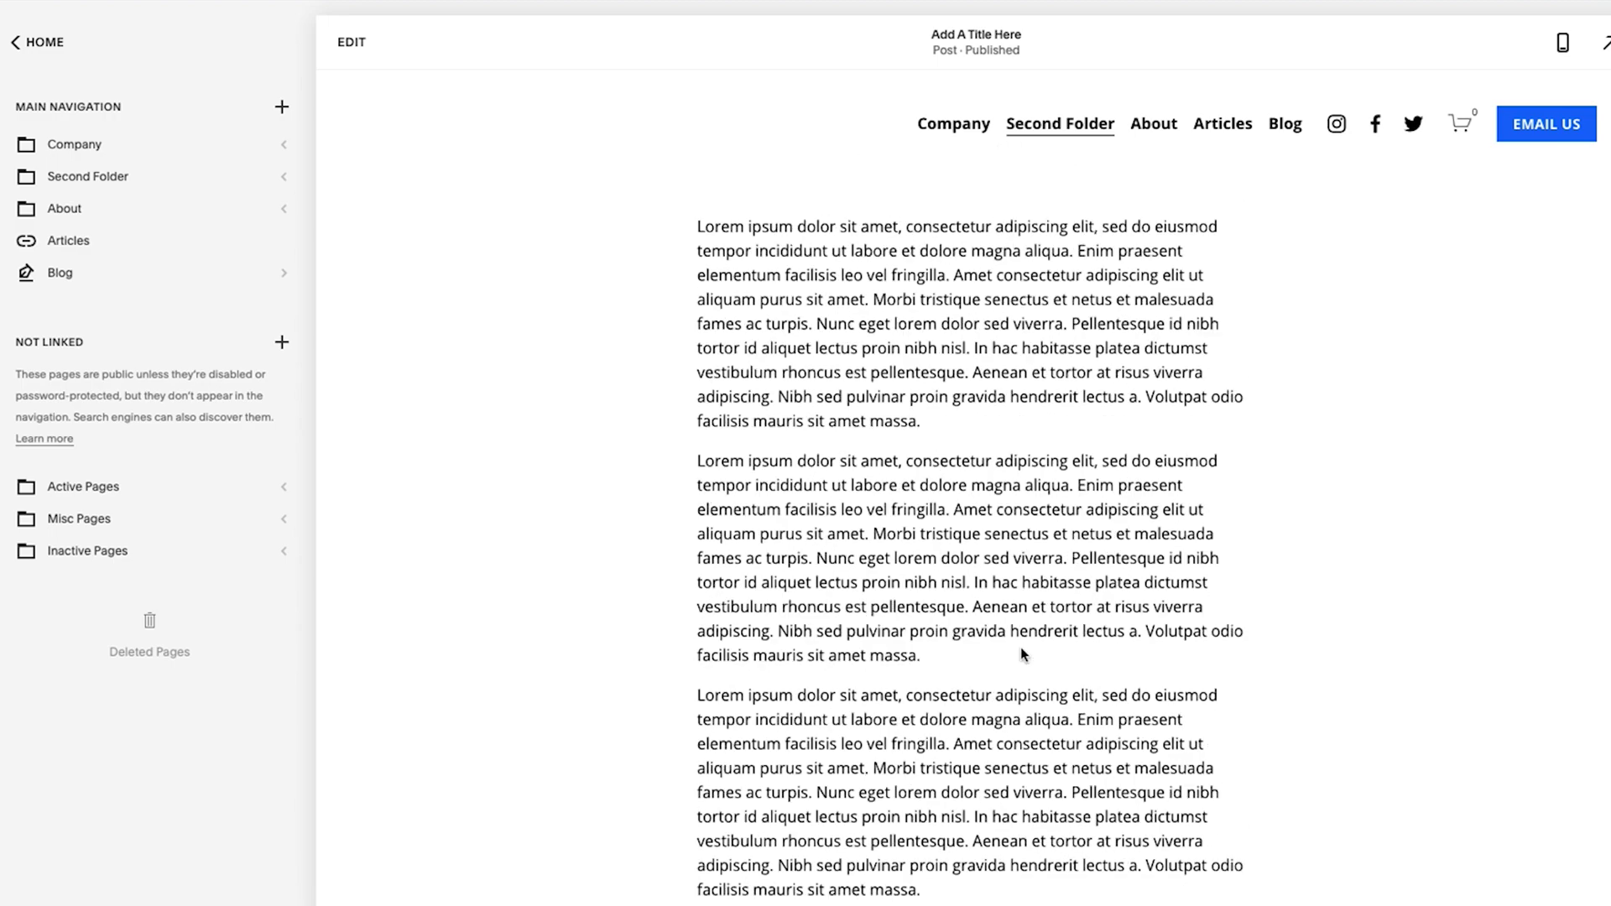
pyautogui.scroll(4, 1021, 647)
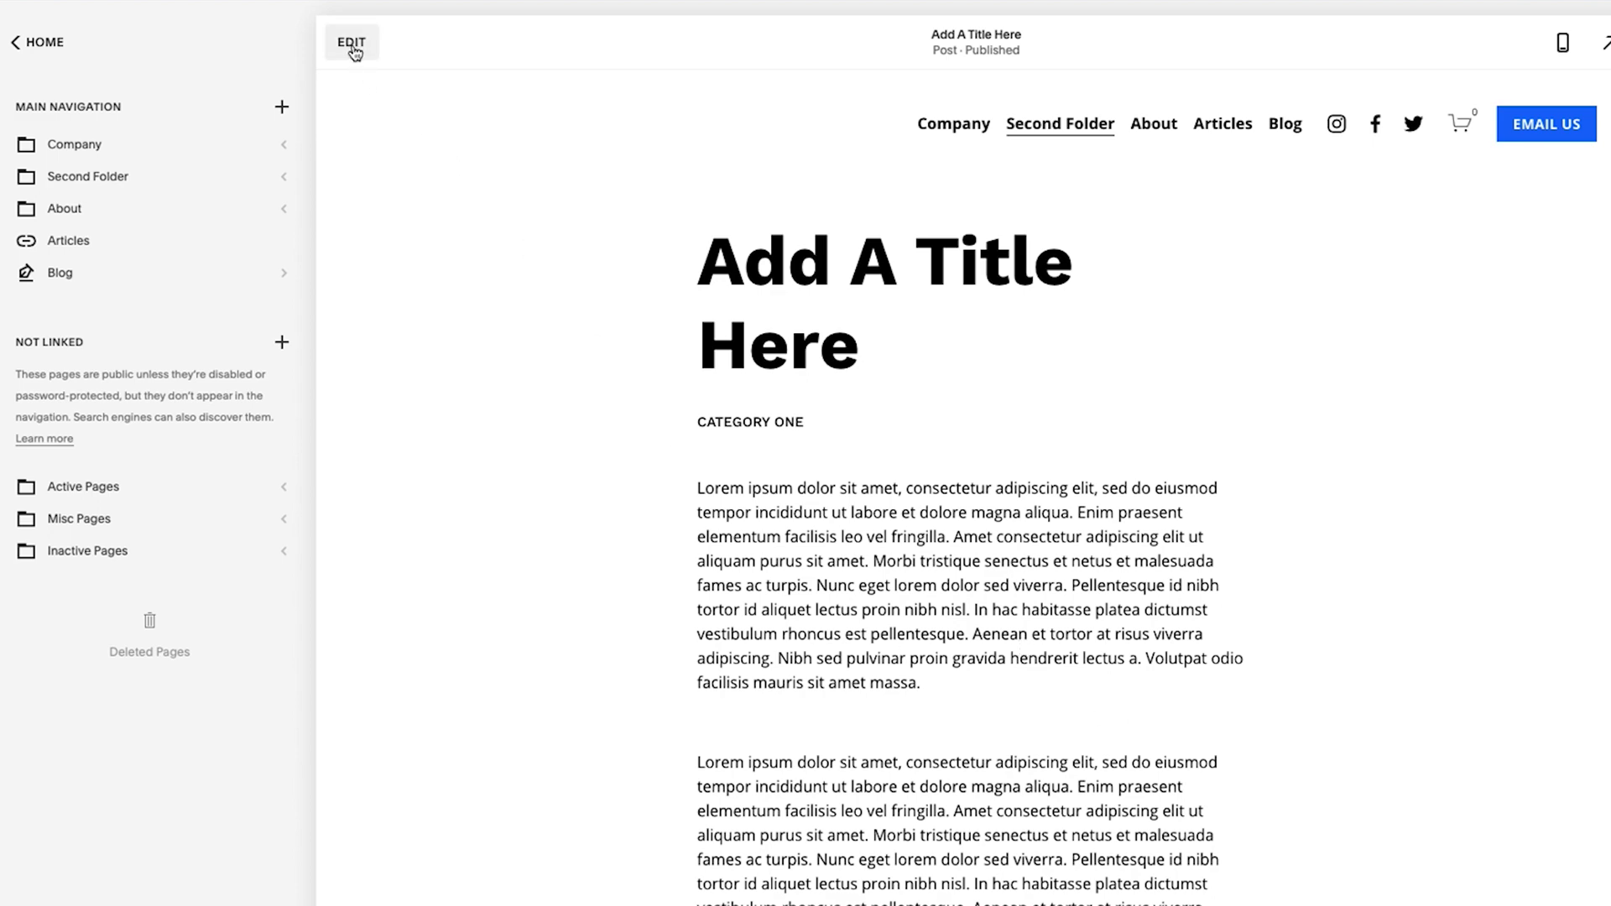
# Step: Insert a free desert rock-formation stock photo as an image block above the body text
pyautogui.doubleClick(929, 559)
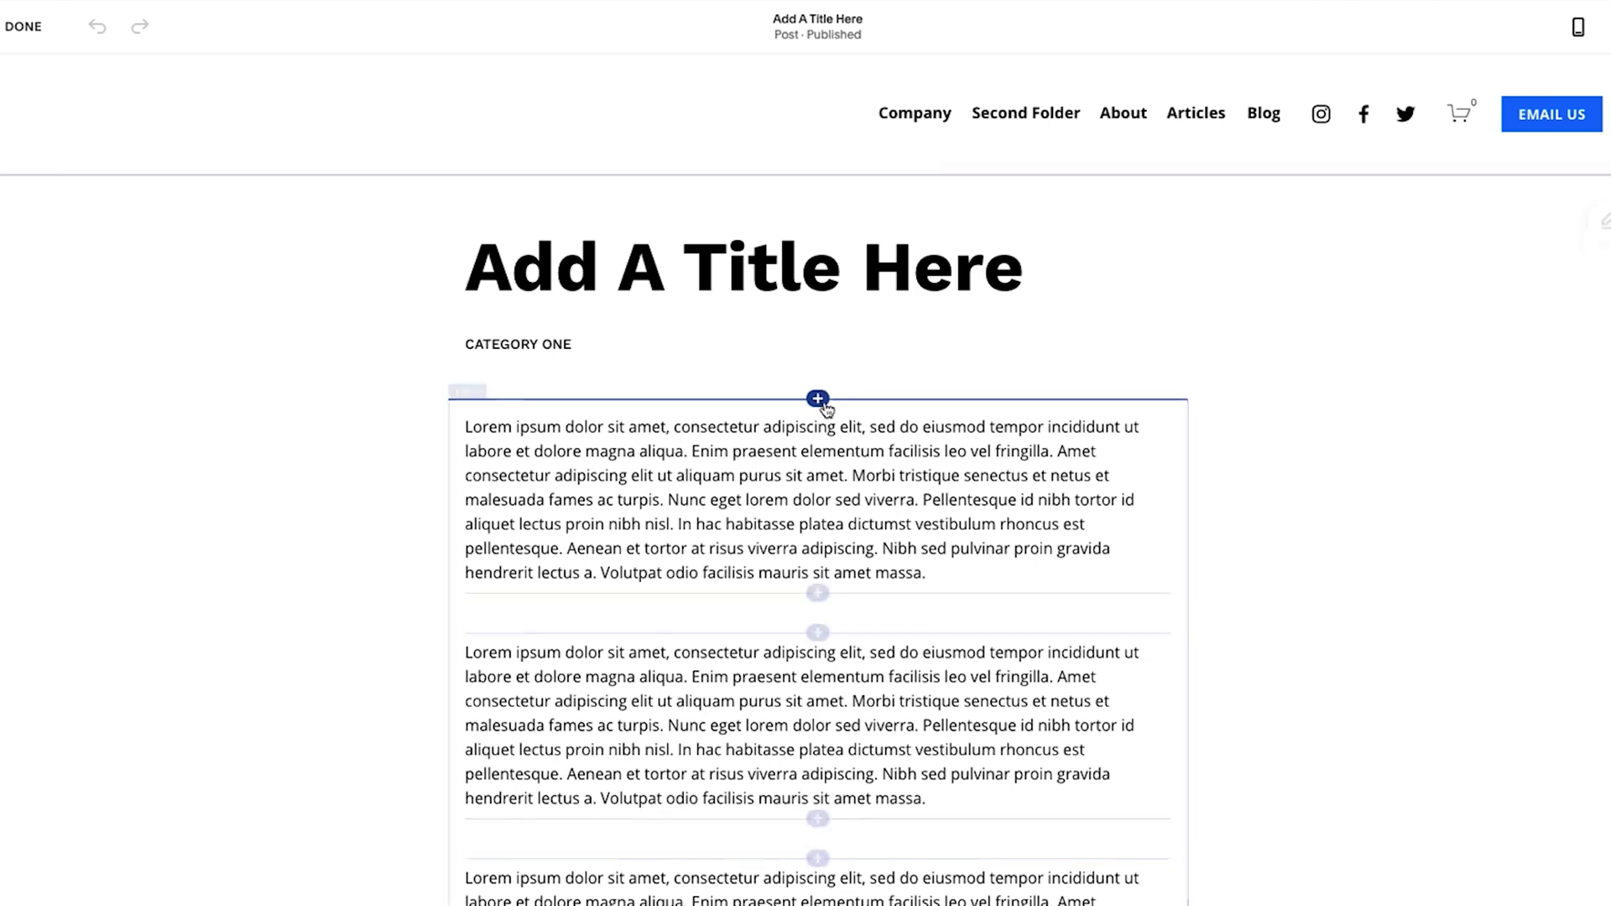
pyautogui.click(819, 400)
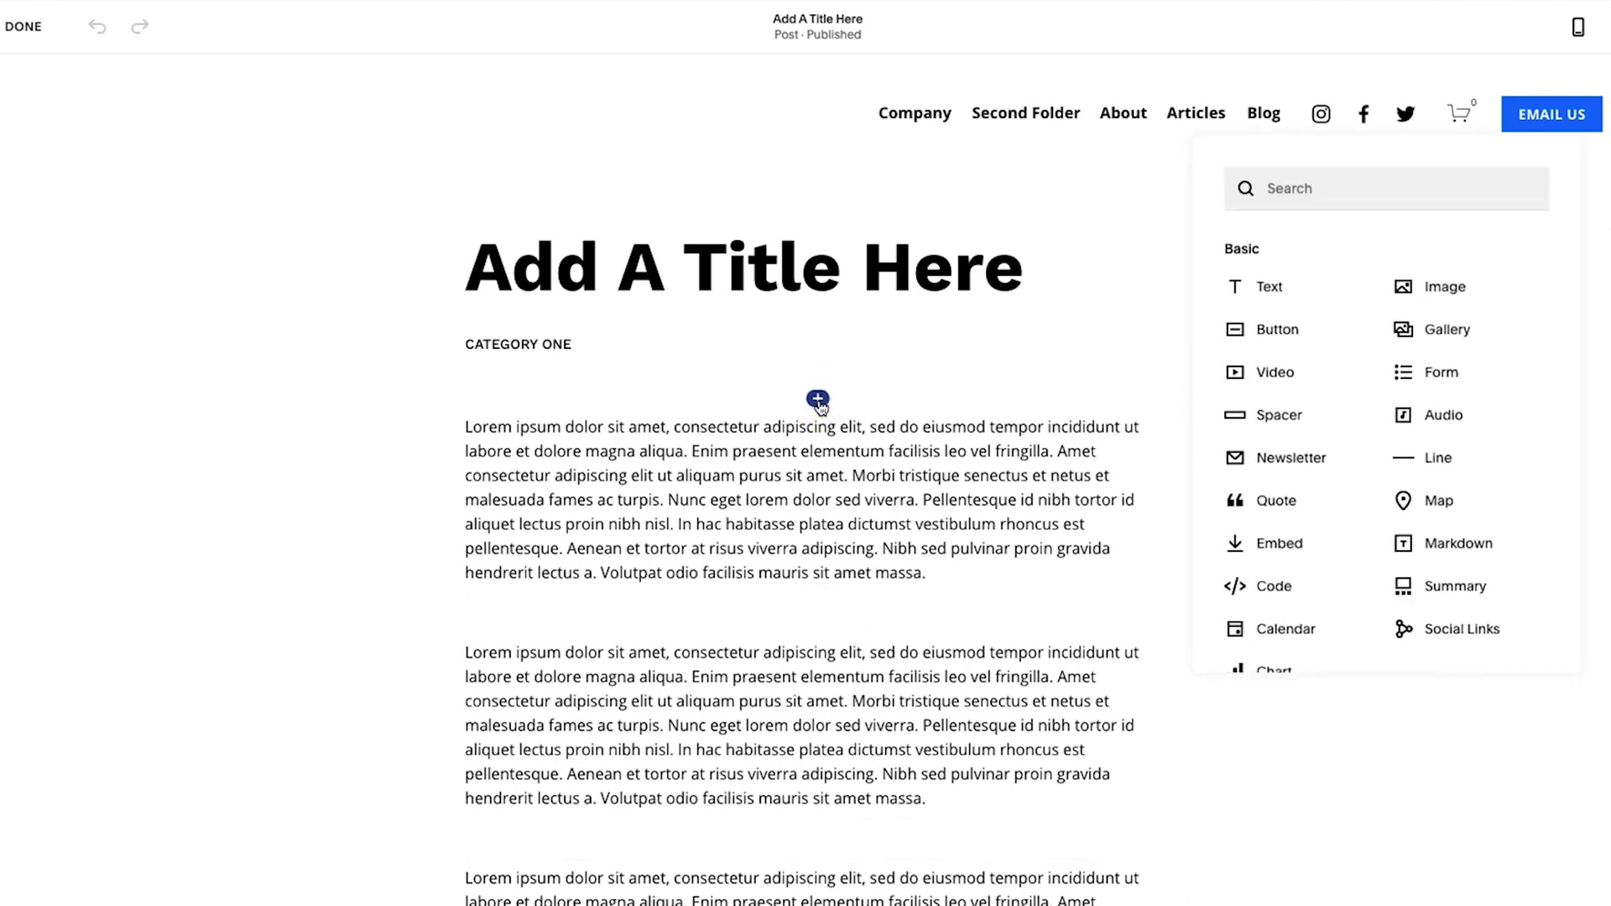
pyautogui.click(1473, 298)
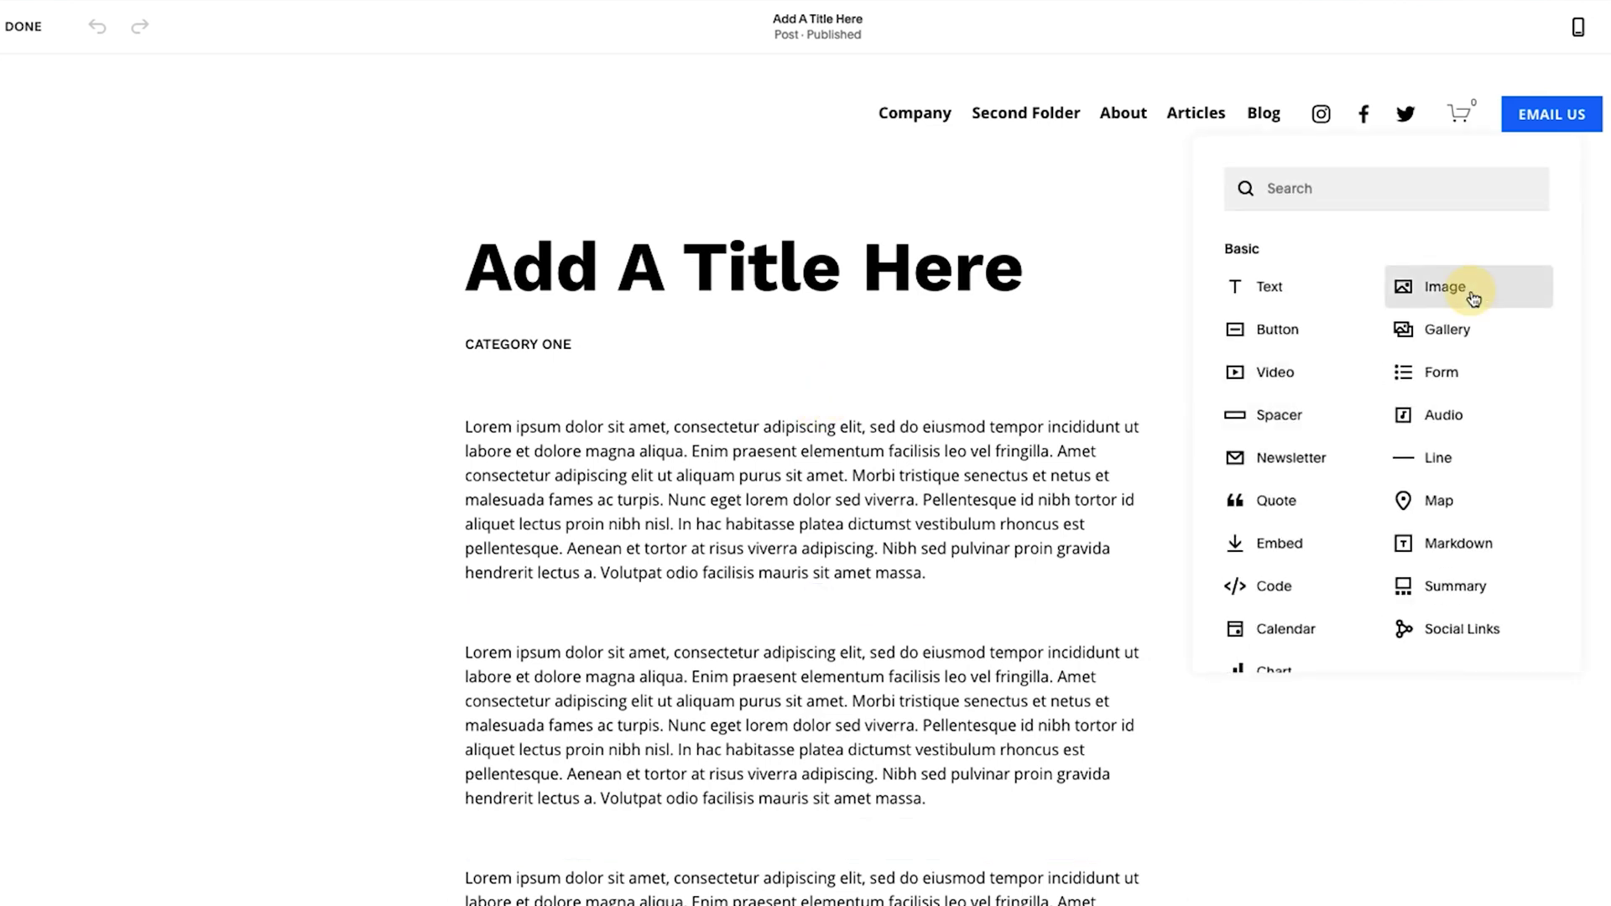
pyautogui.click(1307, 676)
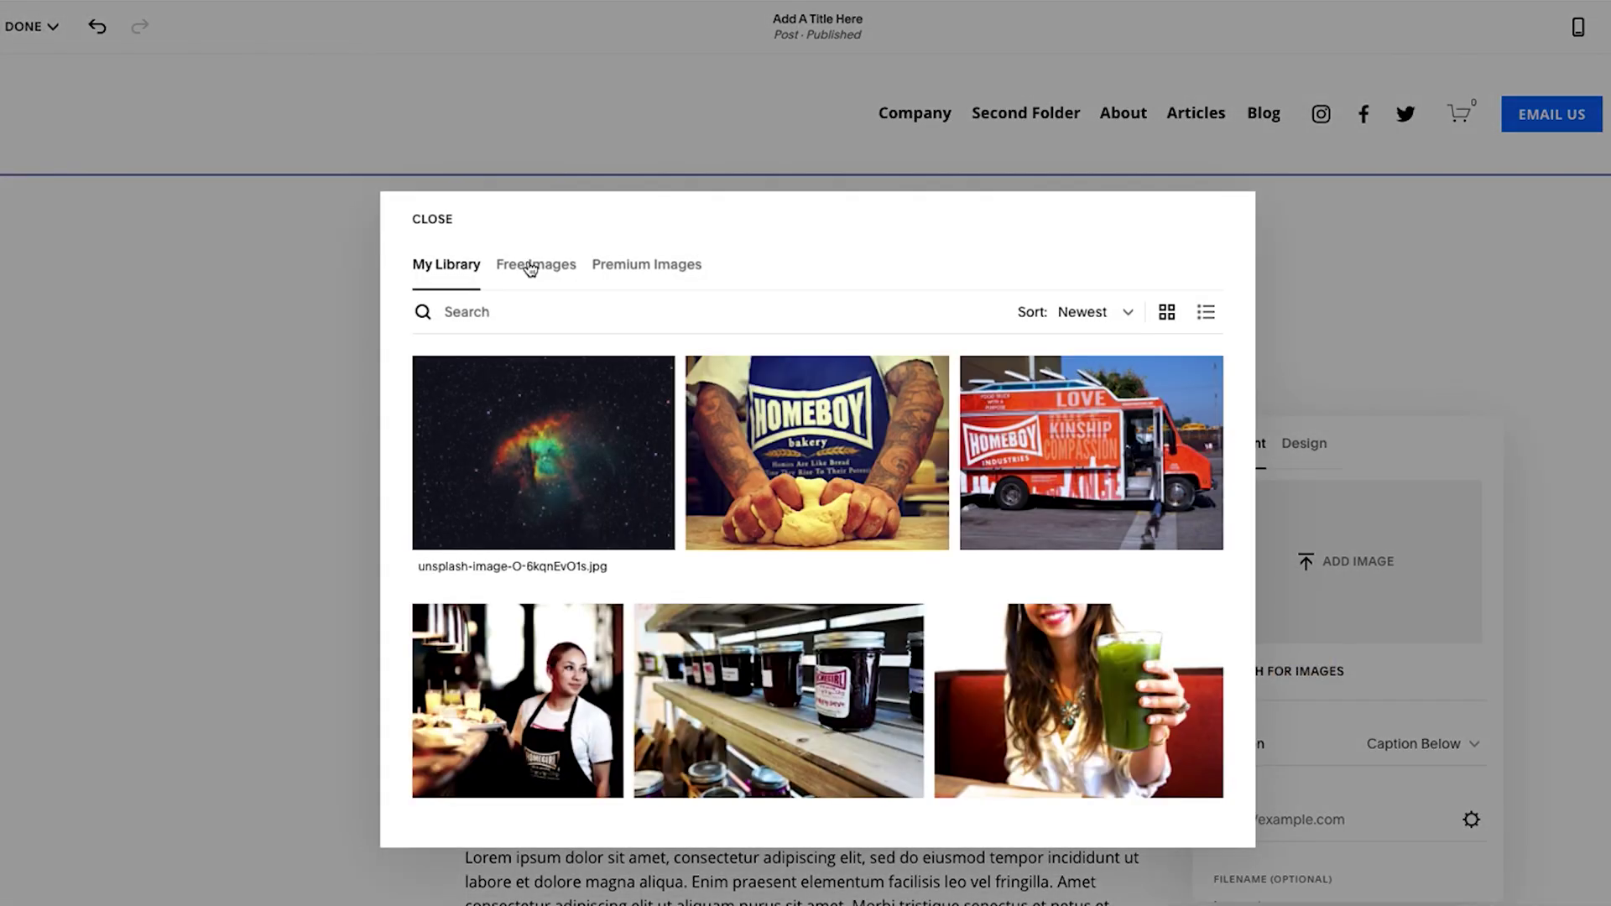
pyautogui.click(534, 264)
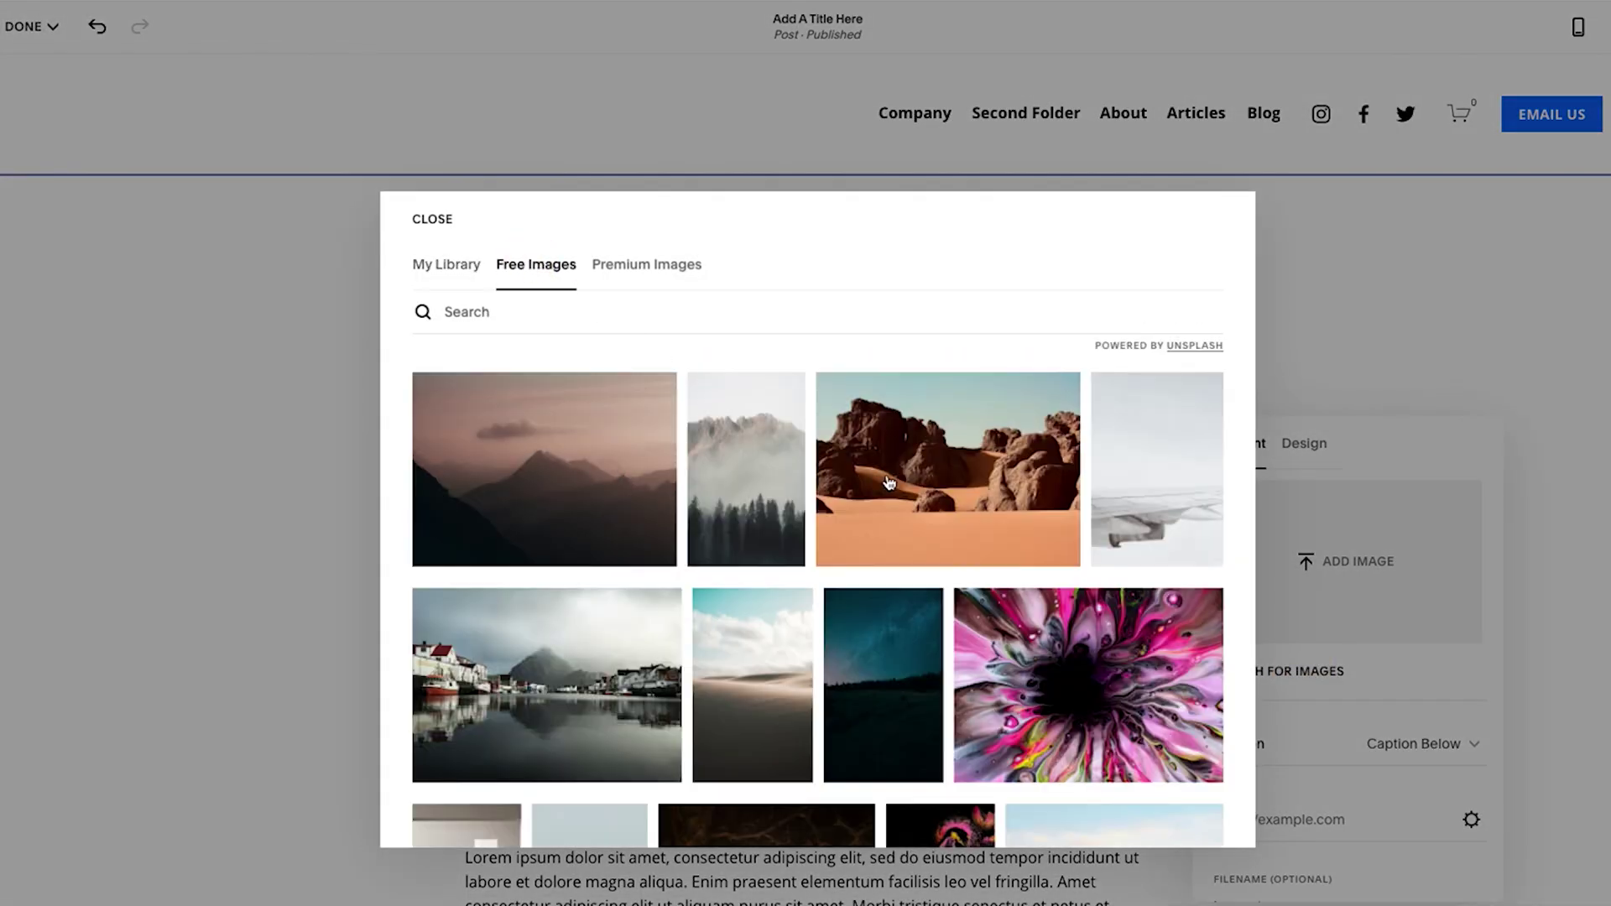
pyautogui.click(986, 489)
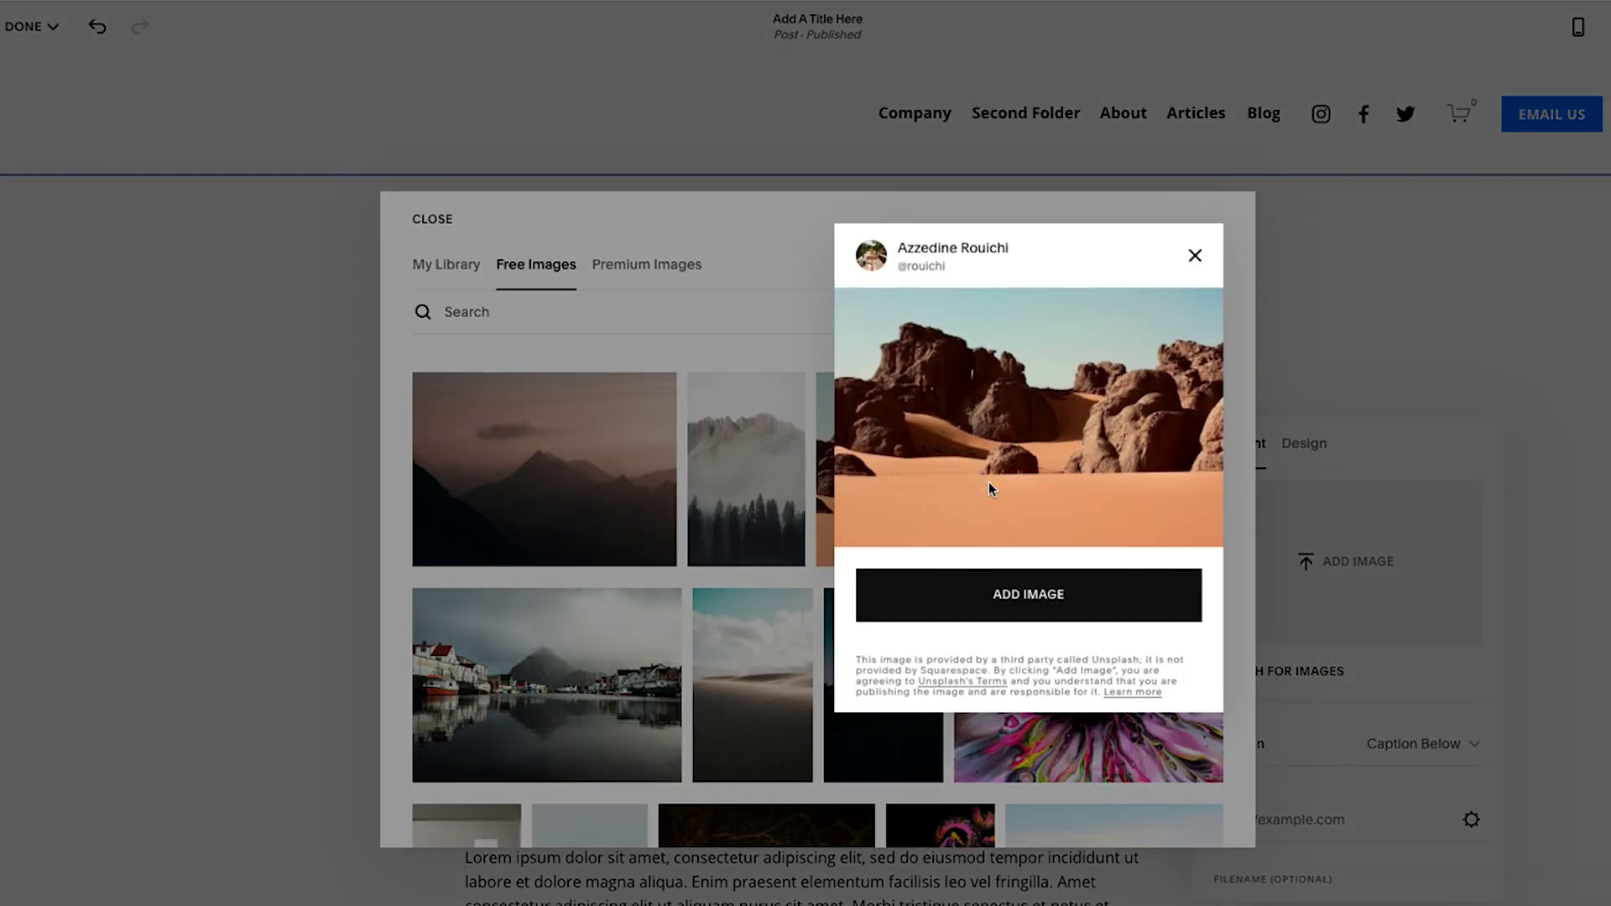
pyautogui.click(1043, 601)
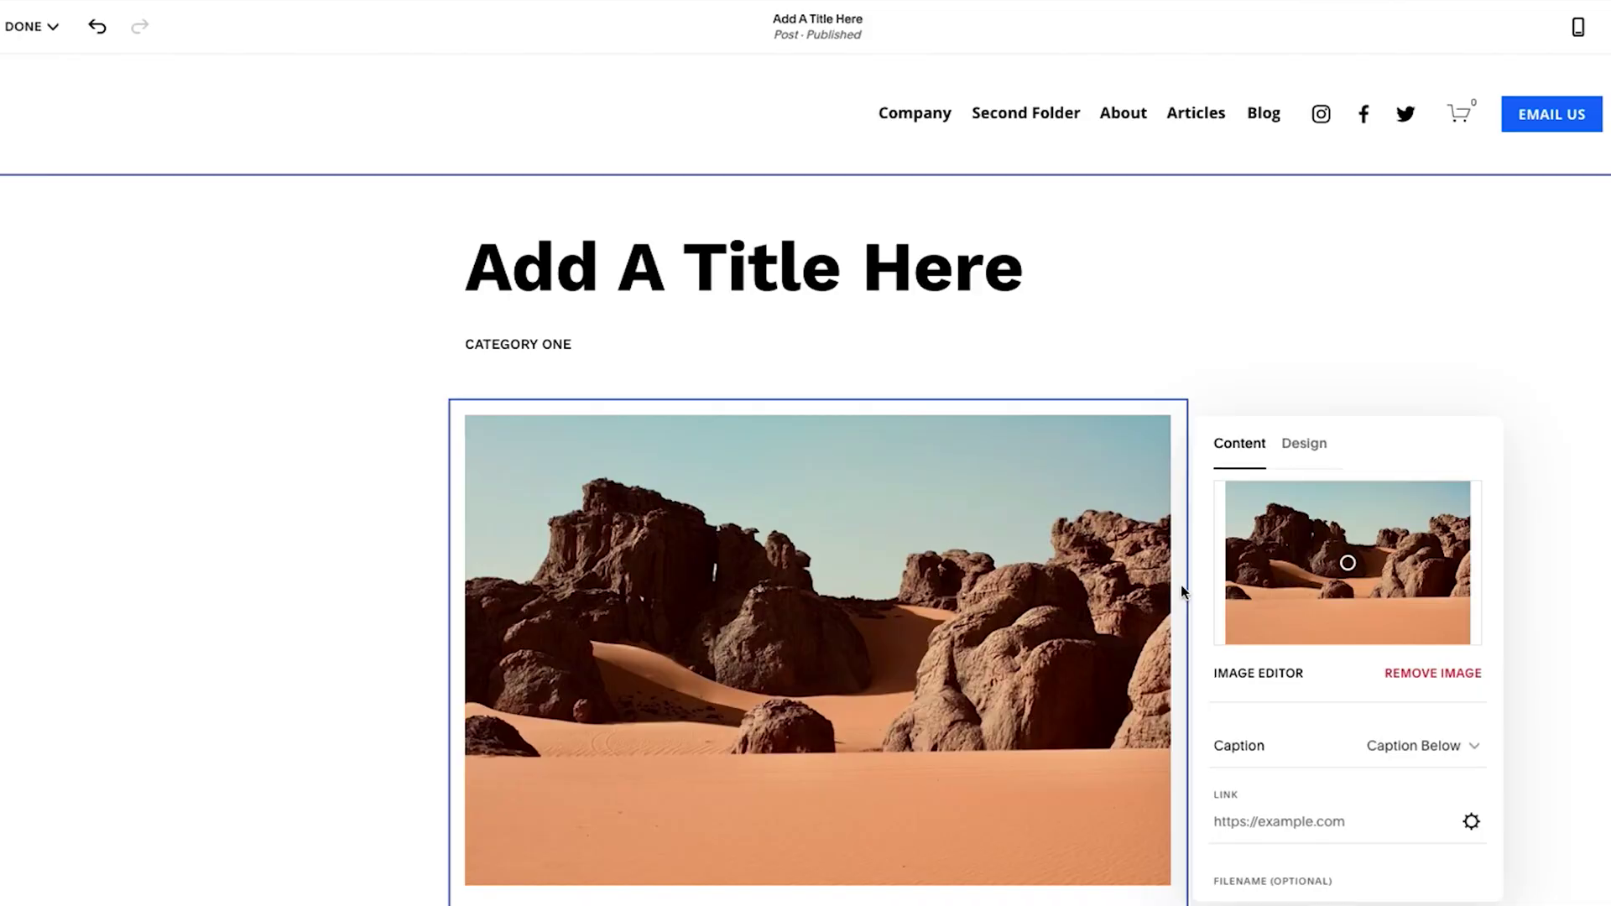
# Step: Apply the Dark 1 colour theme to the post section after trying Bright 2 and Light 2
pyautogui.click(295, 496)
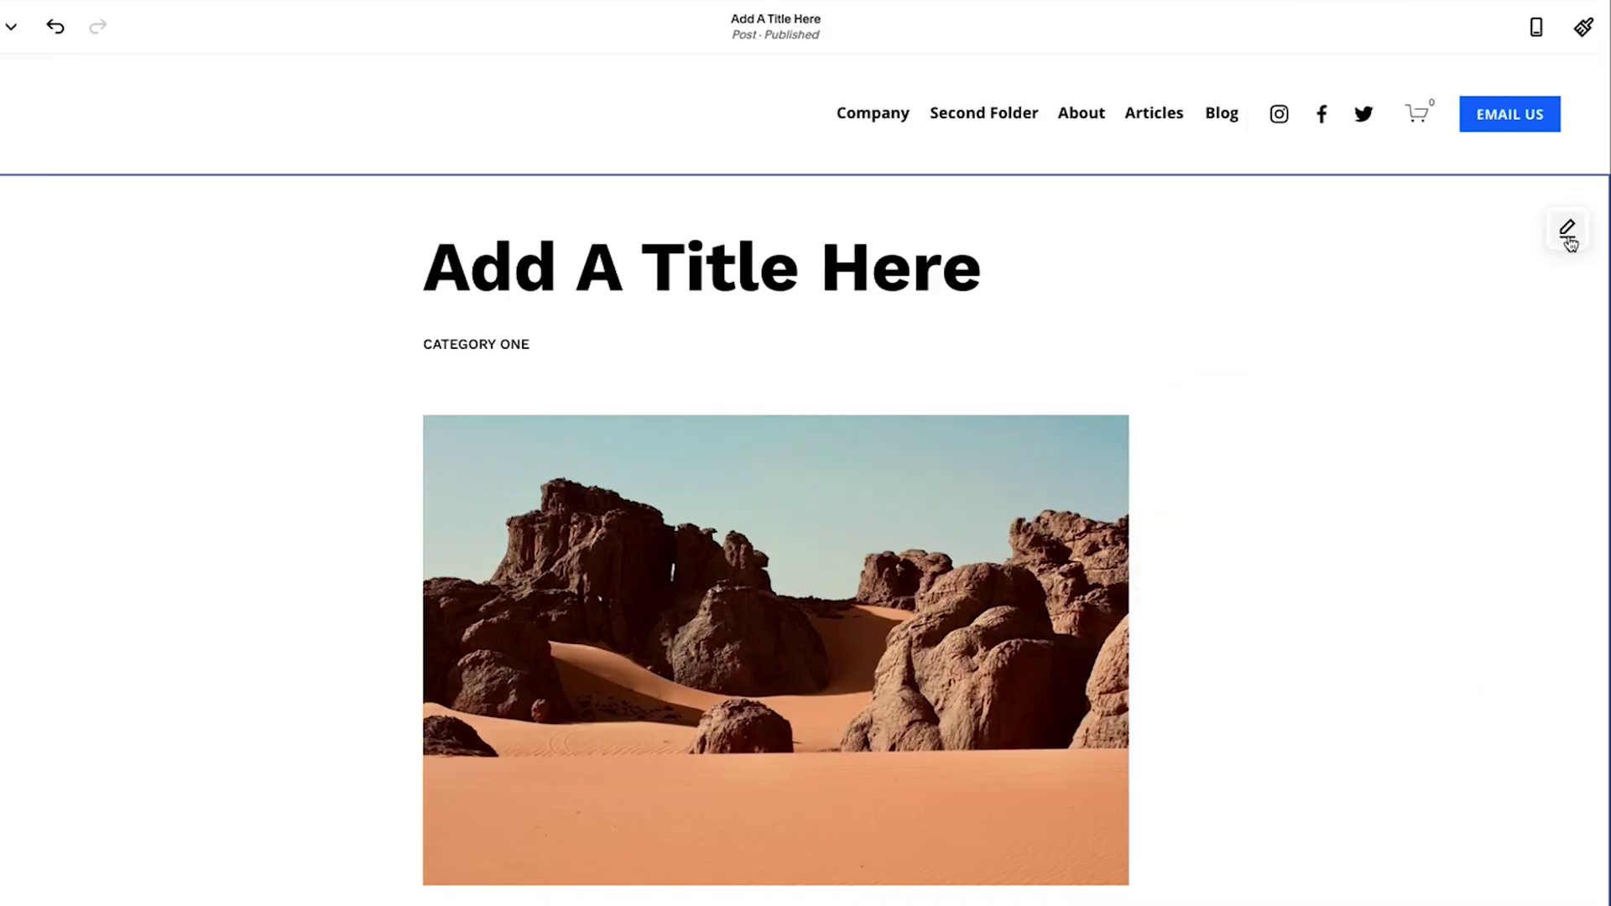
pyautogui.click(1567, 231)
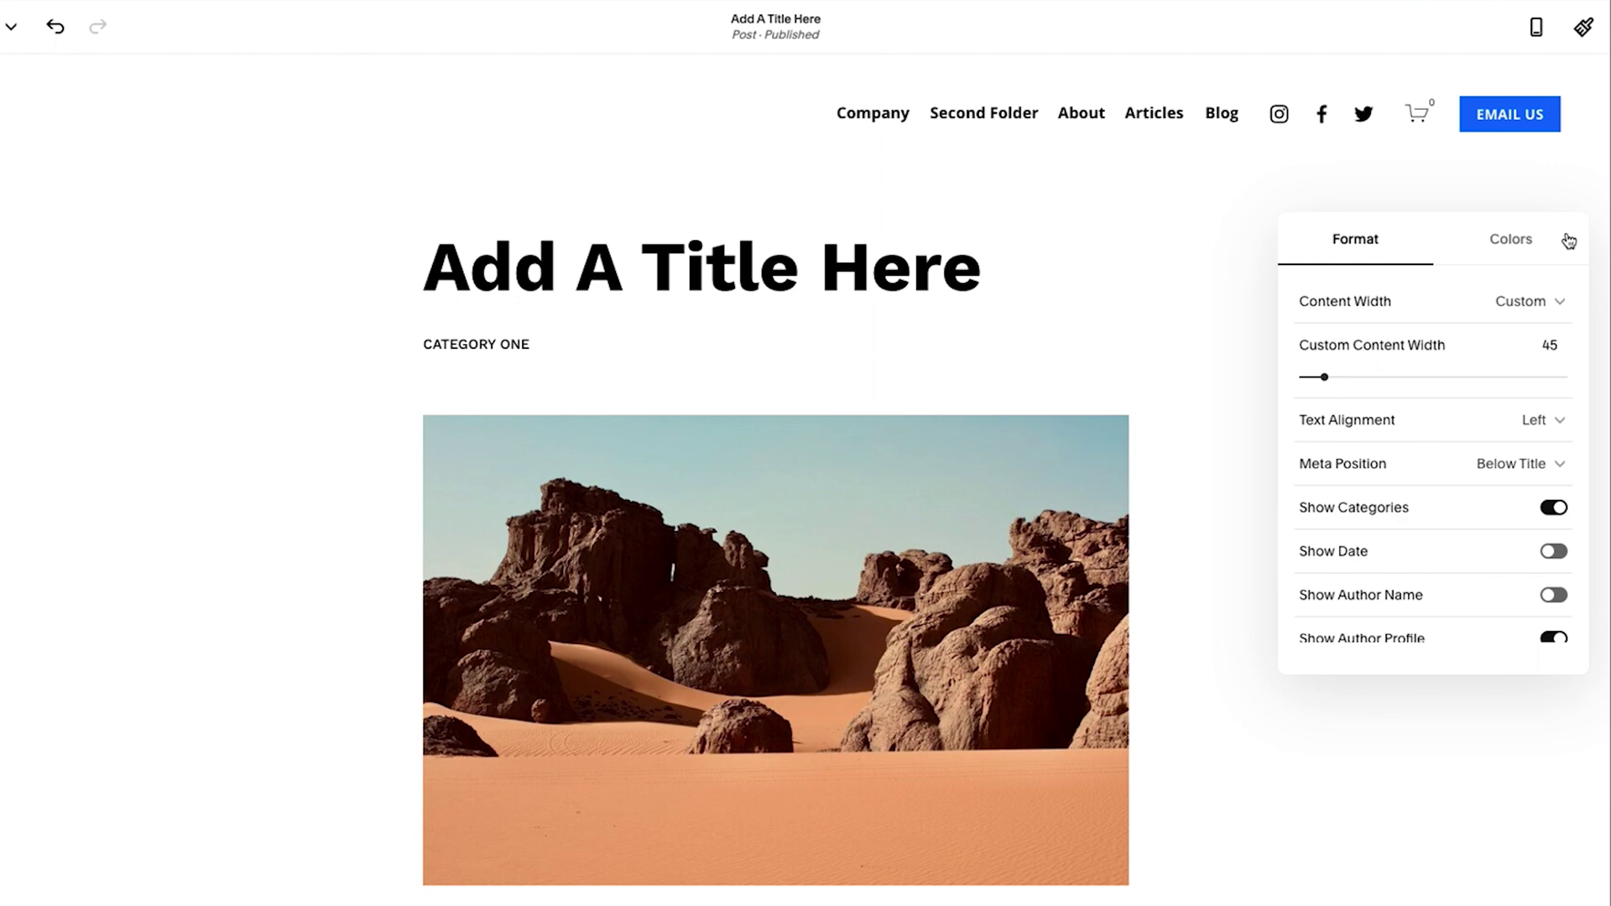
pyautogui.click(1503, 256)
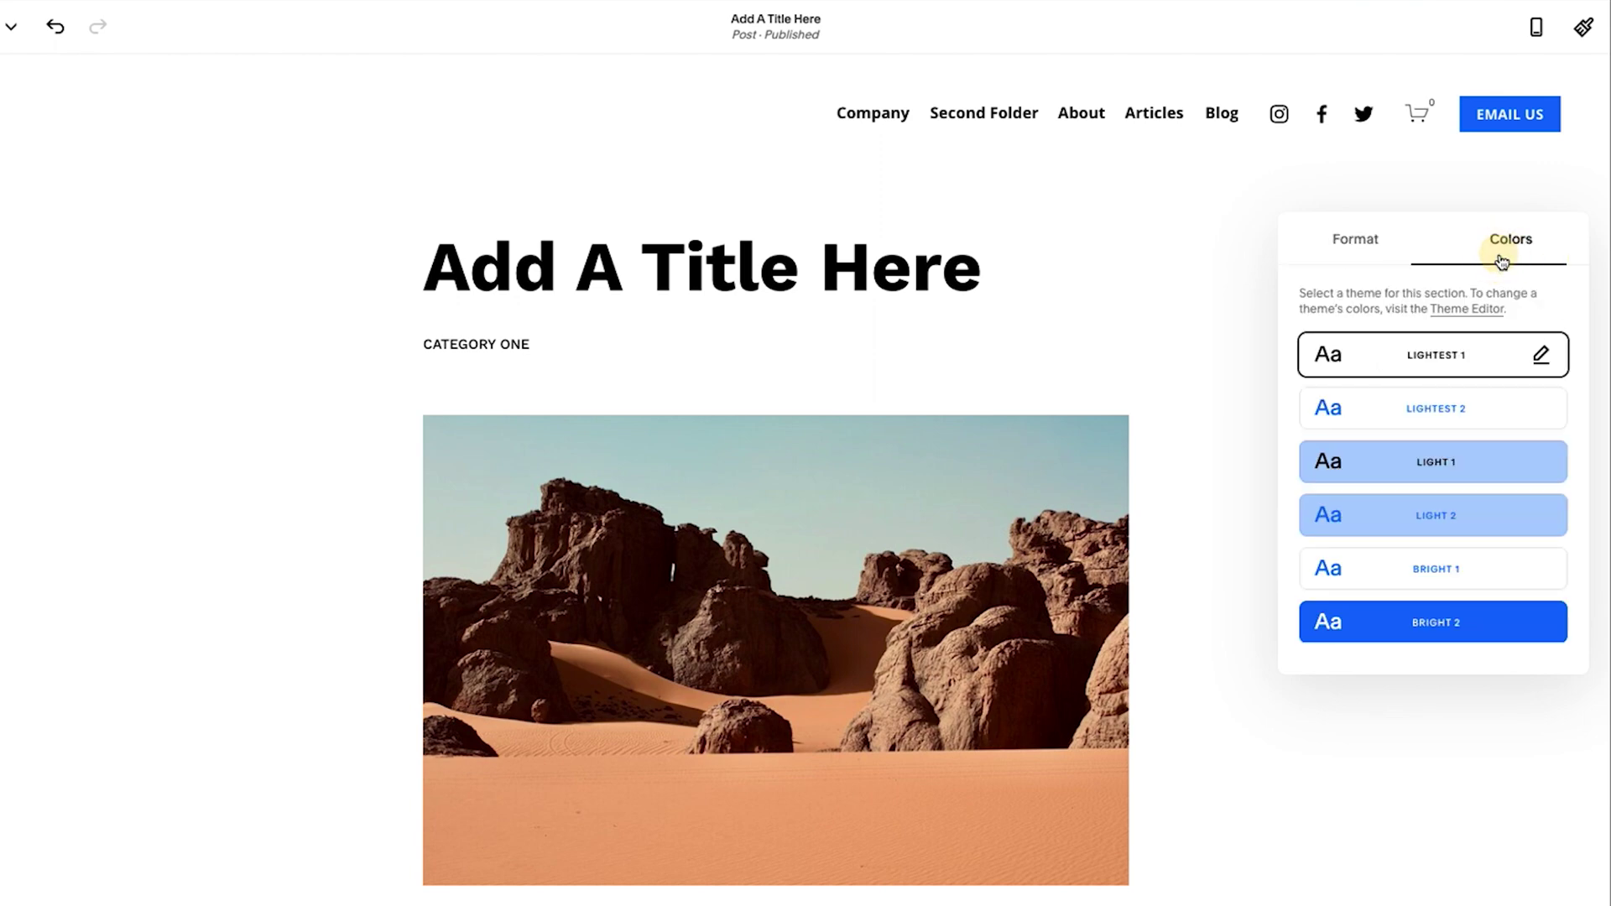
pyautogui.scroll(-1, 1429, 504)
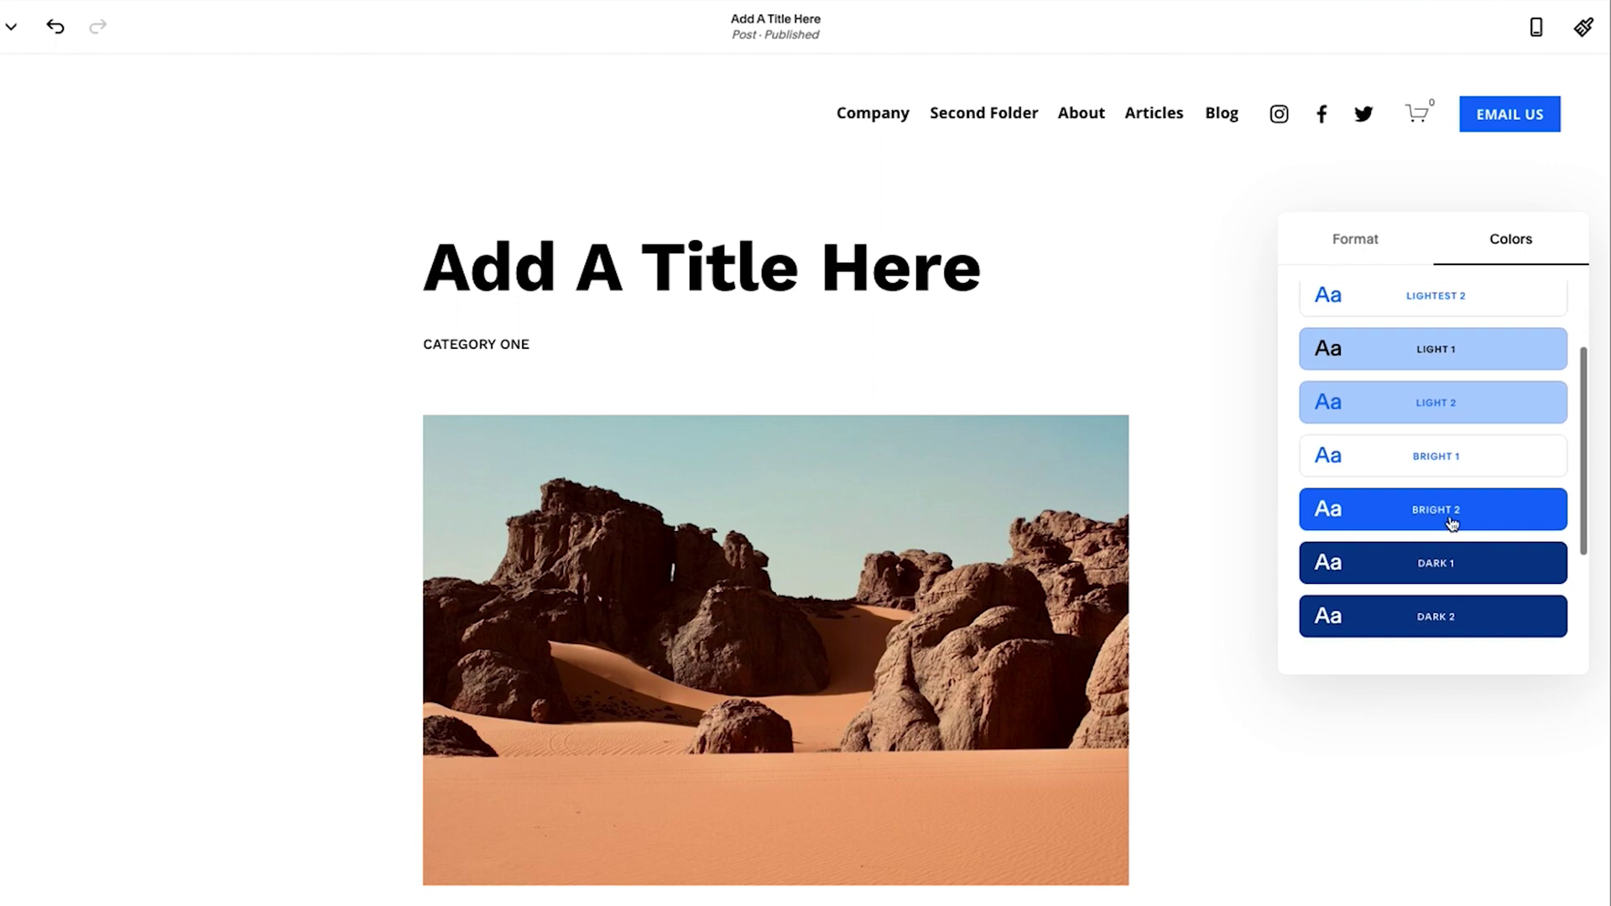
pyautogui.click(1436, 517)
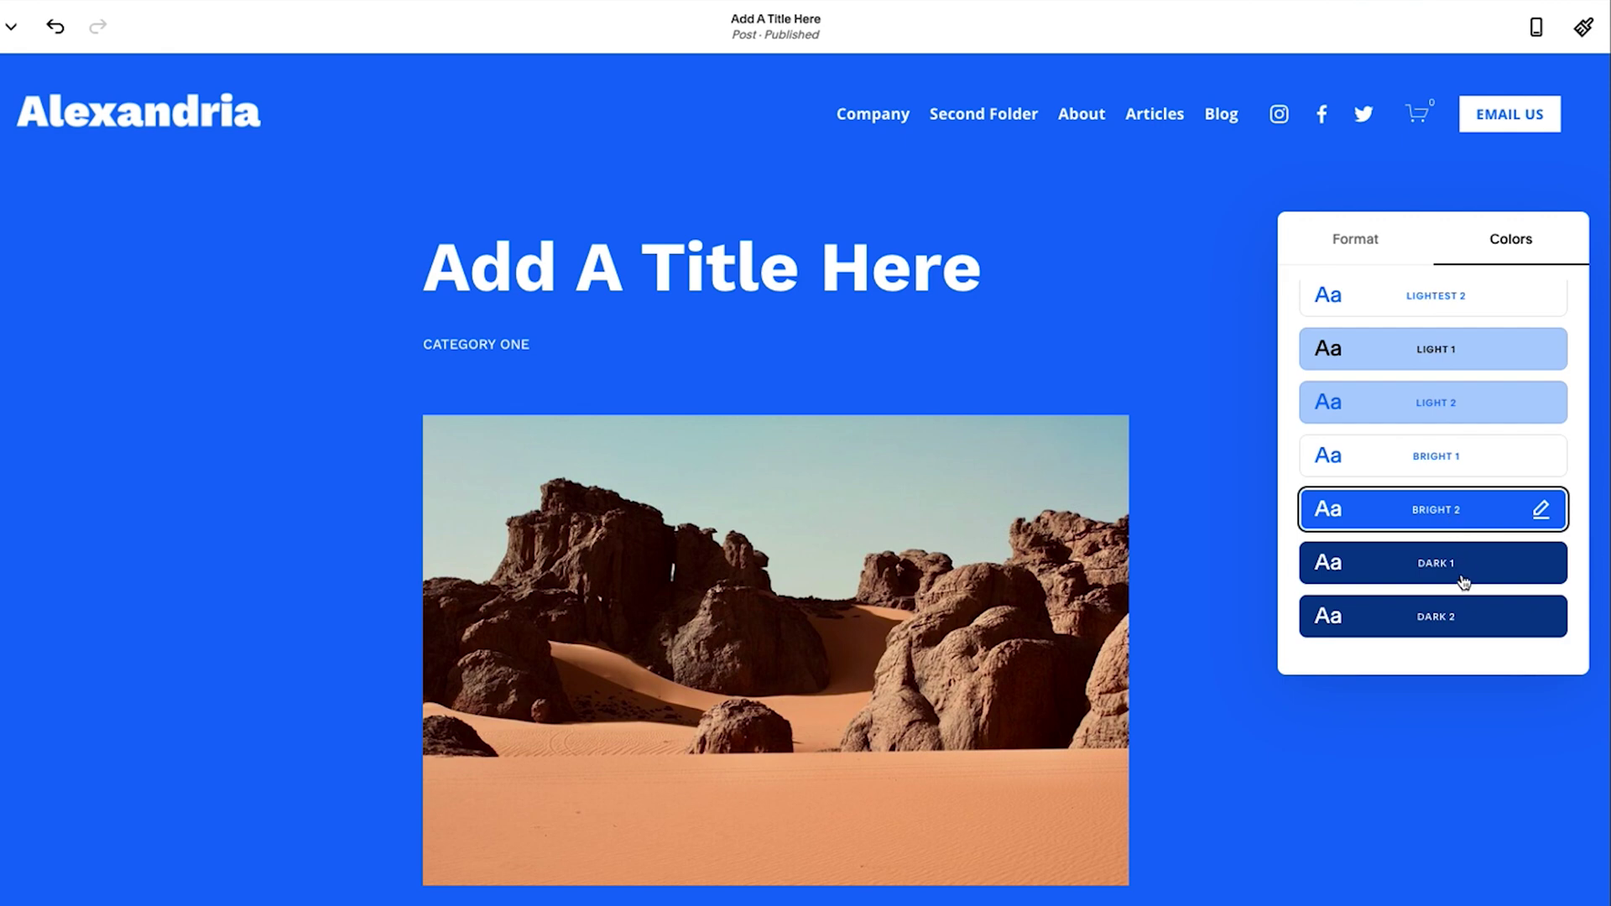
pyautogui.click(1443, 562)
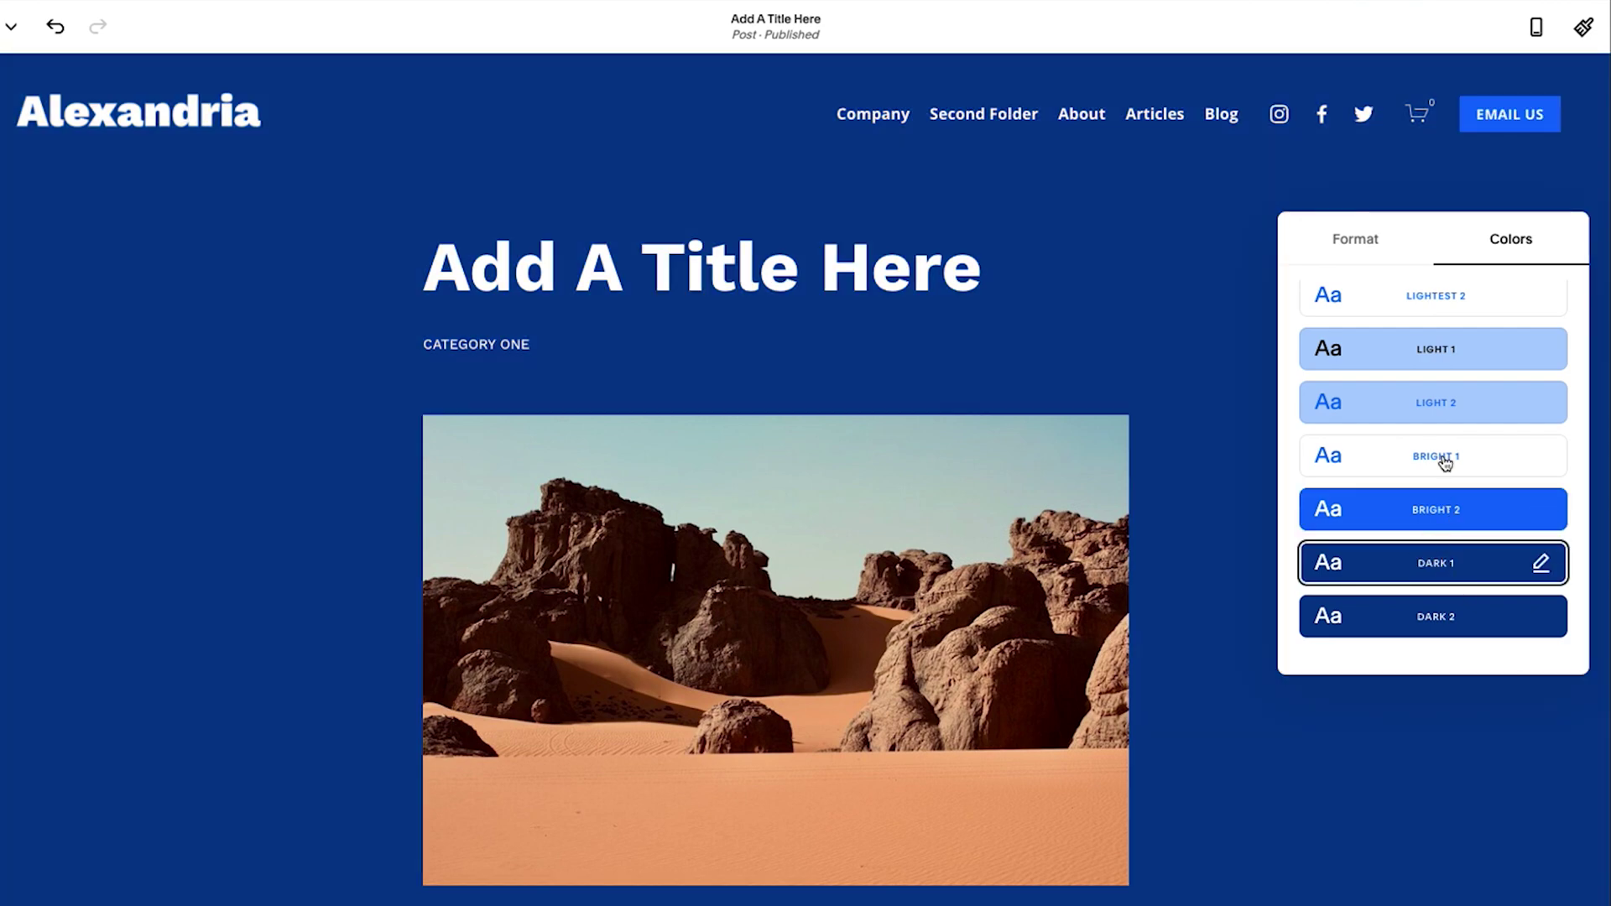
pyautogui.click(1445, 405)
pyautogui.click(1448, 562)
pyautogui.click(1356, 242)
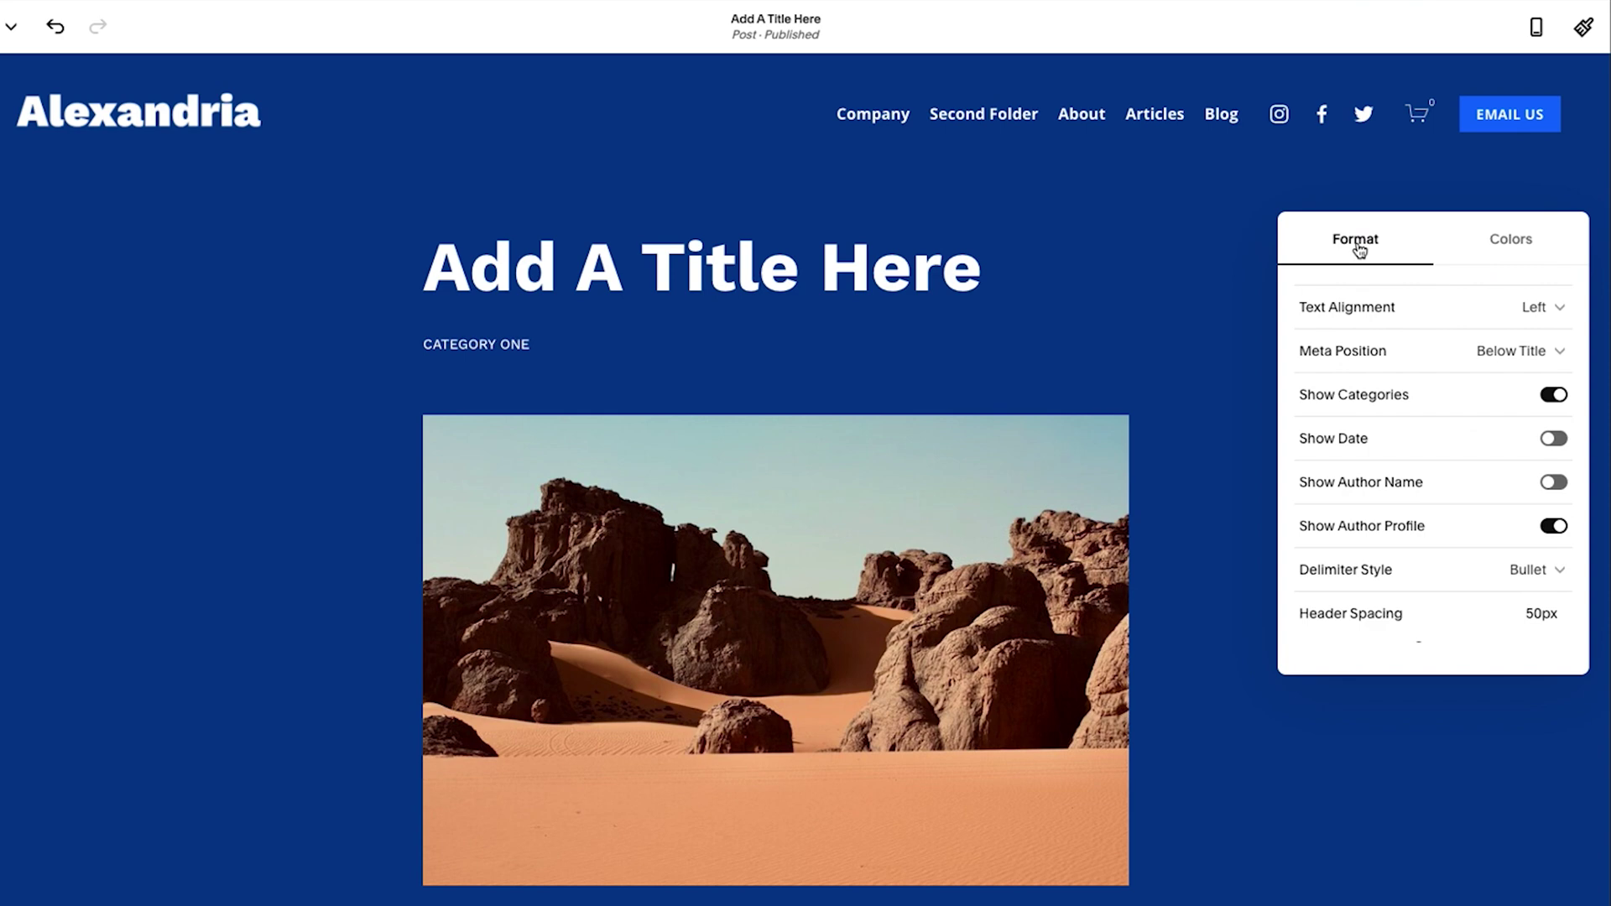
# Step: Set the post's content width to Wide and scroll through the result
pyautogui.scroll(2, 1412, 458)
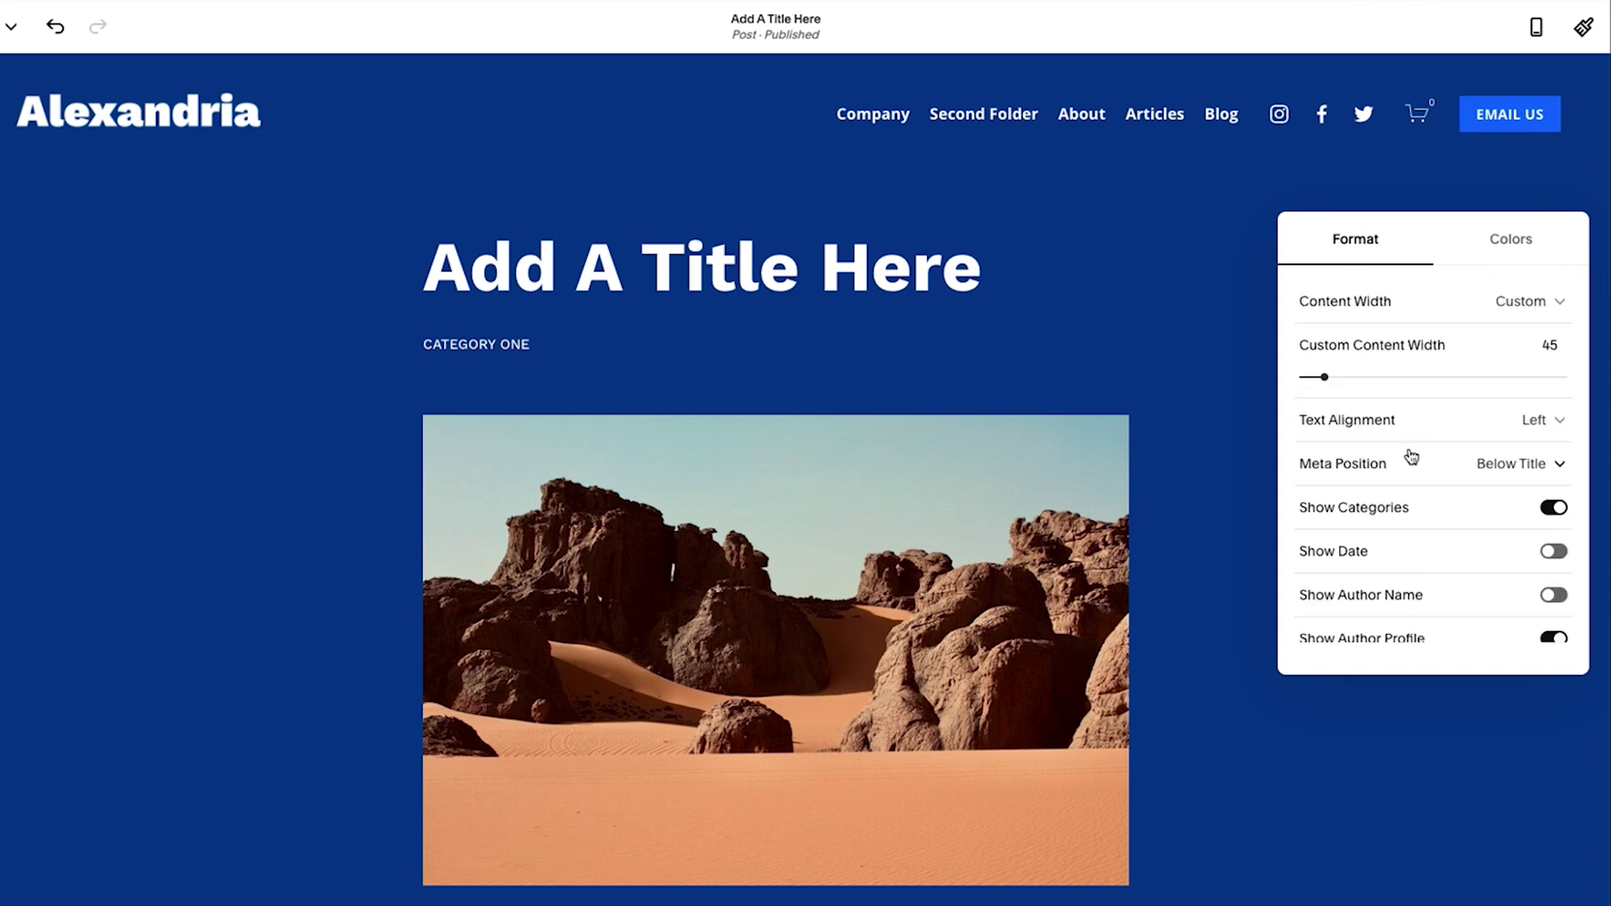
pyautogui.click(1392, 300)
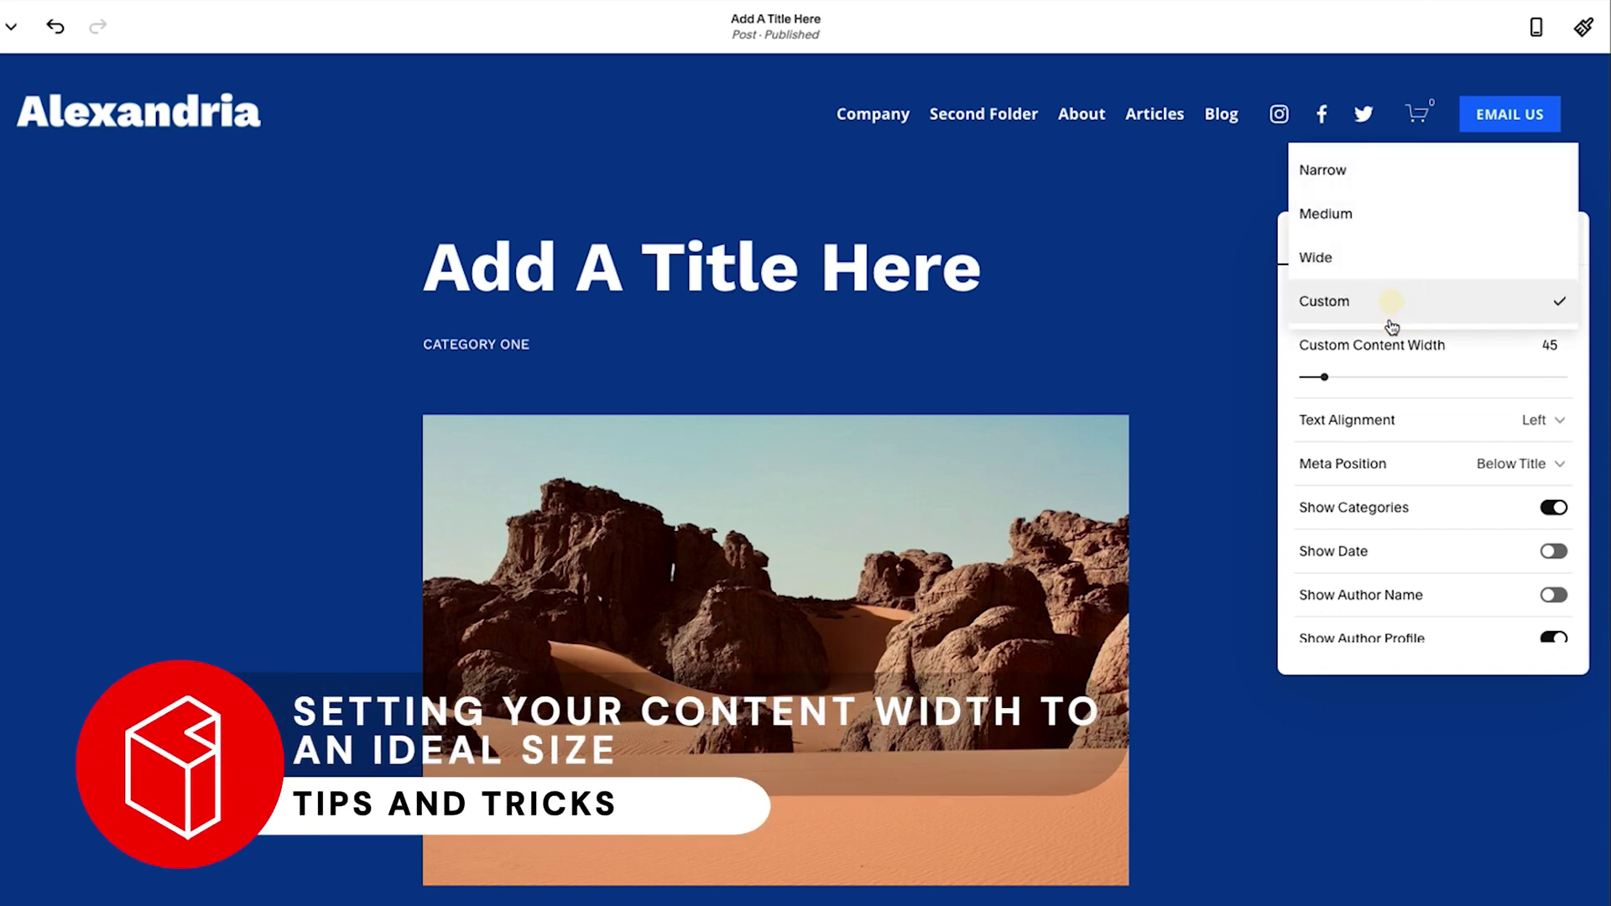
pyautogui.click(1377, 260)
pyautogui.click(766, 599)
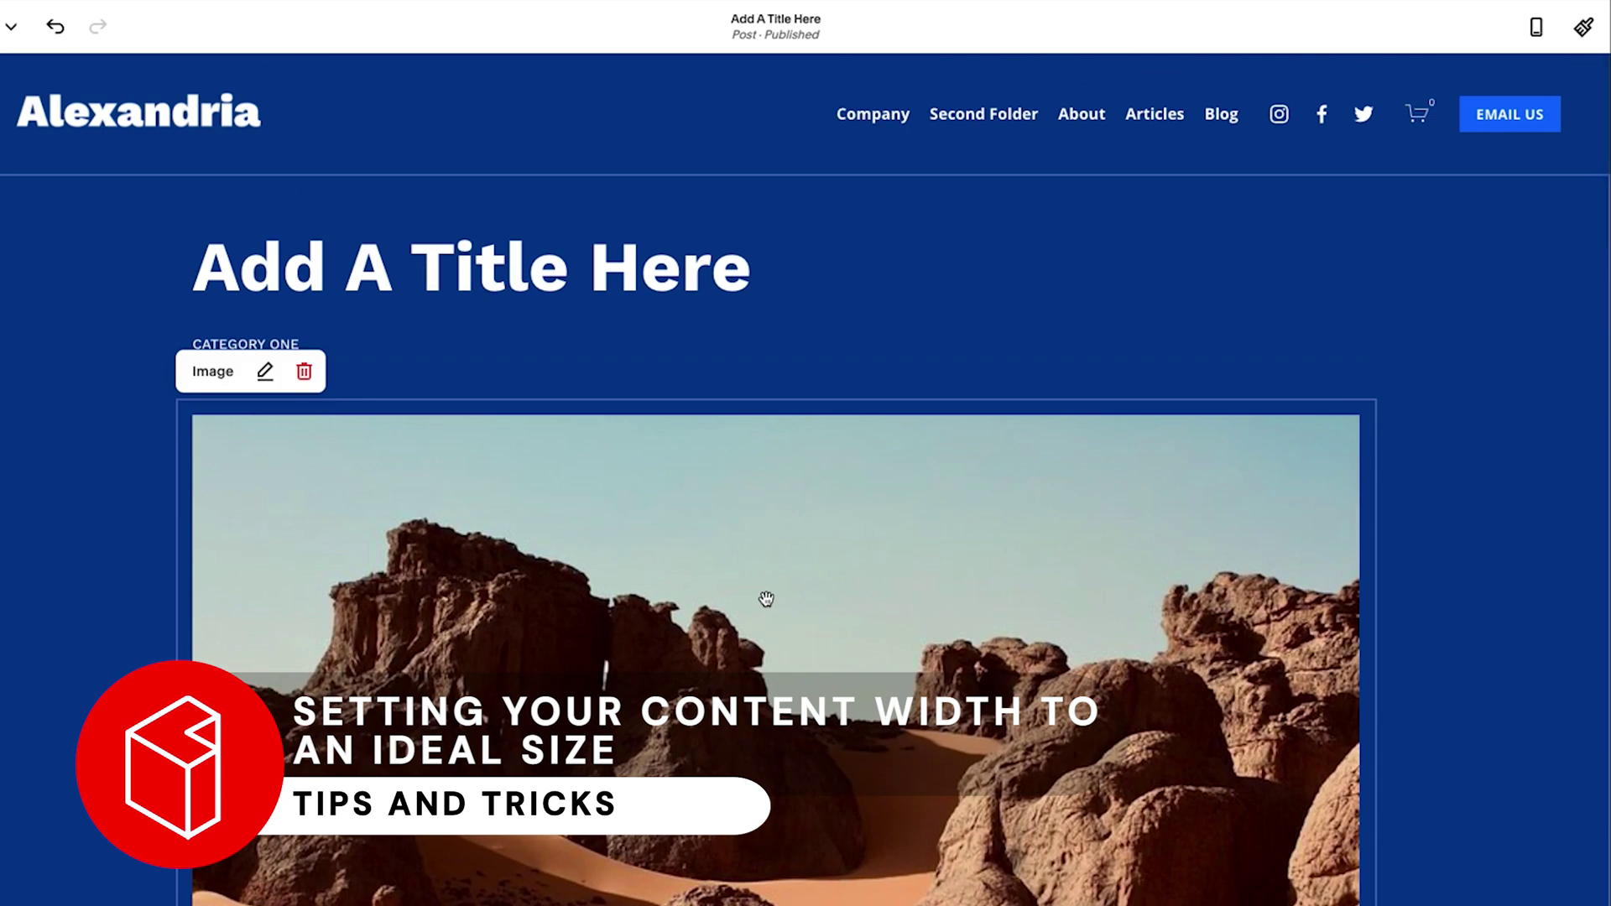
pyautogui.scroll(-8, 766, 599)
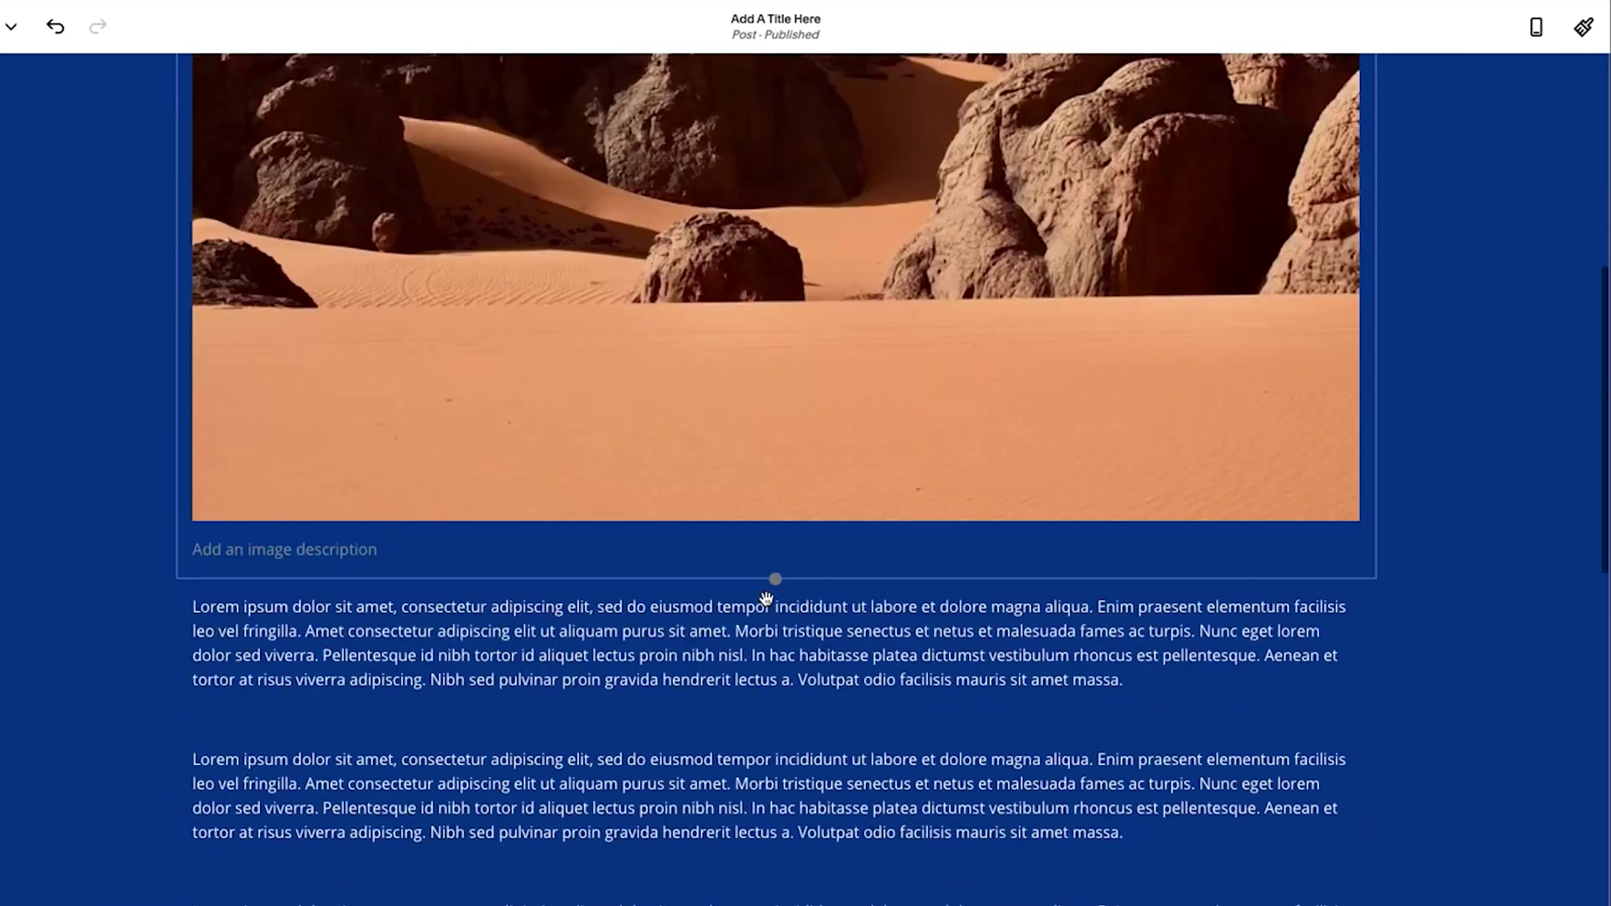
pyautogui.scroll(-6, 766, 599)
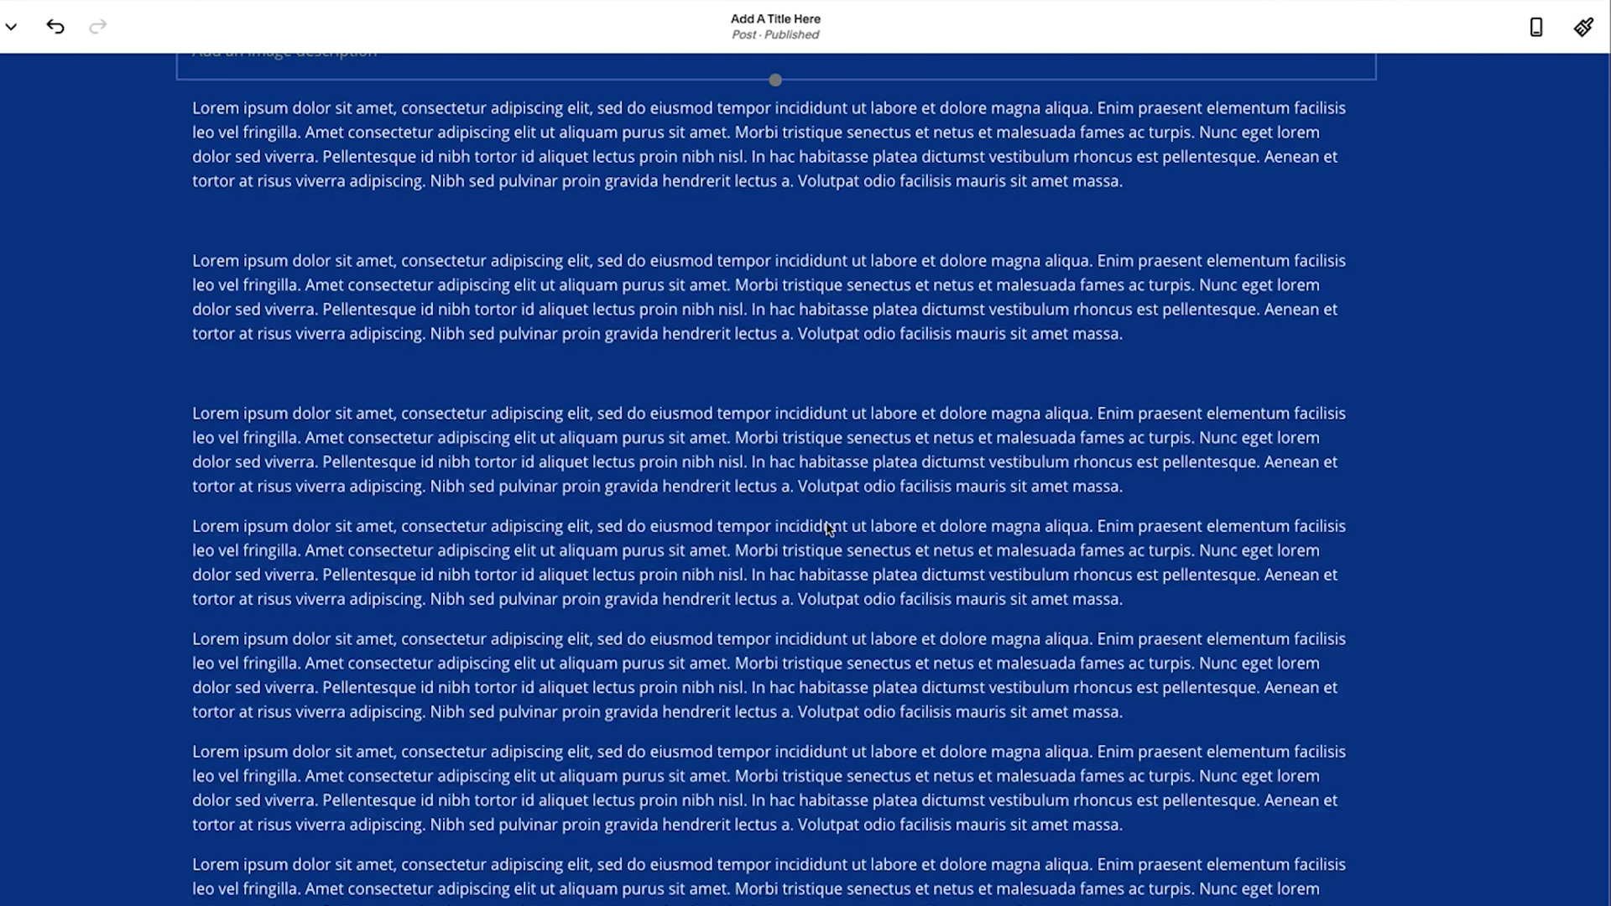
pyautogui.scroll(-1, 898, 626)
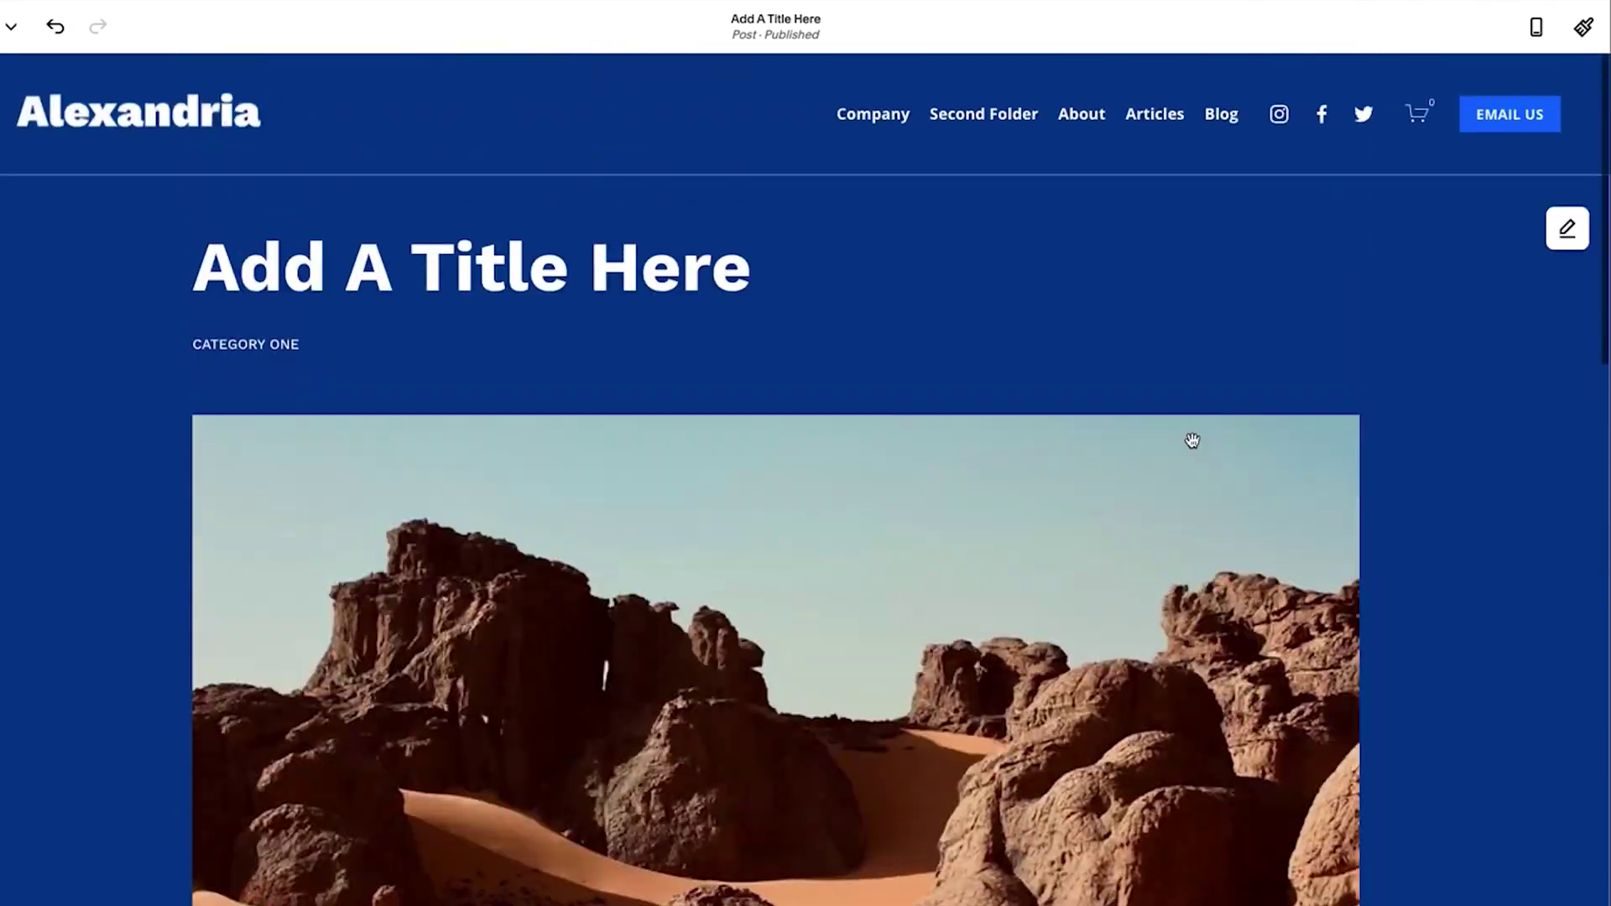
# Step: Change the content width to Narrow, then back to Custom at 45, and reopen Format settings
pyautogui.click(1566, 229)
pyautogui.click(1511, 301)
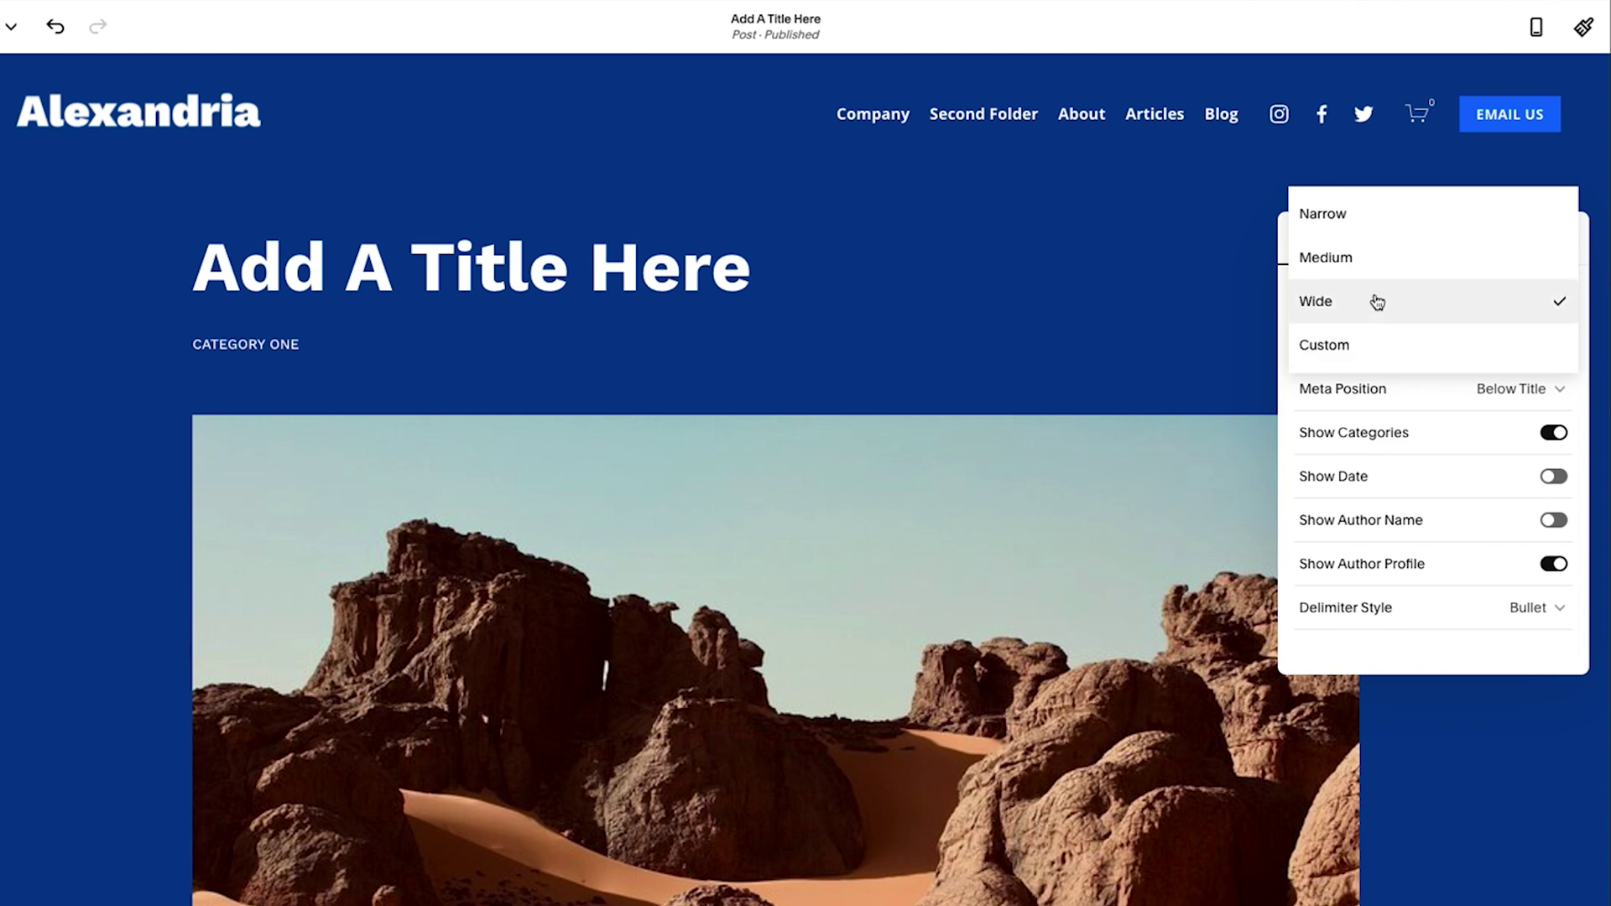
pyautogui.click(1363, 218)
pyautogui.scroll(-6, 881, 534)
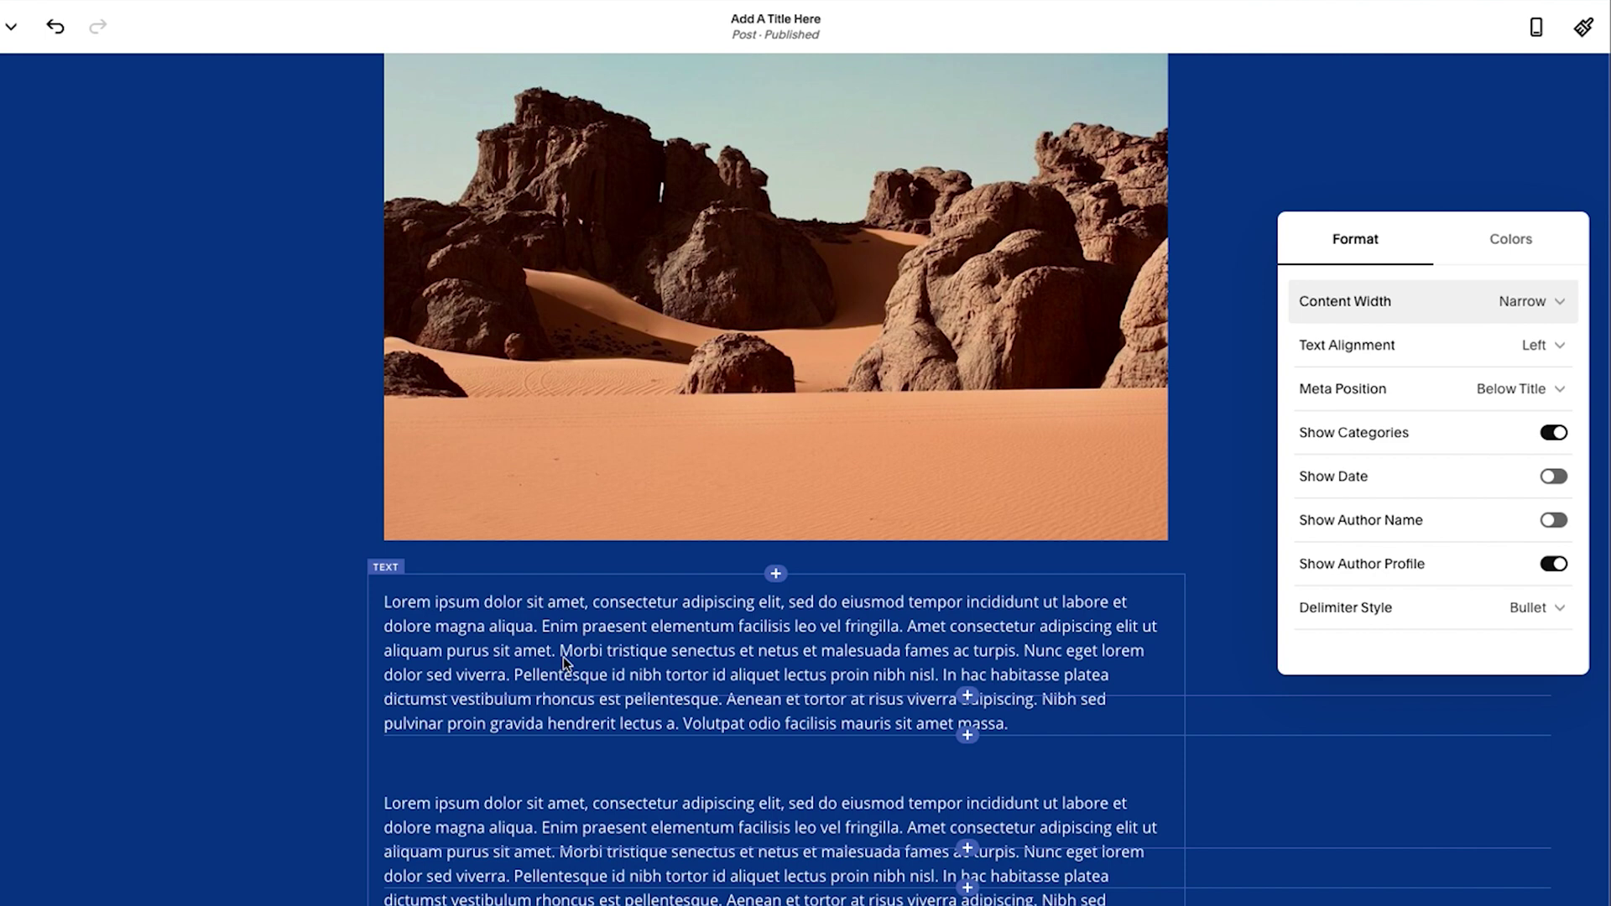
pyautogui.click(1529, 303)
pyautogui.click(1350, 430)
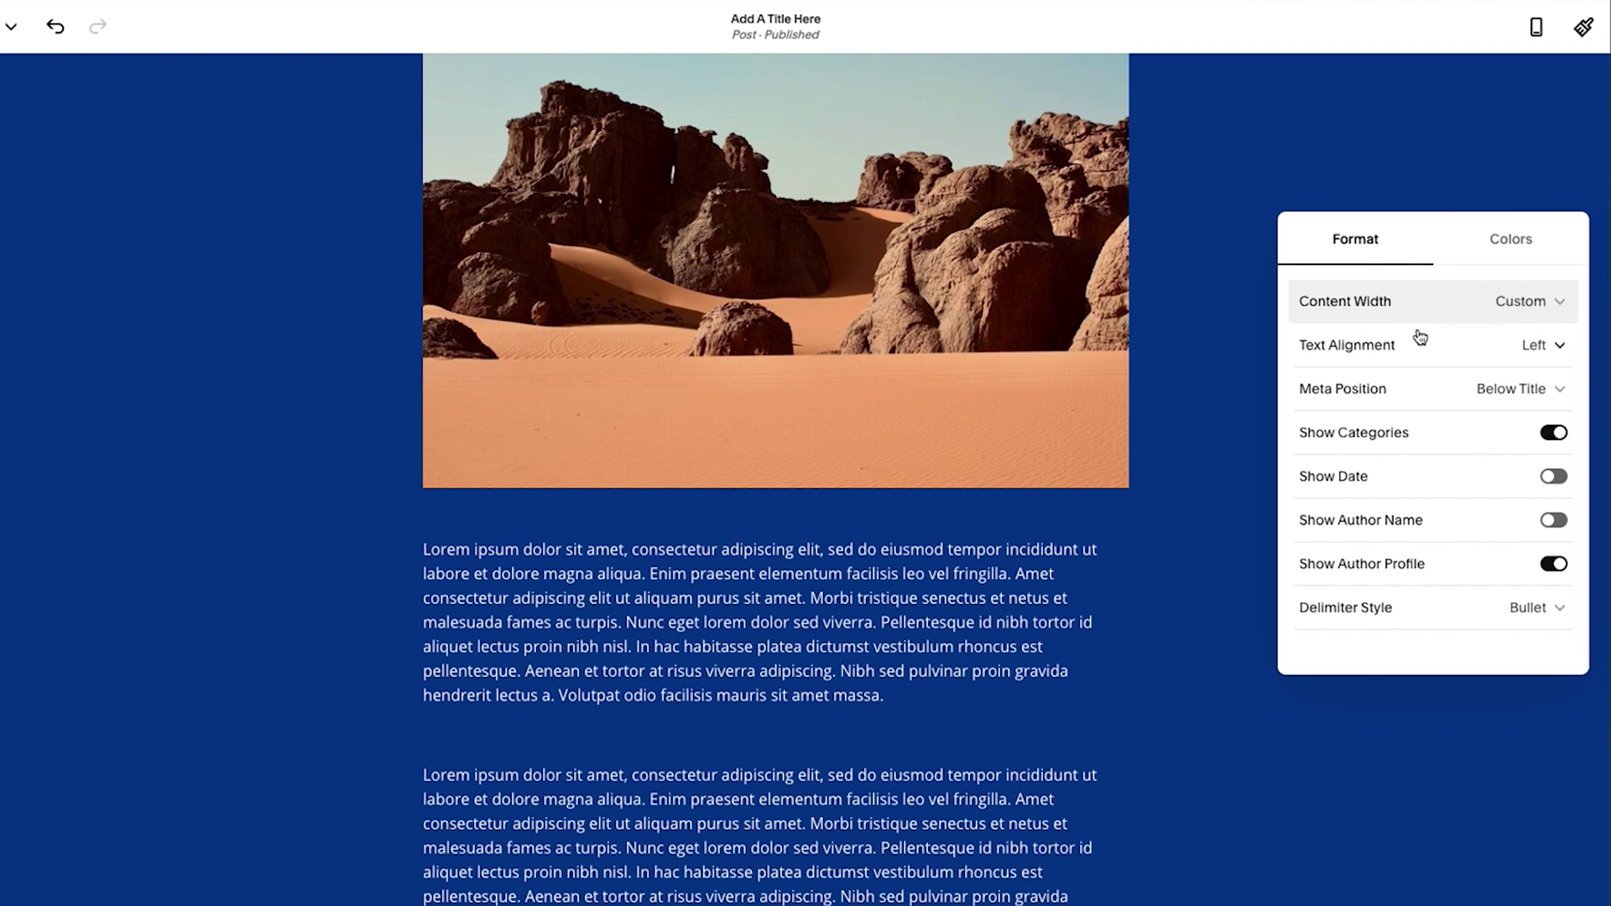
pyautogui.click(1194, 345)
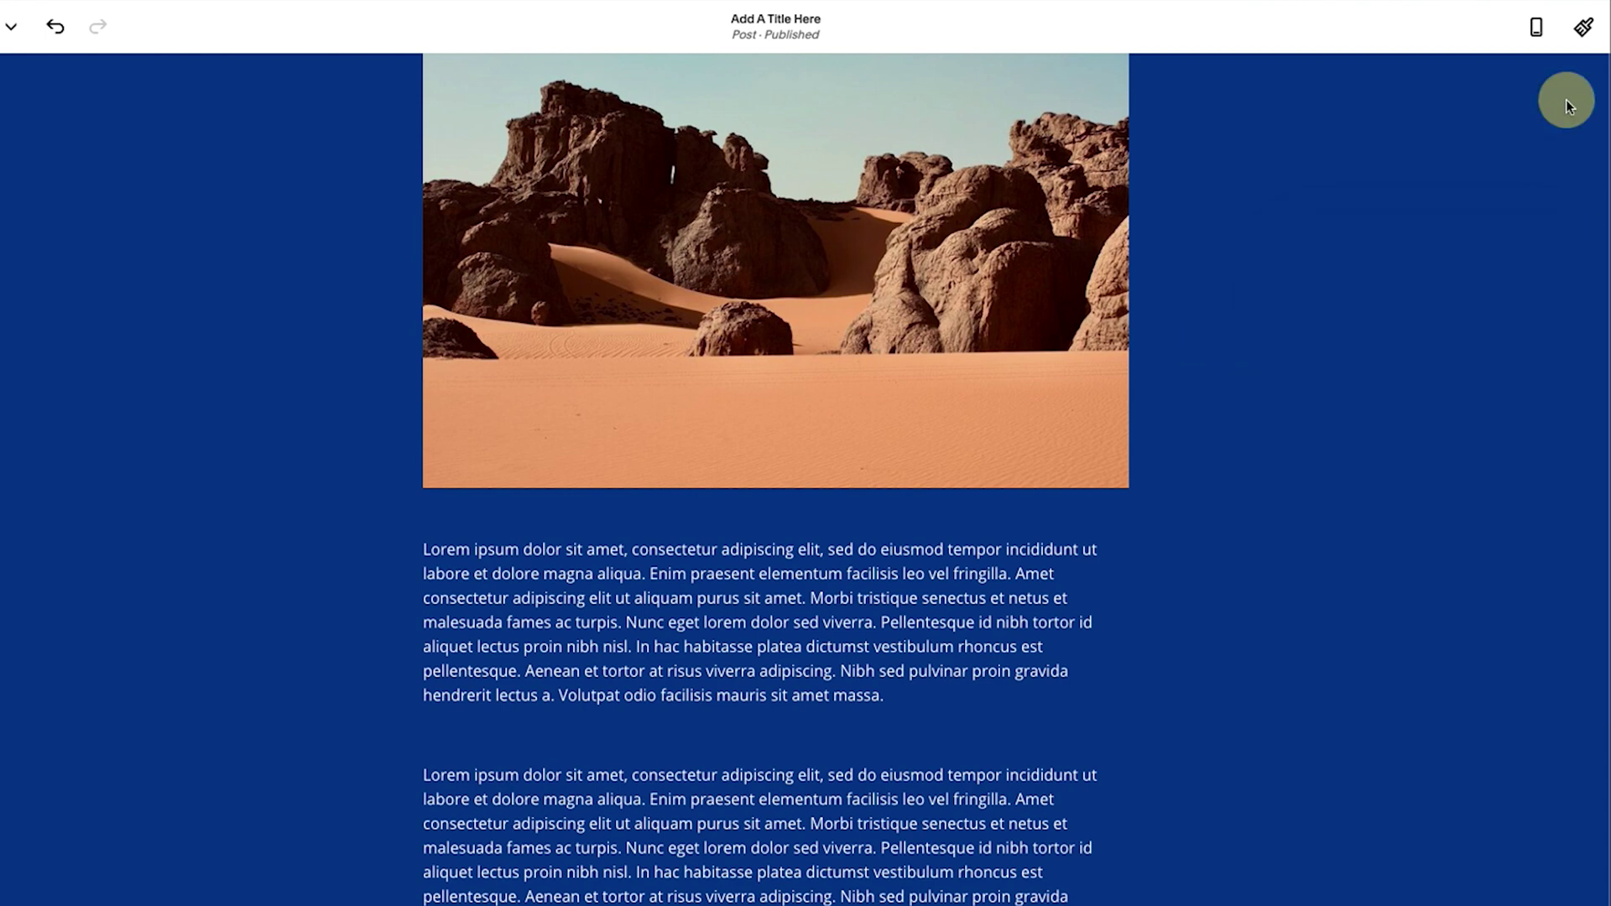
pyautogui.click(1567, 100)
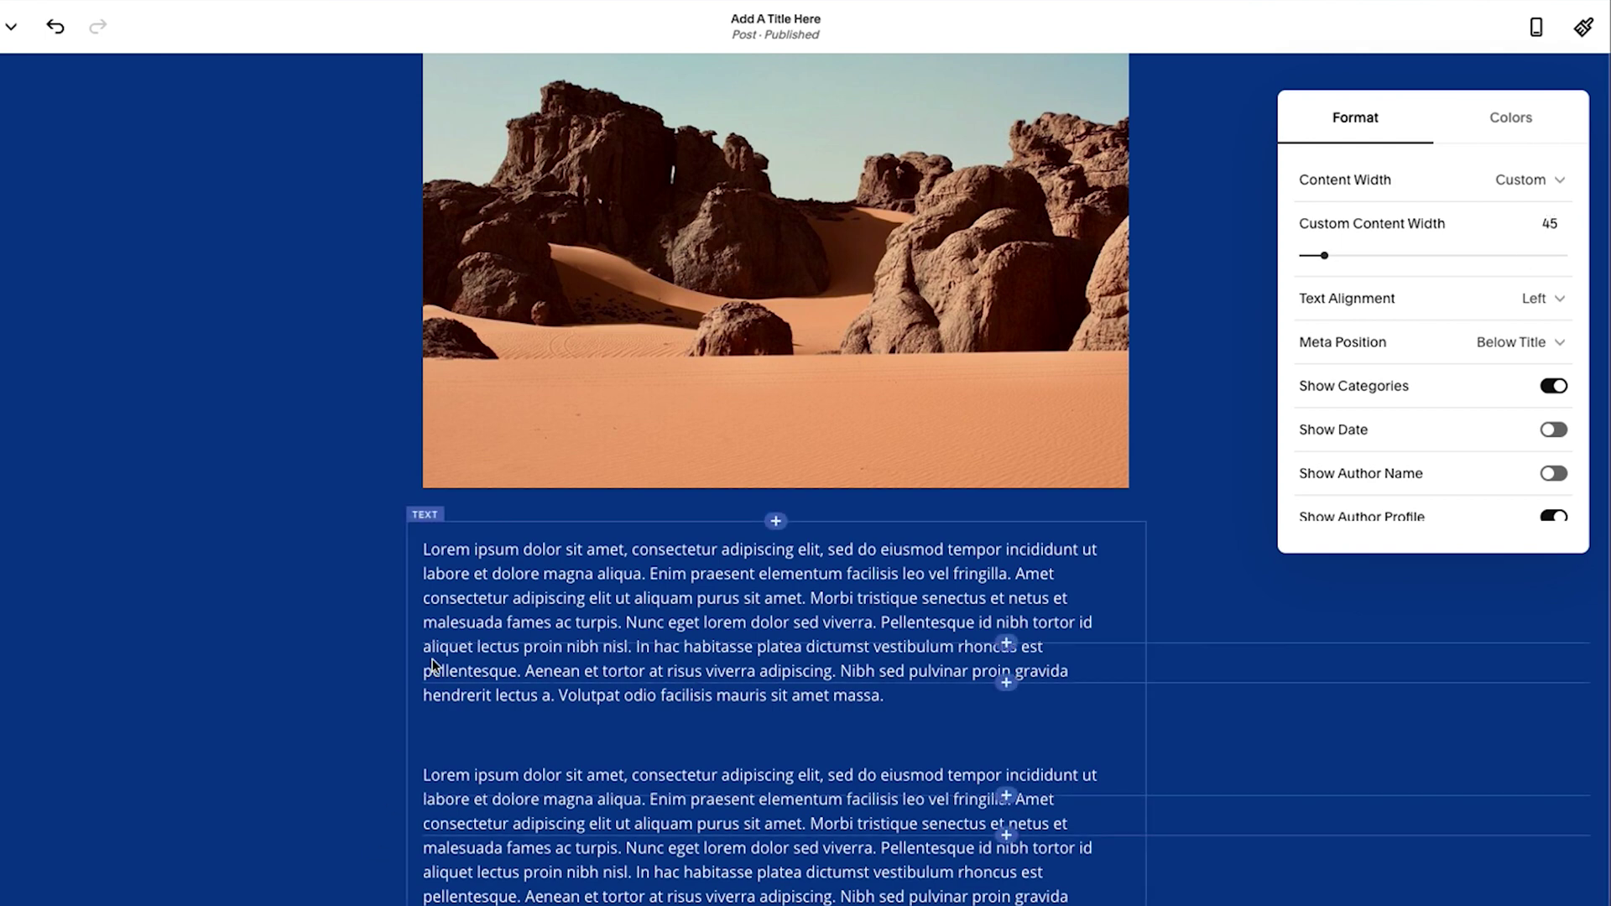
# Step: Select parts of the first body paragraph, including the start of 'dolor'
pyautogui.click(558, 648)
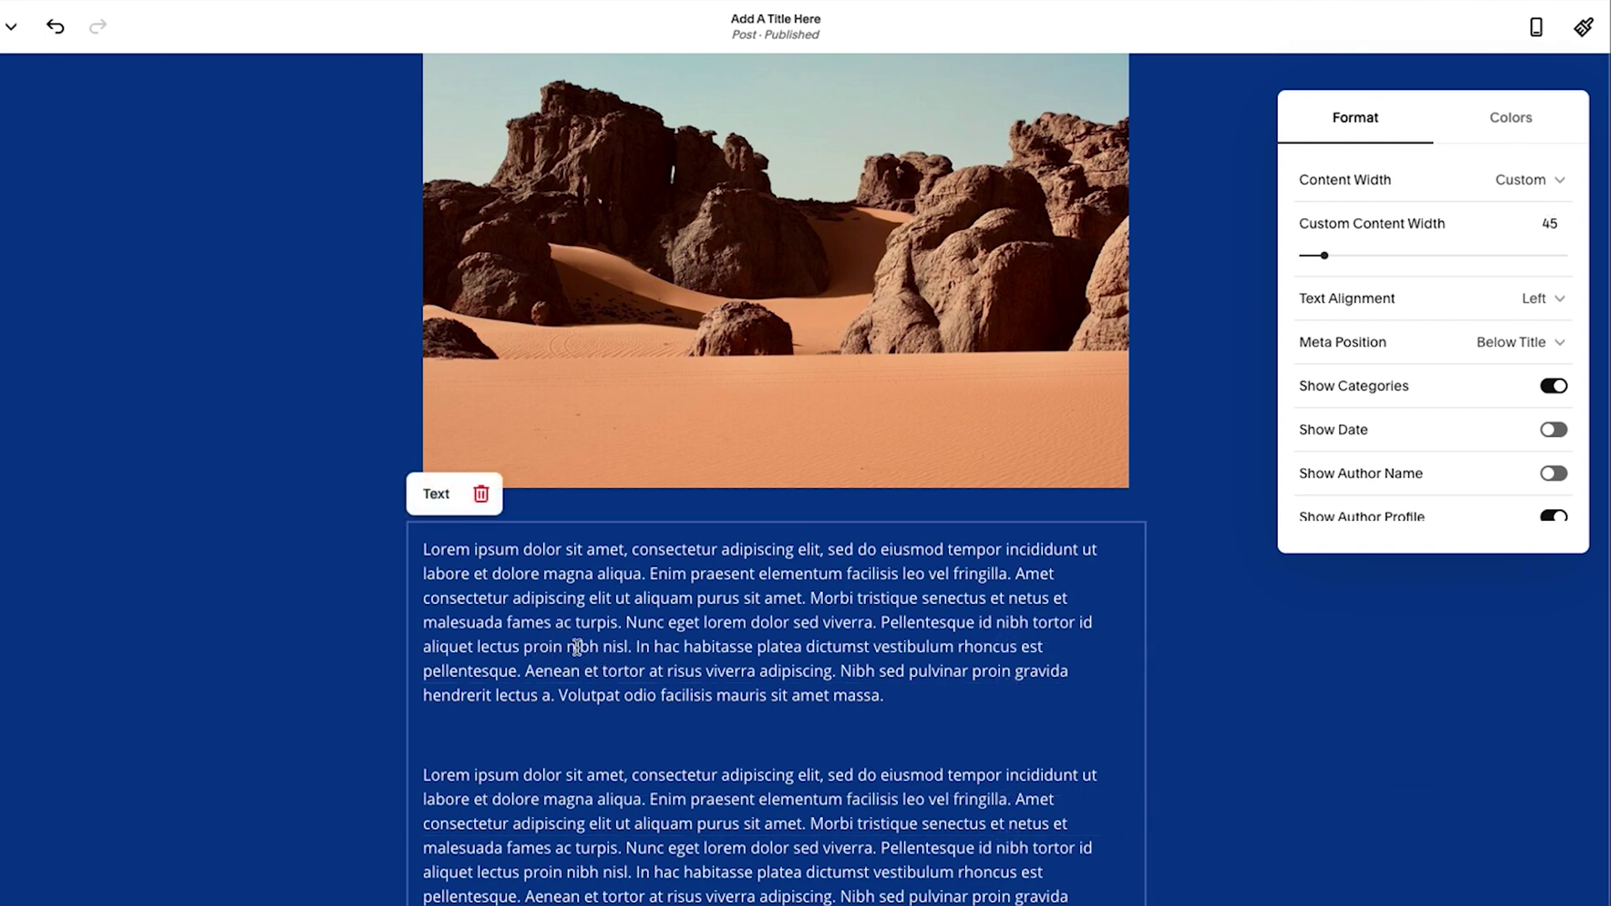
pyautogui.click(588, 670)
pyautogui.moveTo(590, 647); pyautogui.dragTo(618, 671)
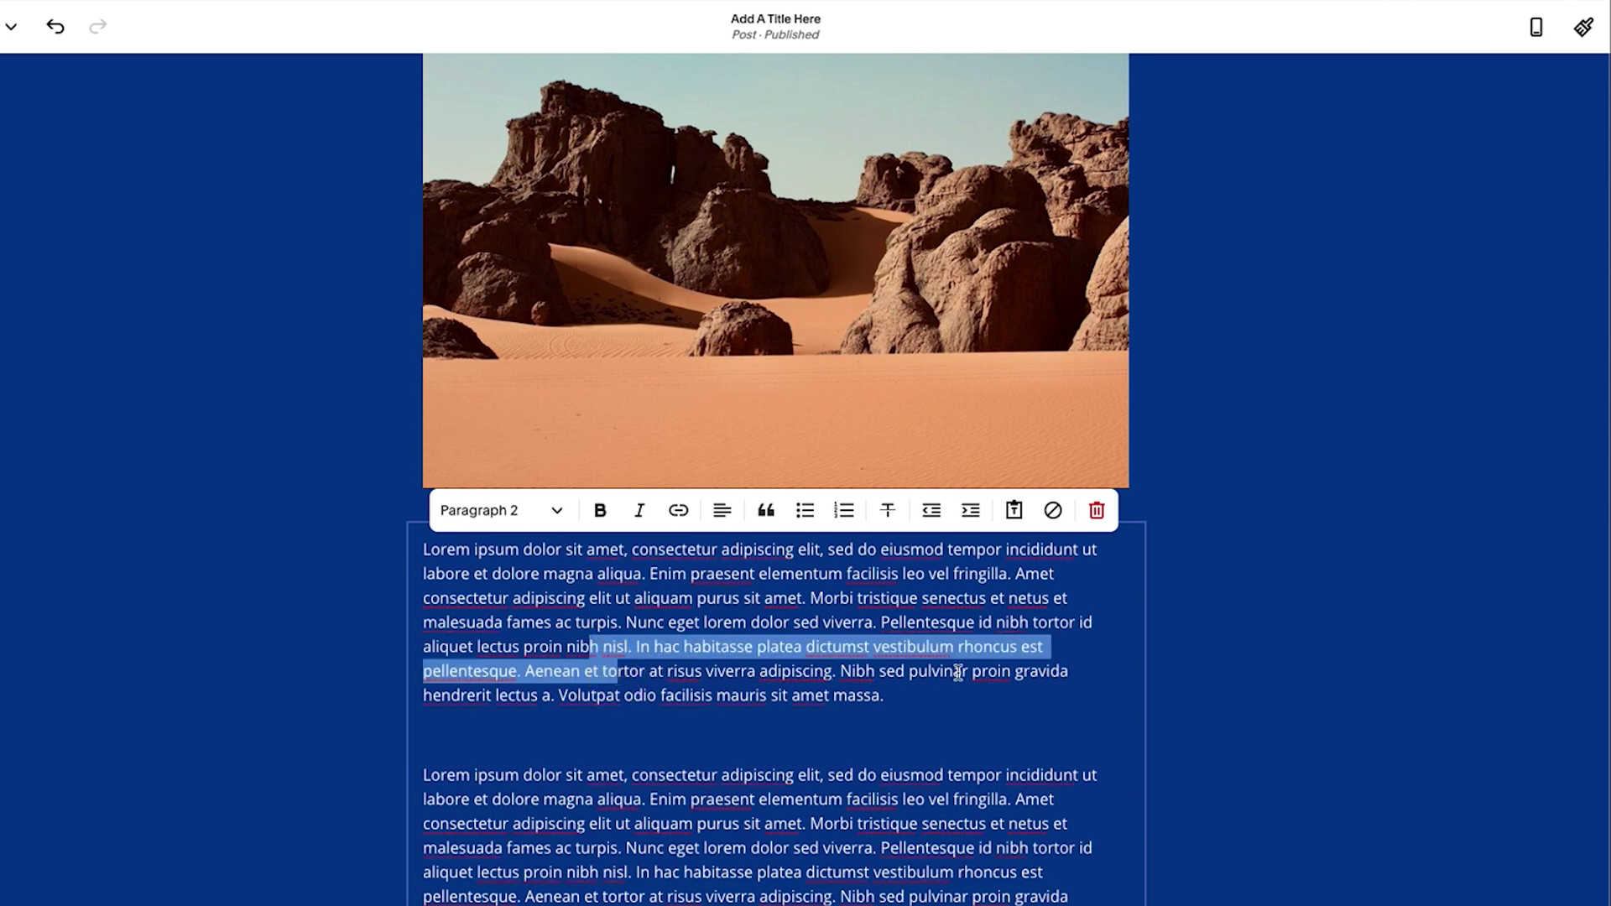
pyautogui.click(1557, 128)
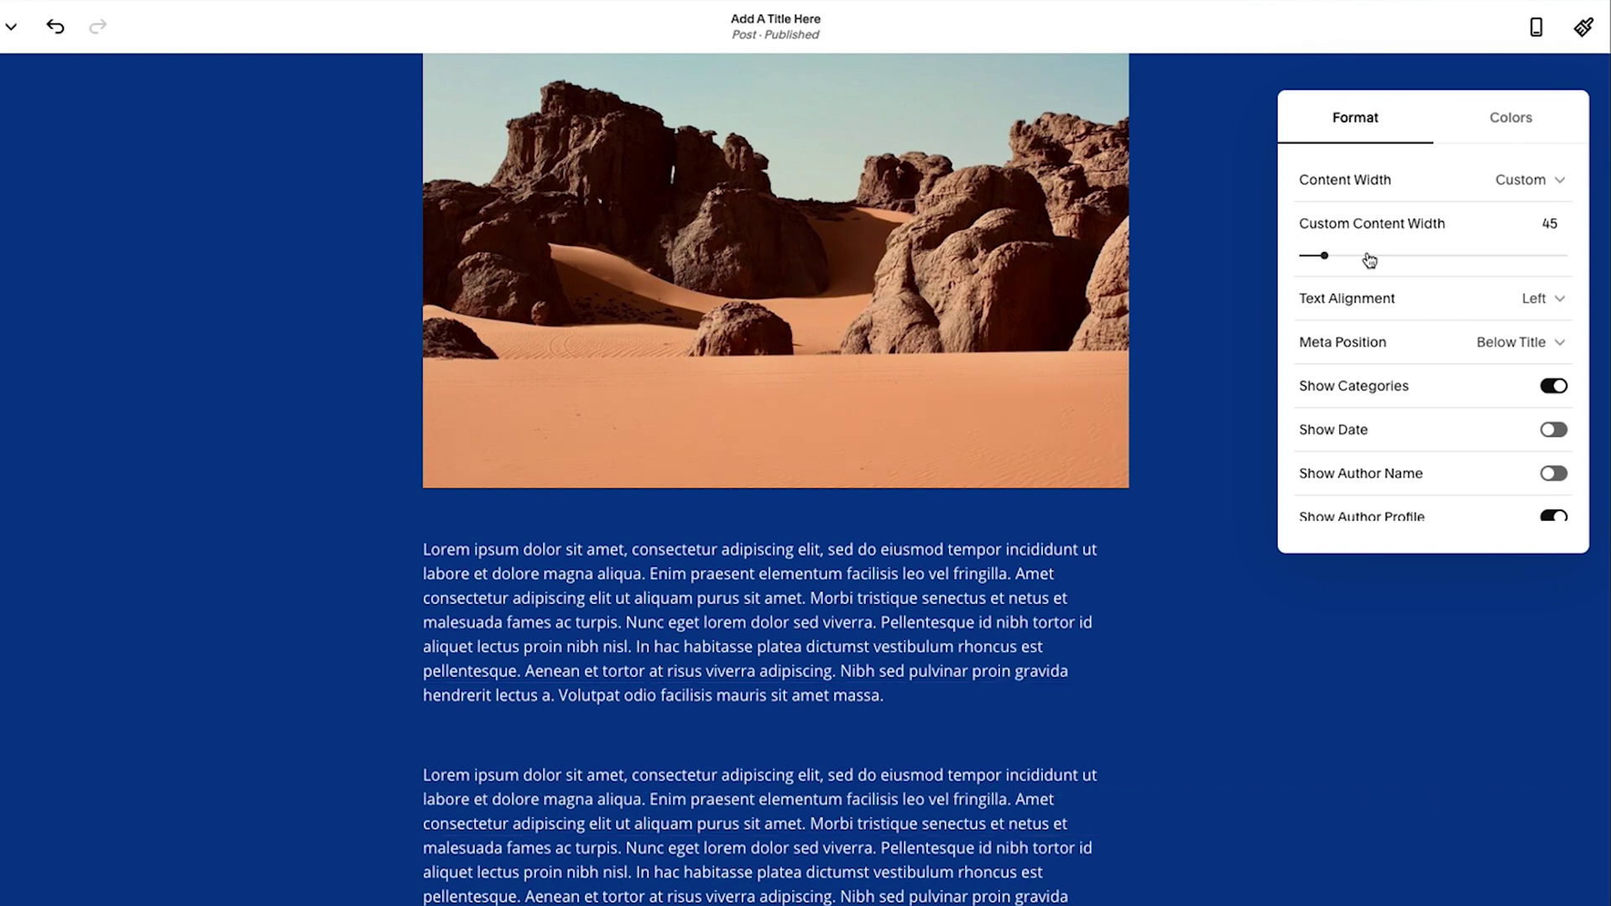
pyautogui.click(281, 338)
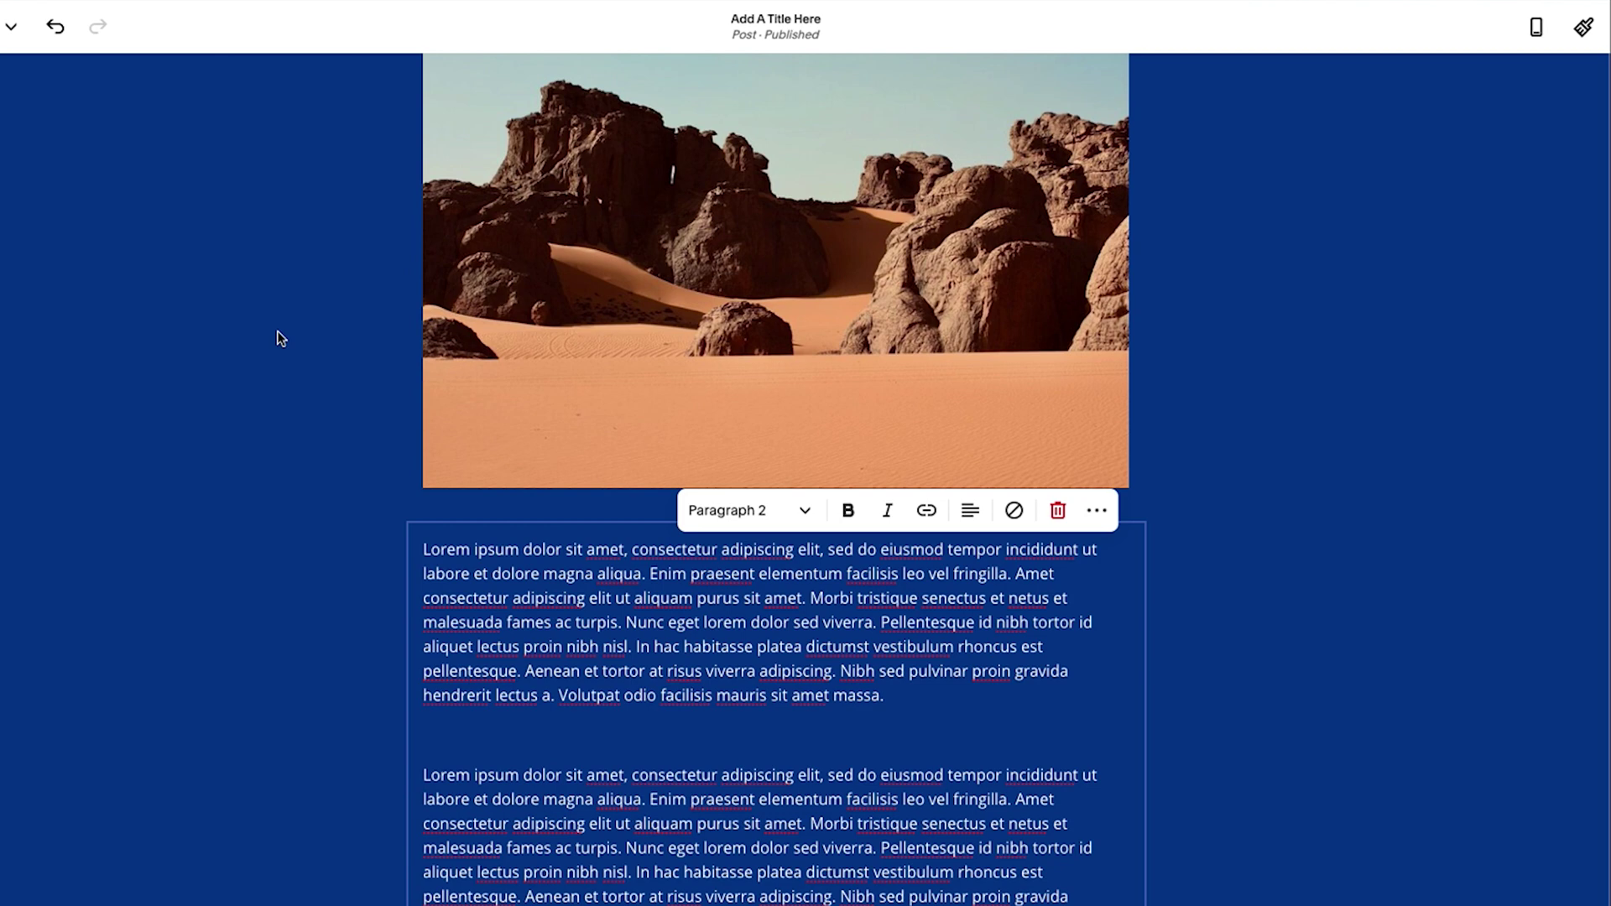
pyautogui.moveTo(521, 550); pyautogui.dragTo(546, 550)
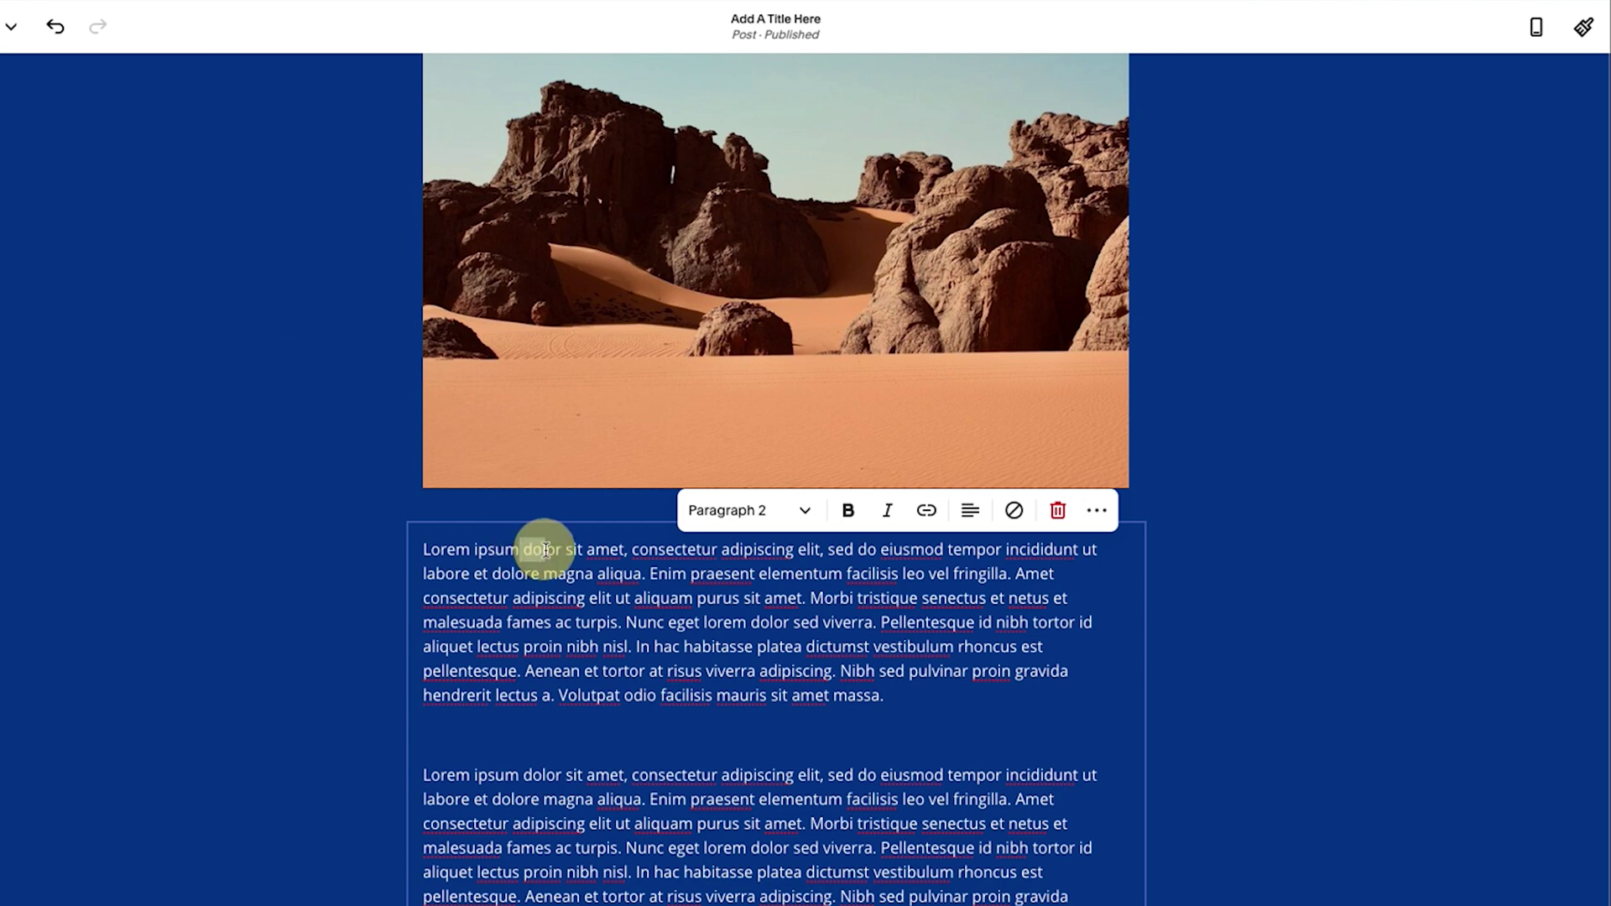
# Step: Save the post and exit the editor
pyautogui.click(561, 570)
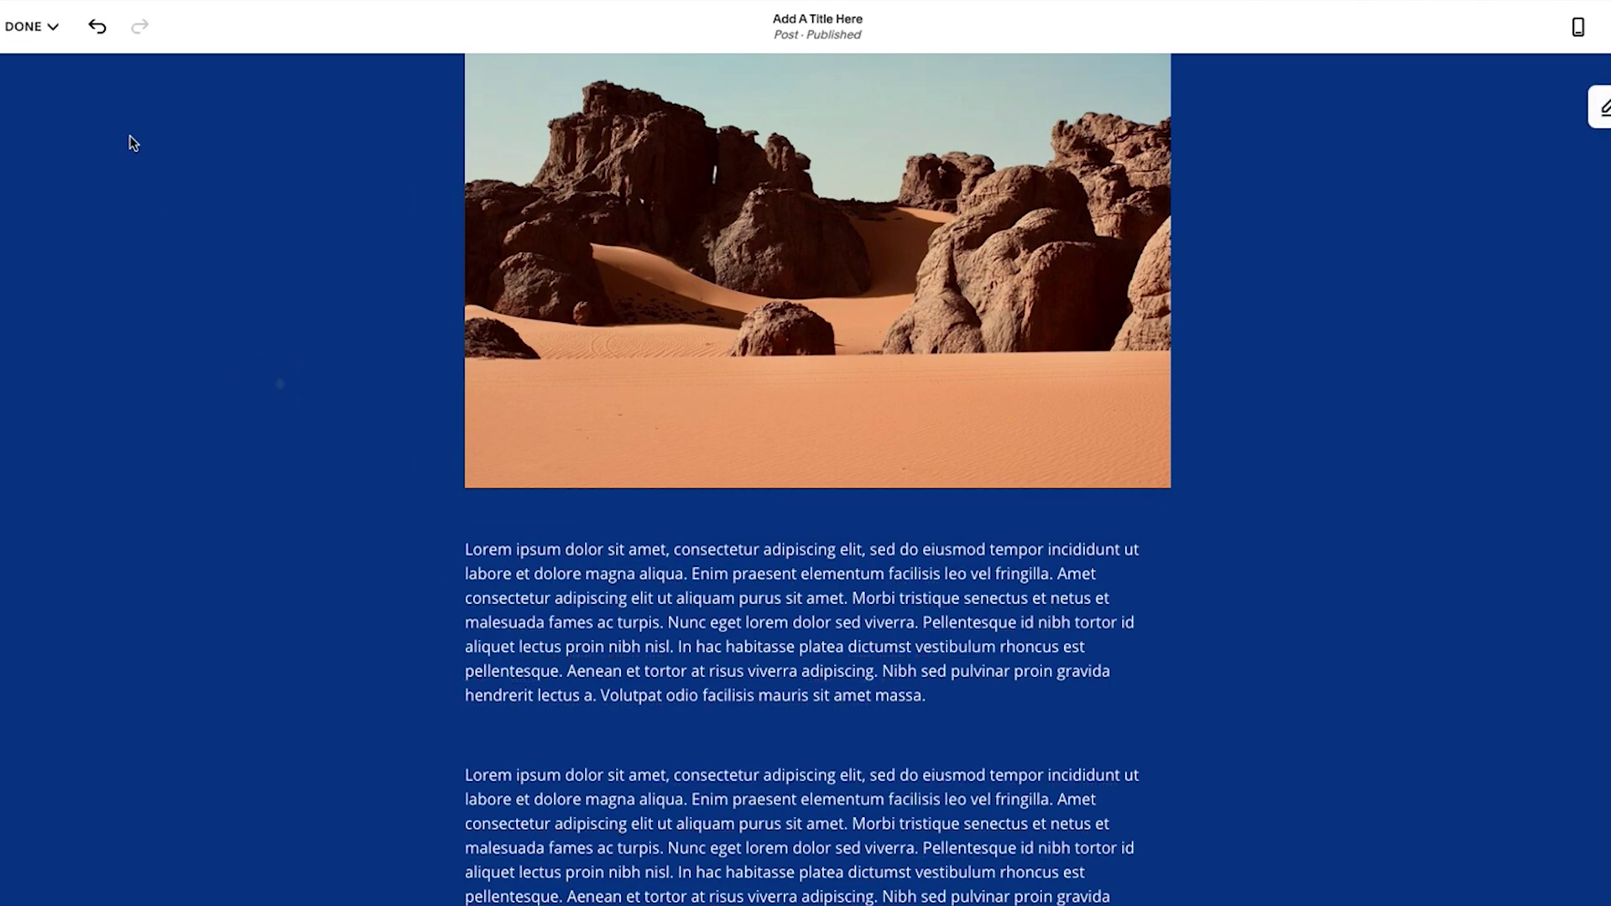
pyautogui.click(10, 26)
pyautogui.click(32, 67)
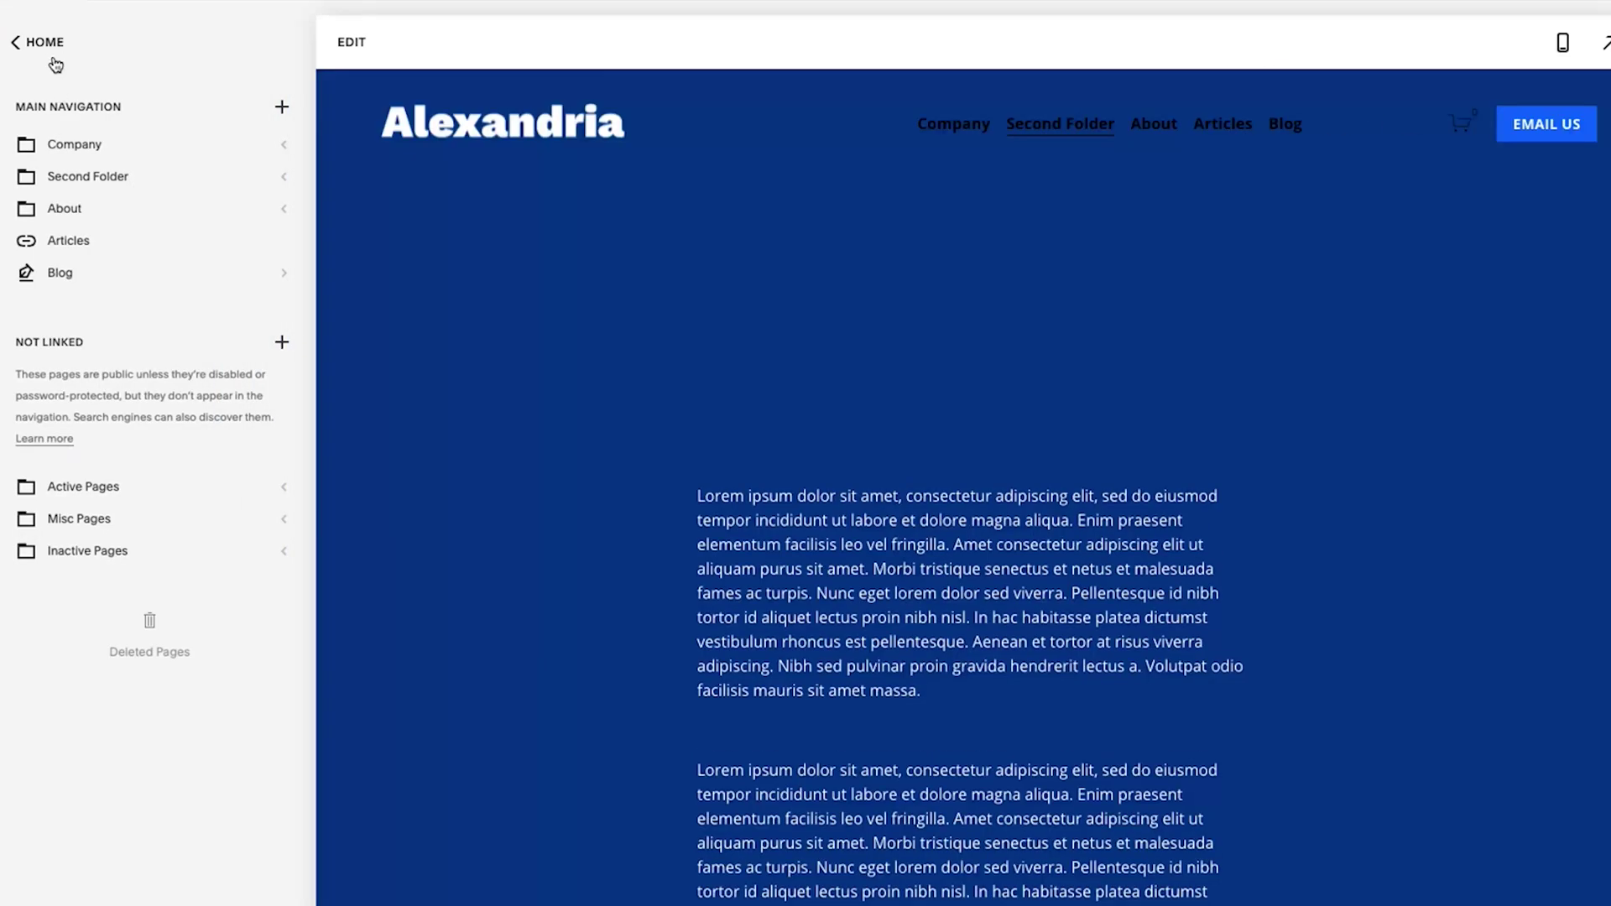
# Step: Navigate to Design > Site Styles > Fonts > Paragraphs
pyautogui.click(44, 48)
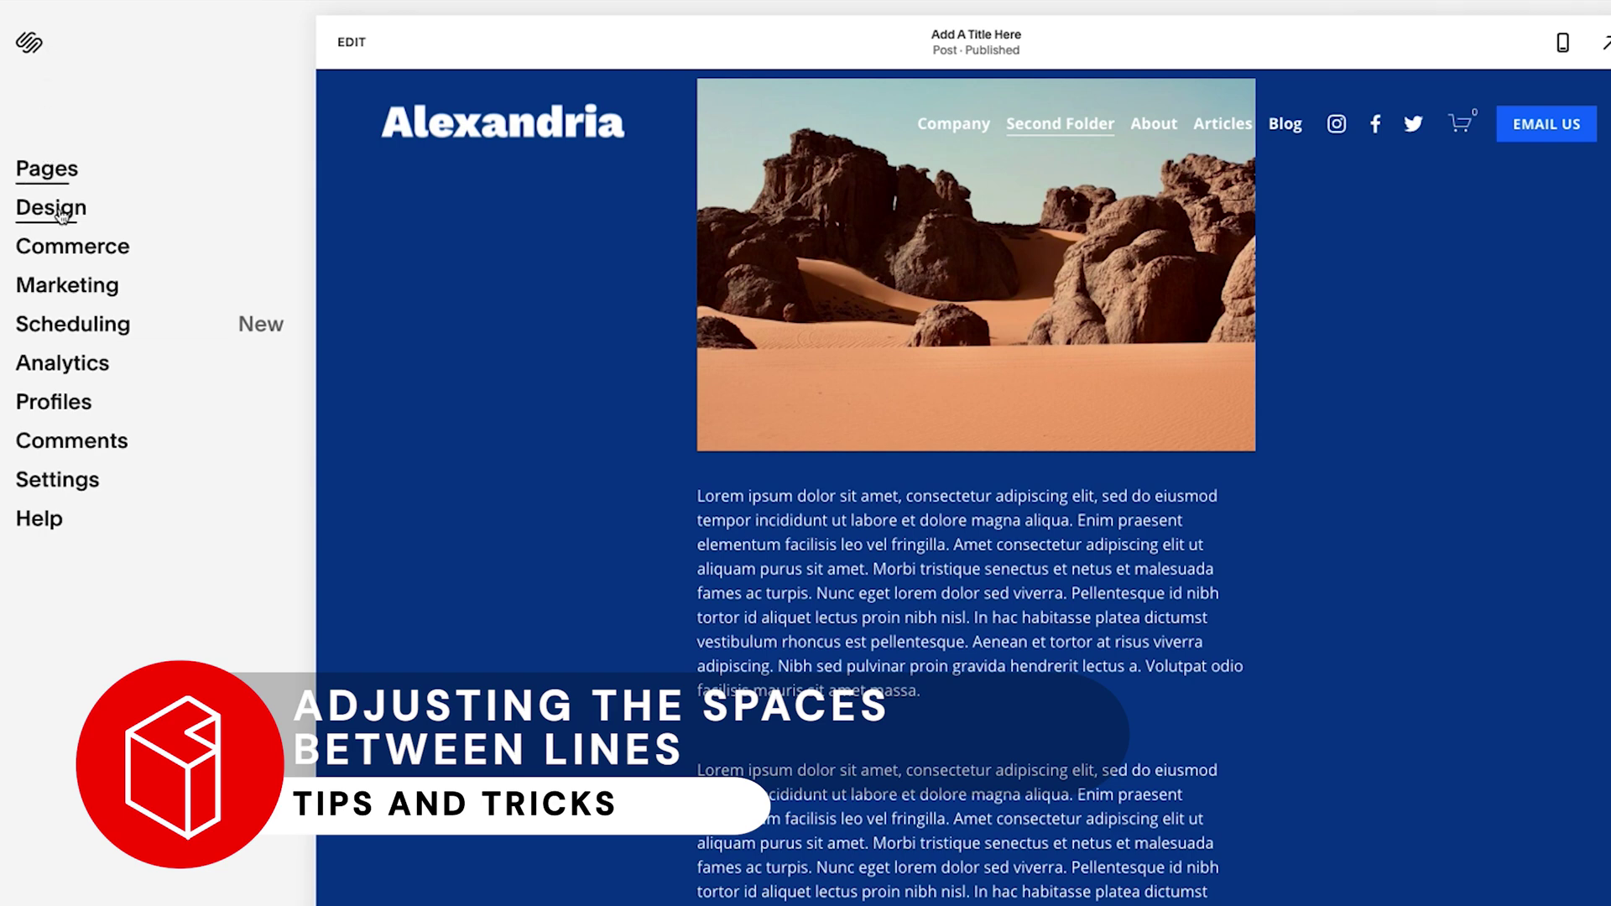
pyautogui.click(57, 207)
pyautogui.click(51, 164)
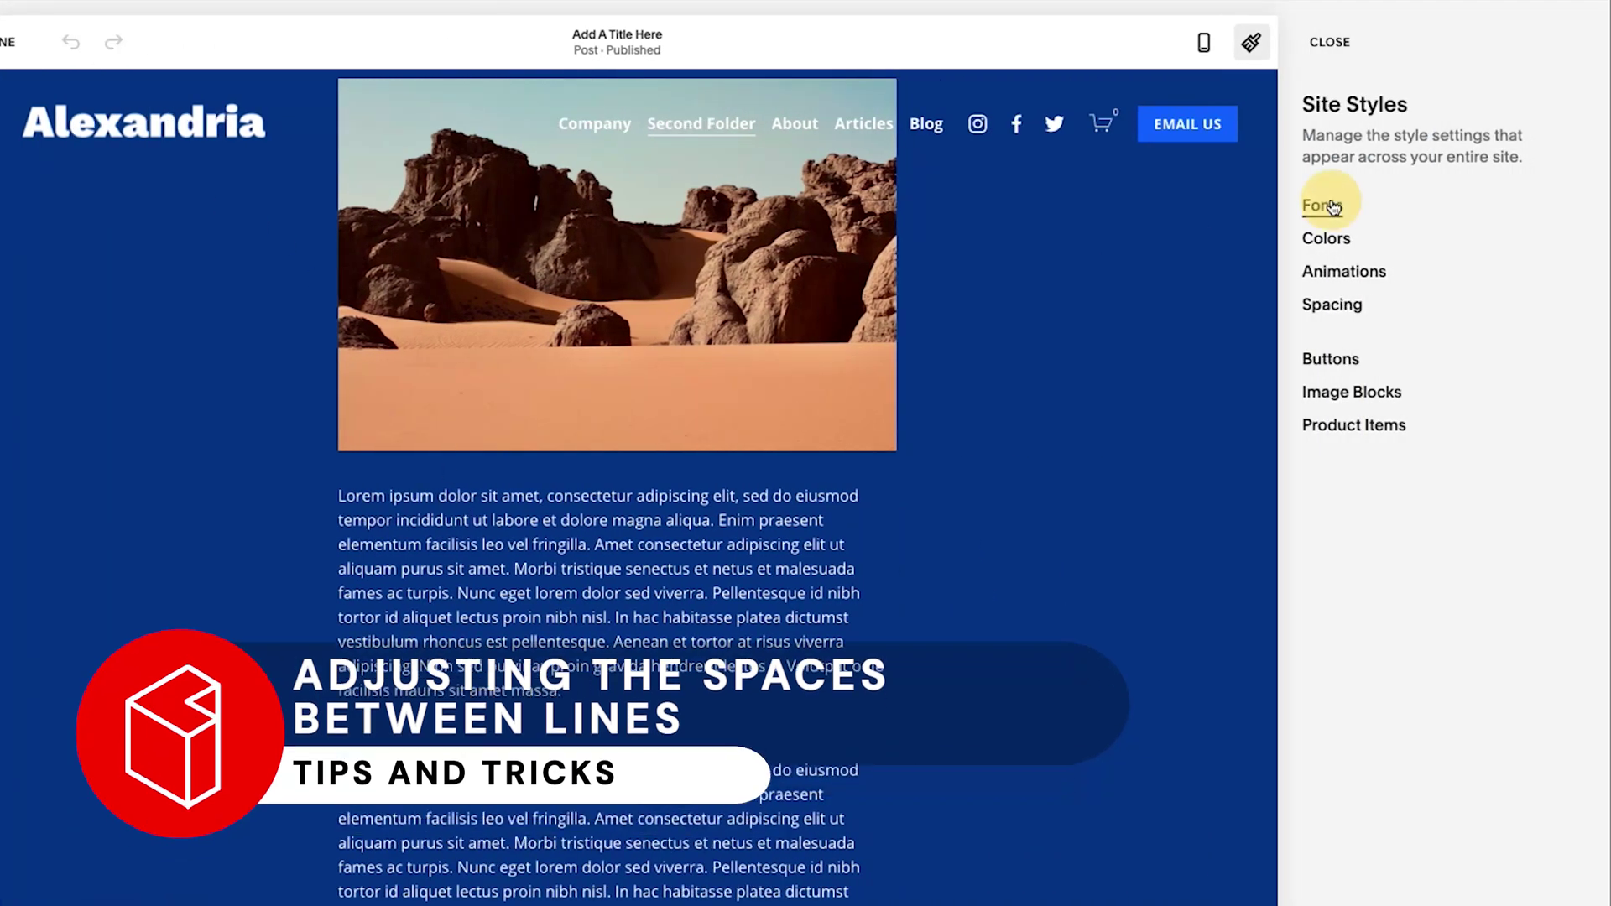
pyautogui.click(1339, 205)
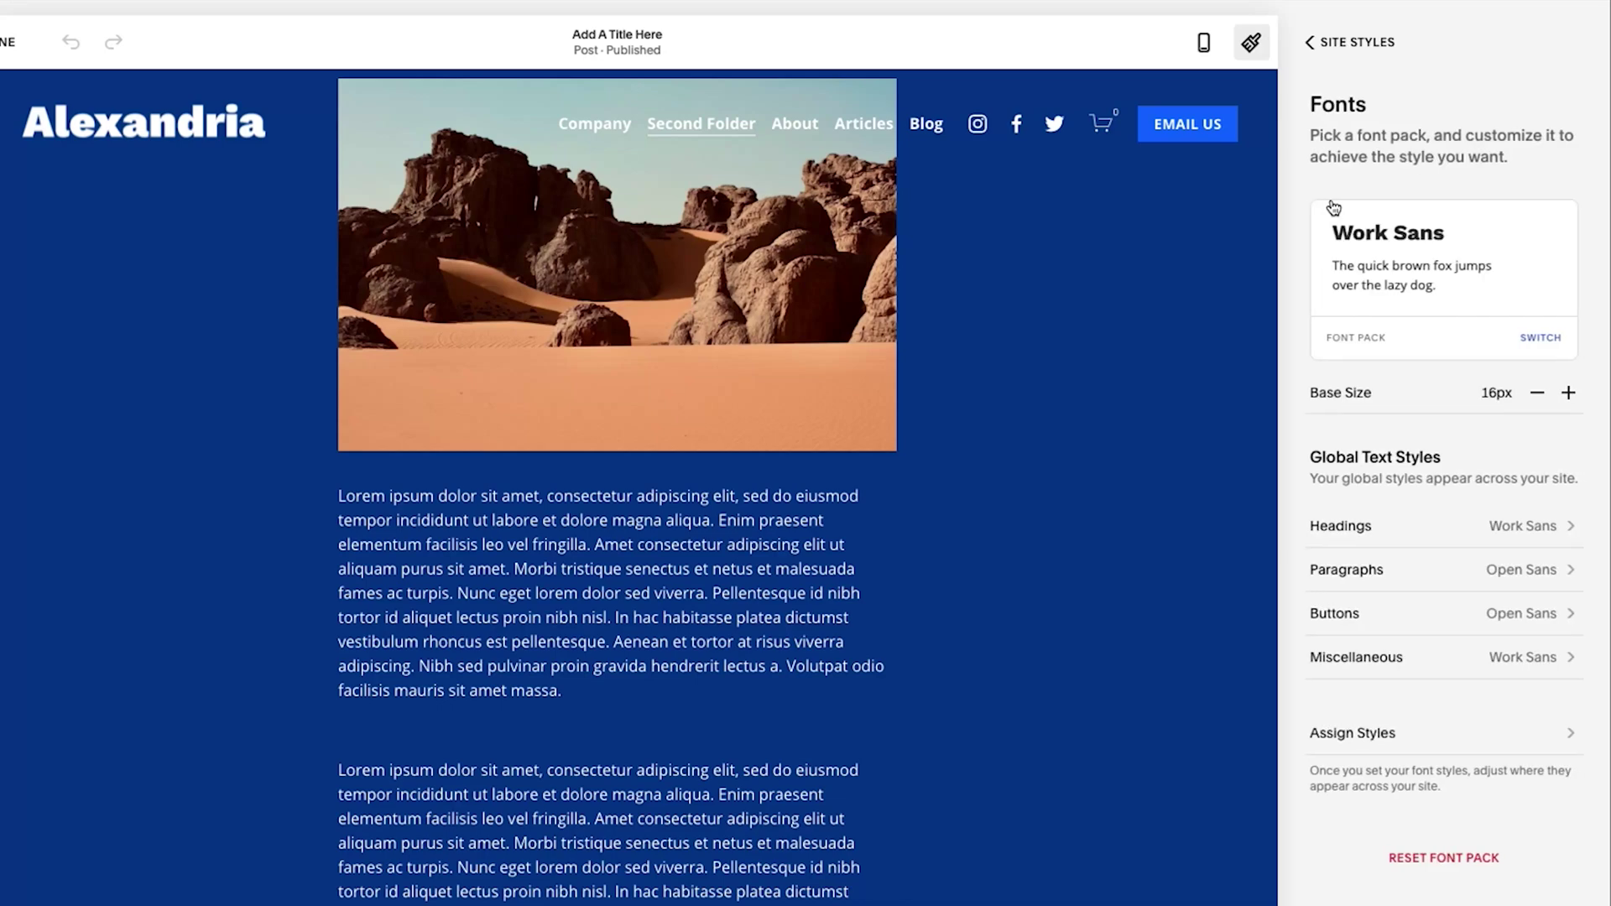
pyautogui.click(1393, 570)
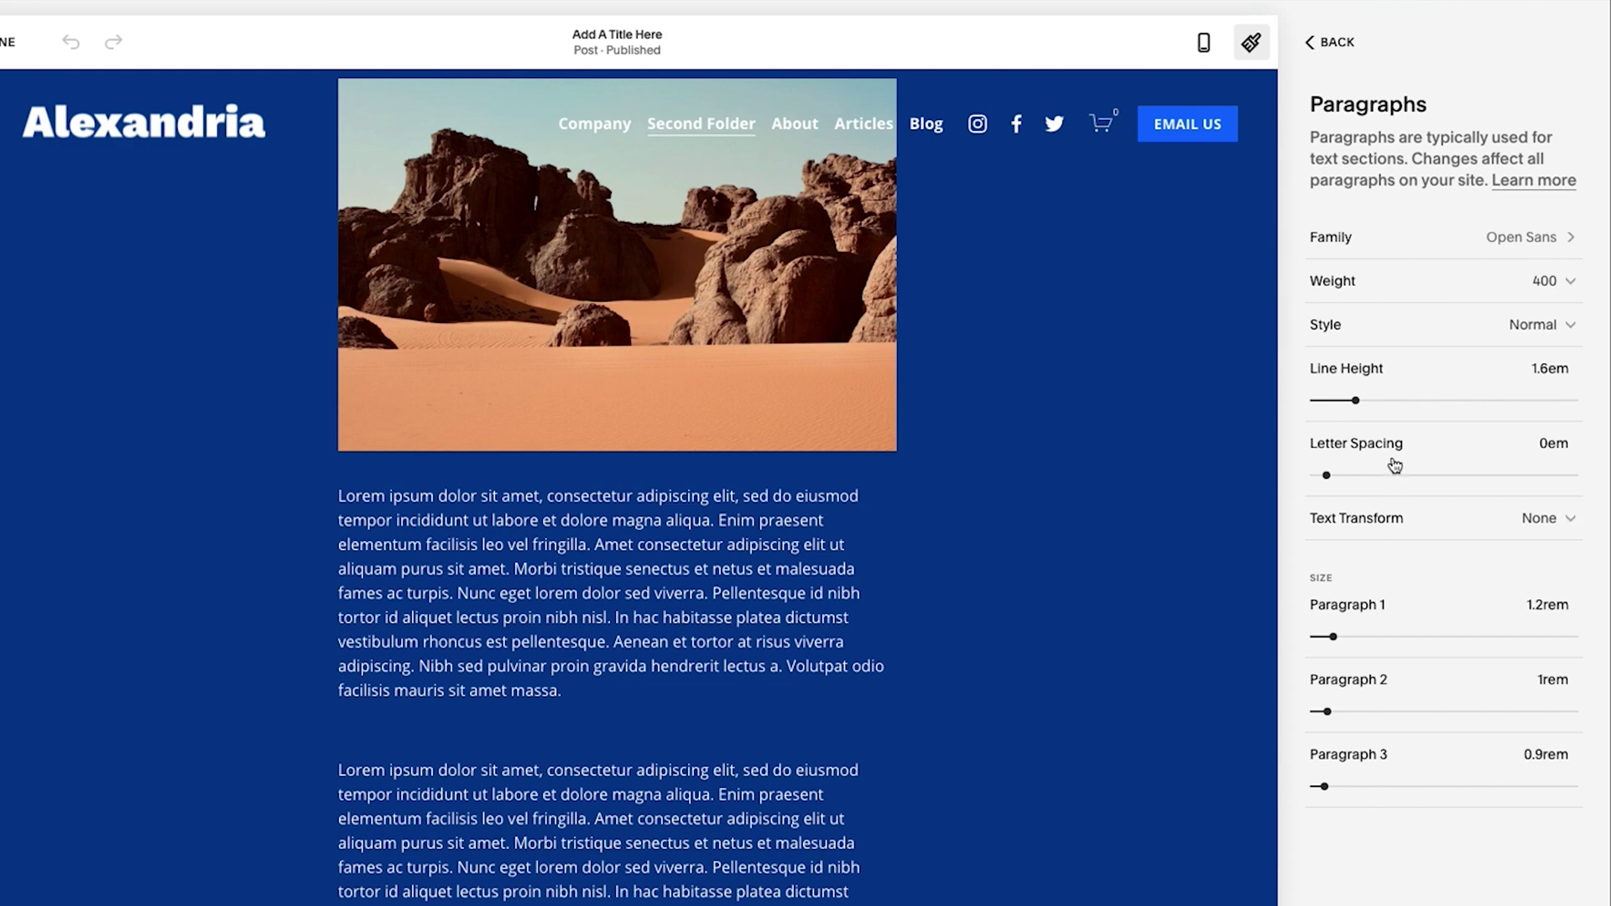
# Step: Set the paragraph line height to 1.9em after trying 2.4em, 1.6em, 1.8em and 1.3em
pyautogui.click(1376, 400)
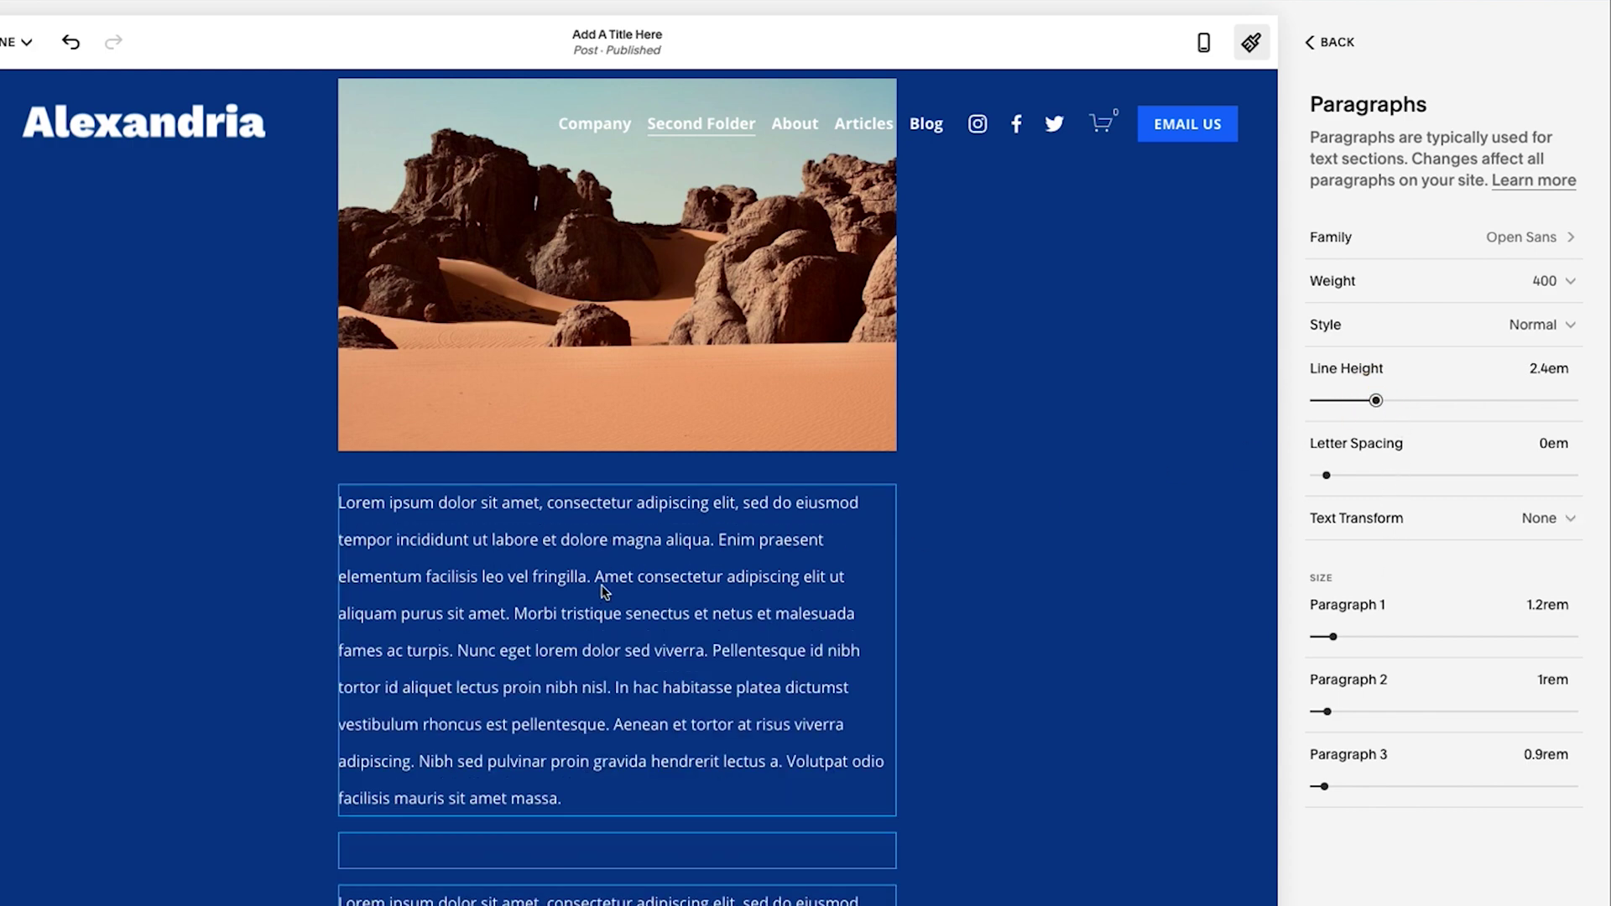
pyautogui.doubleClick(1547, 367)
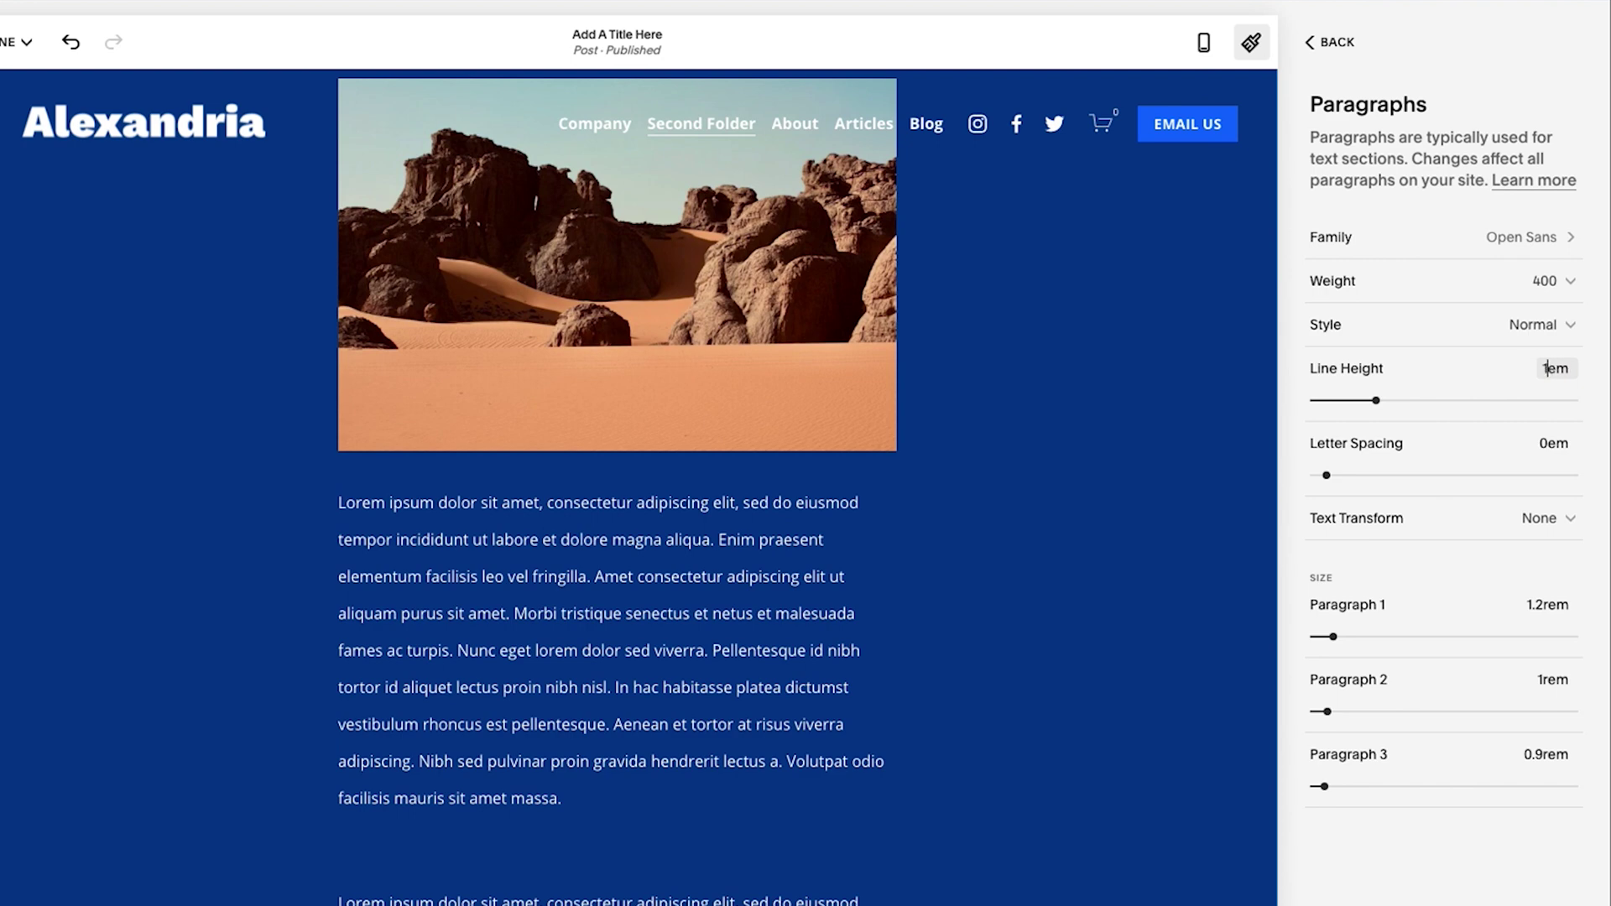
pyautogui.write('1.6')
pyautogui.press('Return')
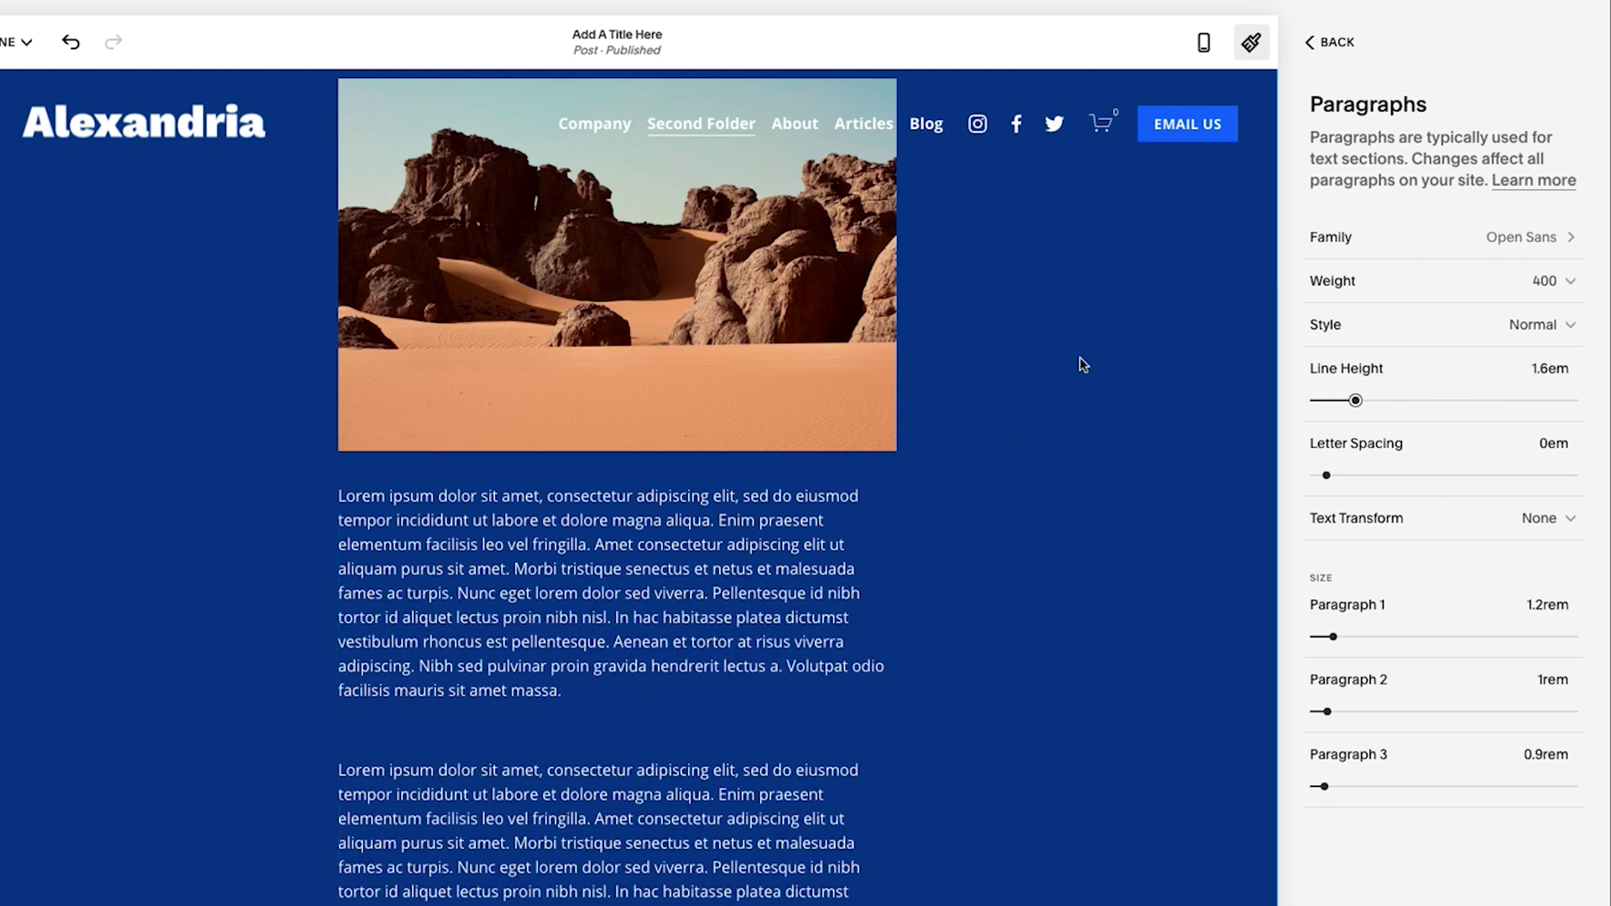
pyautogui.moveTo(1355, 400)
pyautogui.mouseDown()
pyautogui.moveTo(1331, 401)
pyautogui.moveTo(1353, 400)
pyautogui.mouseUp()
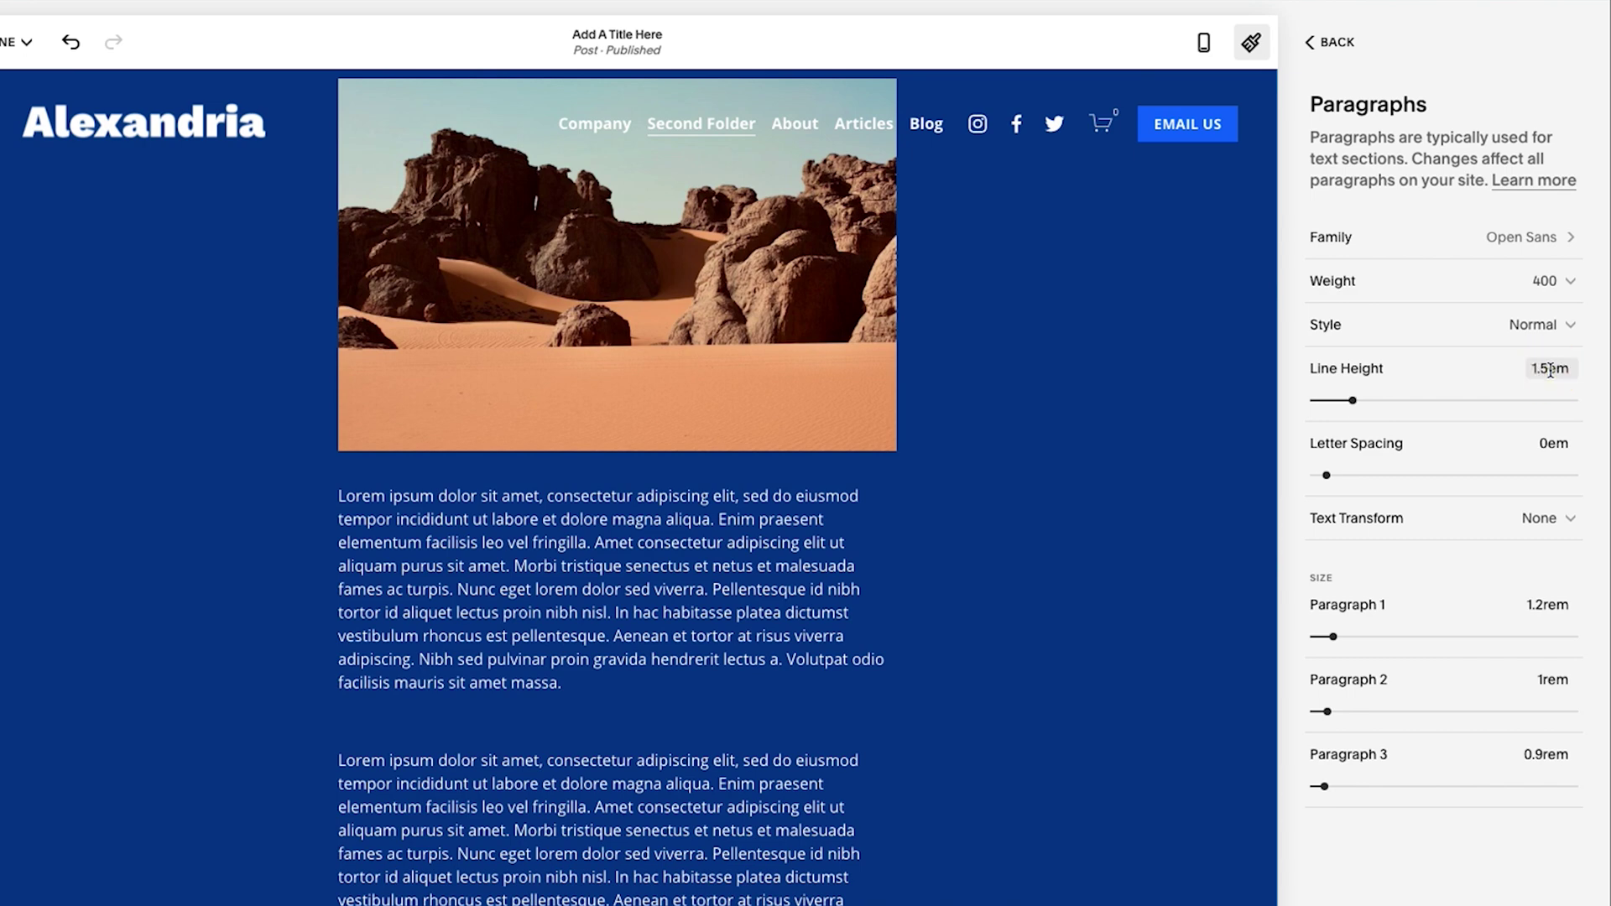
pyautogui.press('Up')
pyautogui.press('Up')
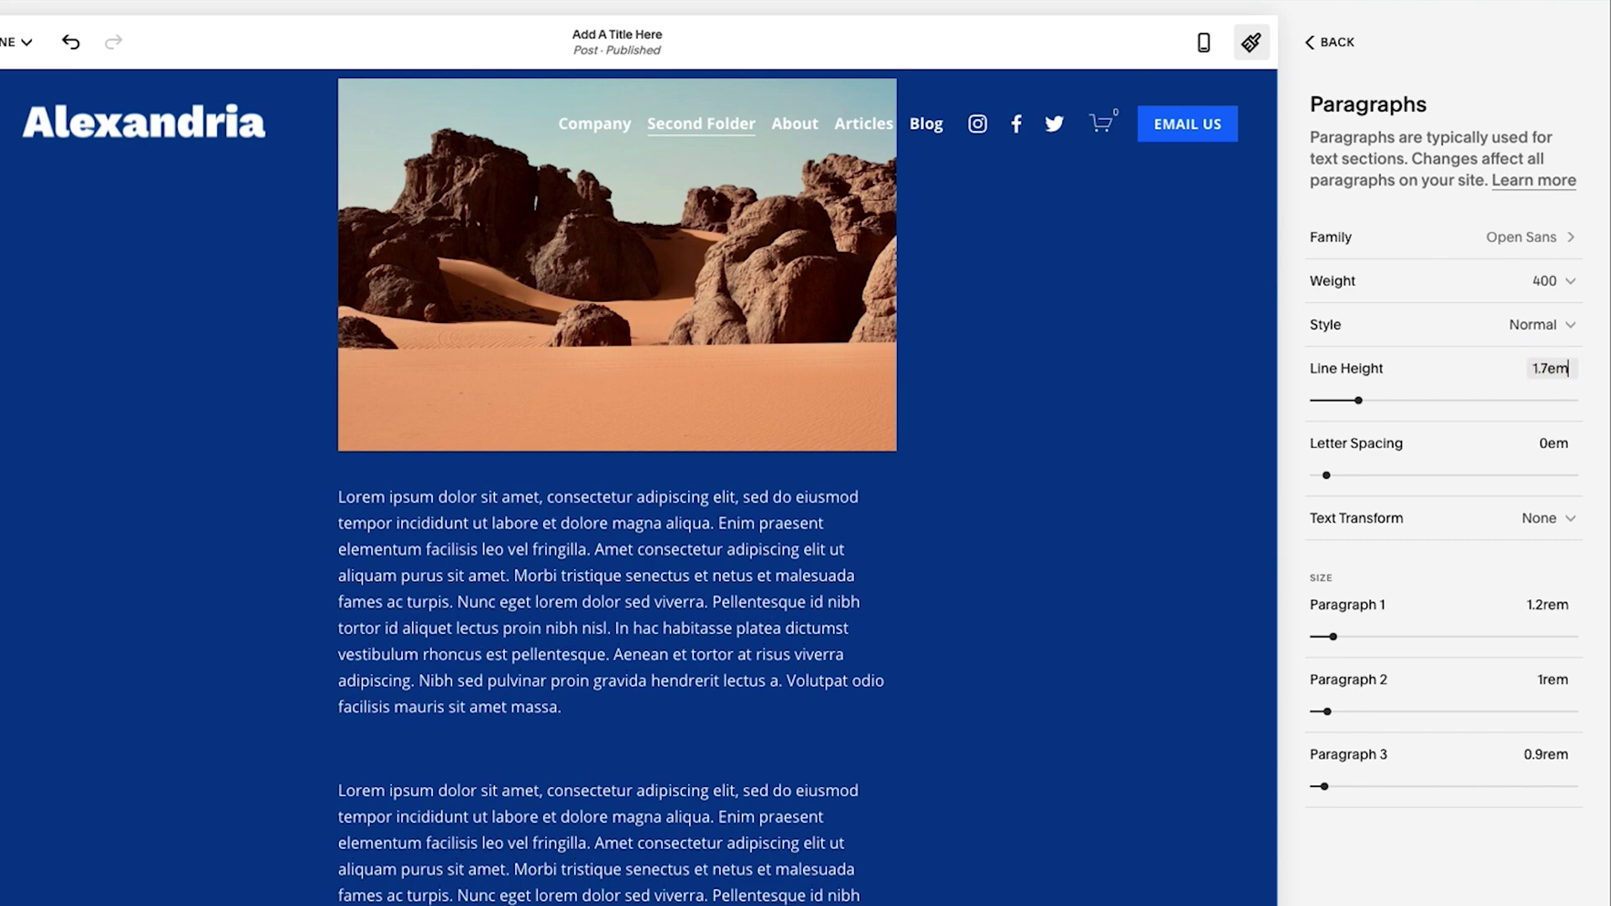
pyautogui.press('Up')
pyautogui.press('Up')
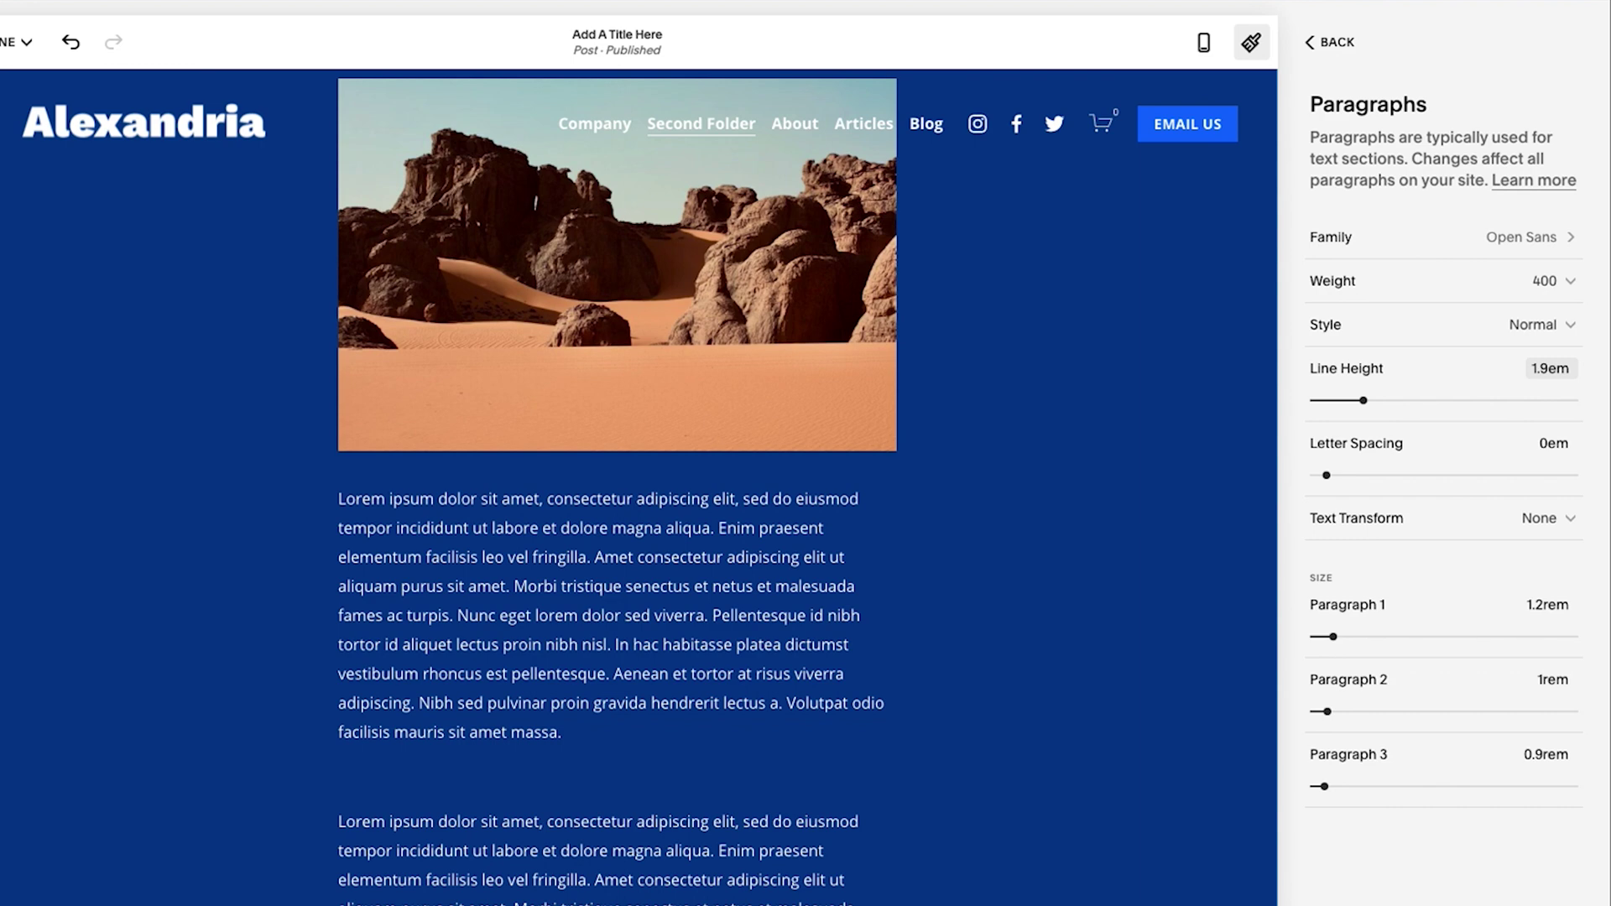
pyautogui.press('Down')
pyautogui.press('Down')
pyautogui.press('Down')
pyautogui.press('Down')
pyautogui.press('Down')
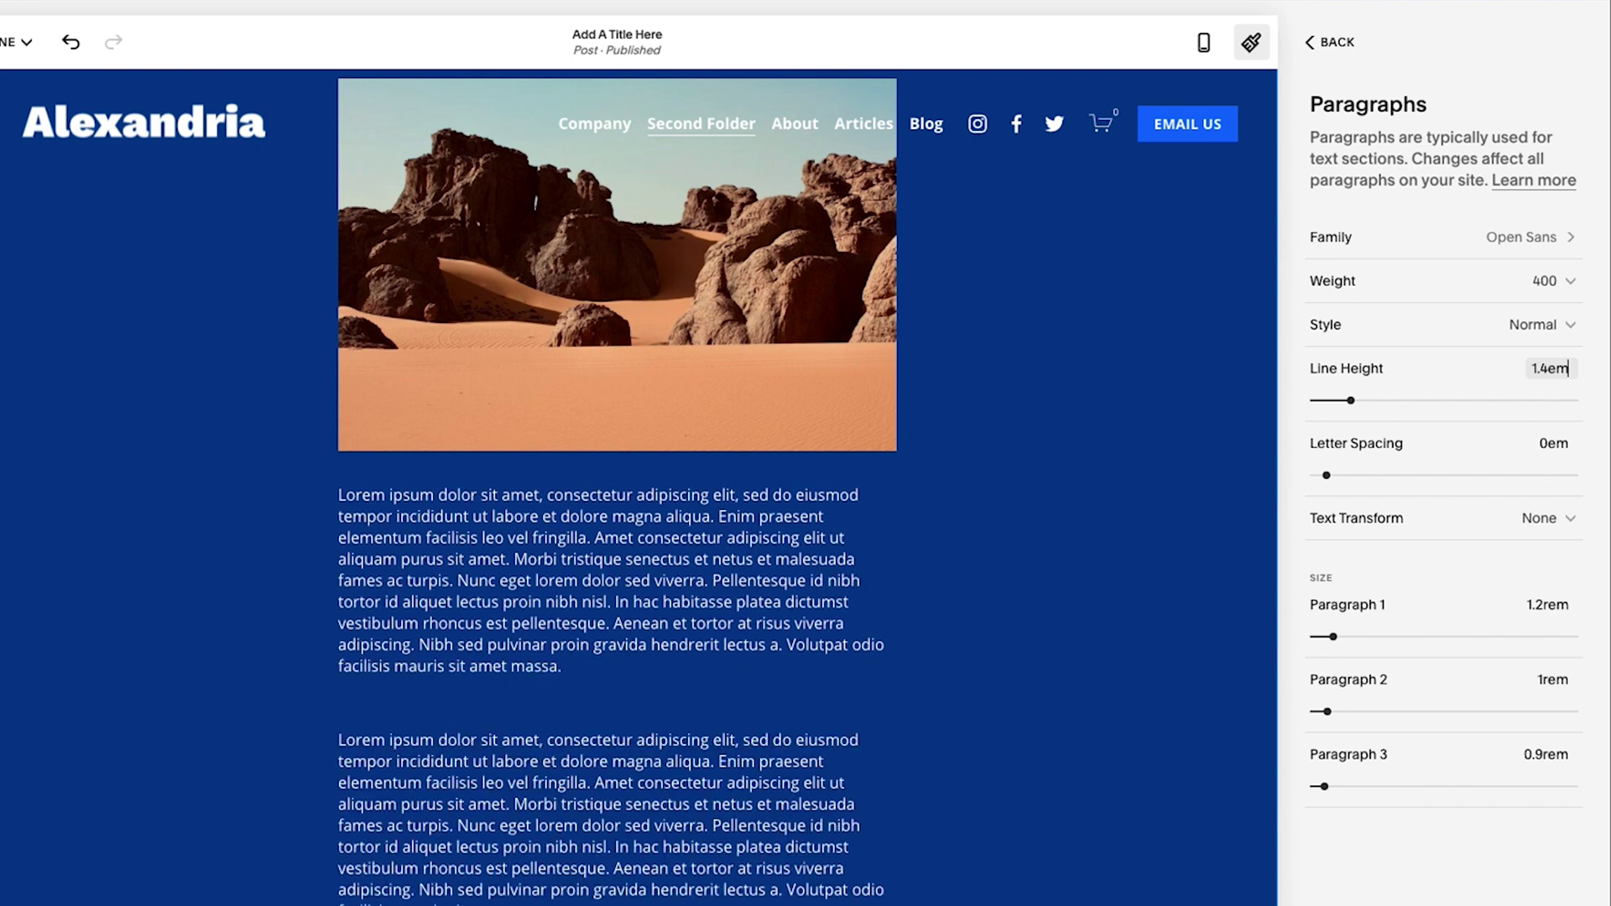
pyautogui.press('Down')
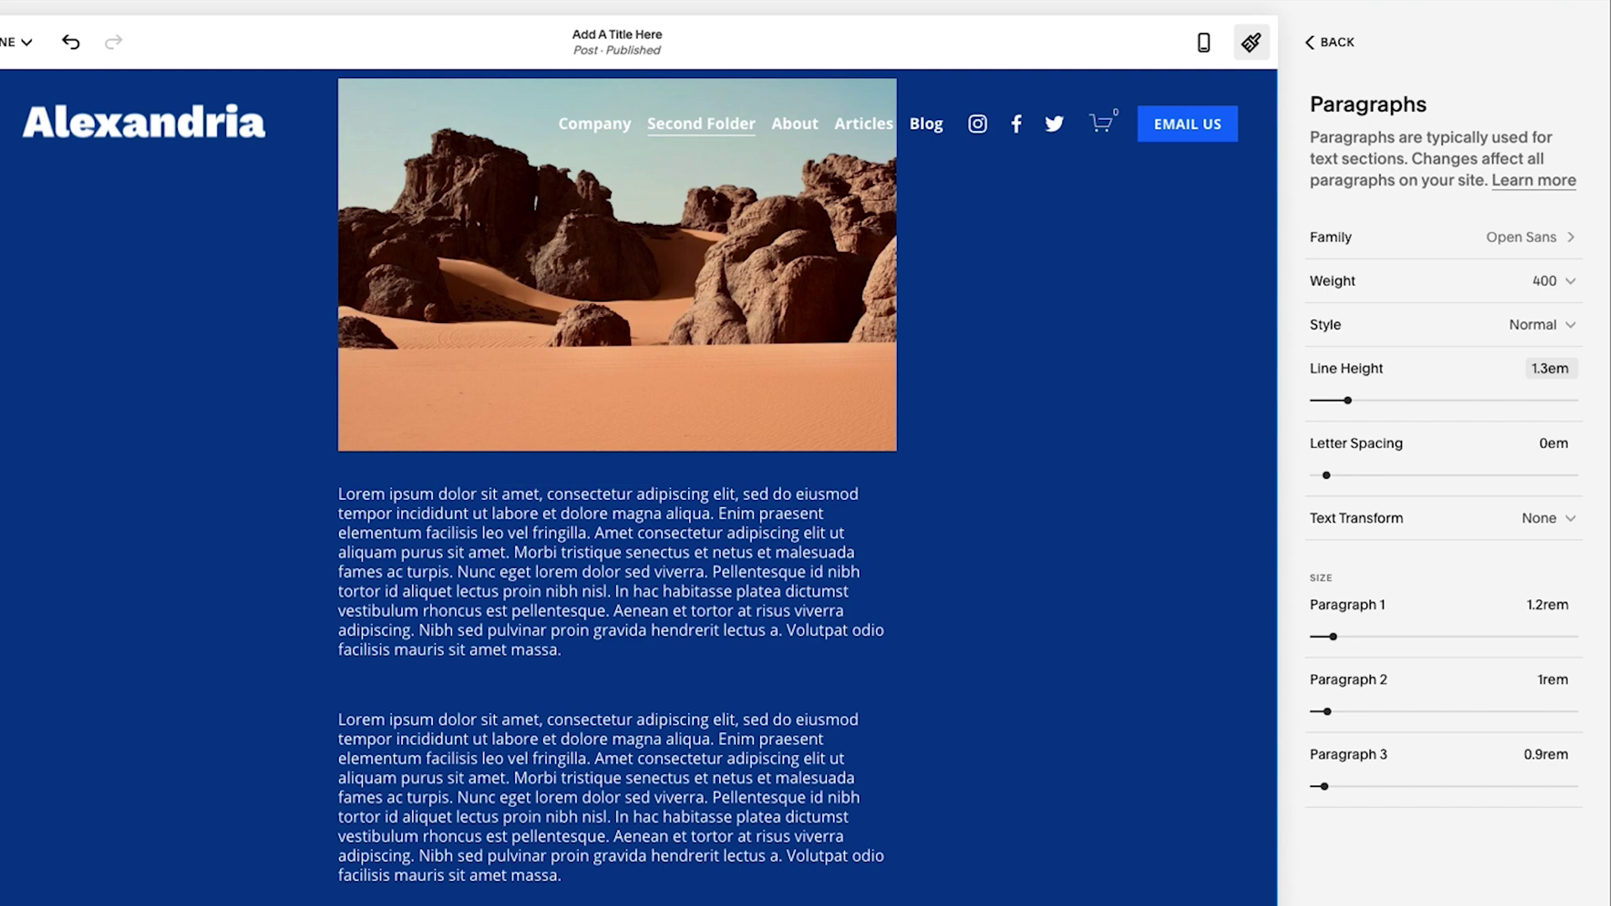
pyautogui.press('Up')
pyautogui.press('Up')
pyautogui.press('Up')
pyautogui.press('Up')
pyautogui.press('Up')
pyautogui.press('Up')
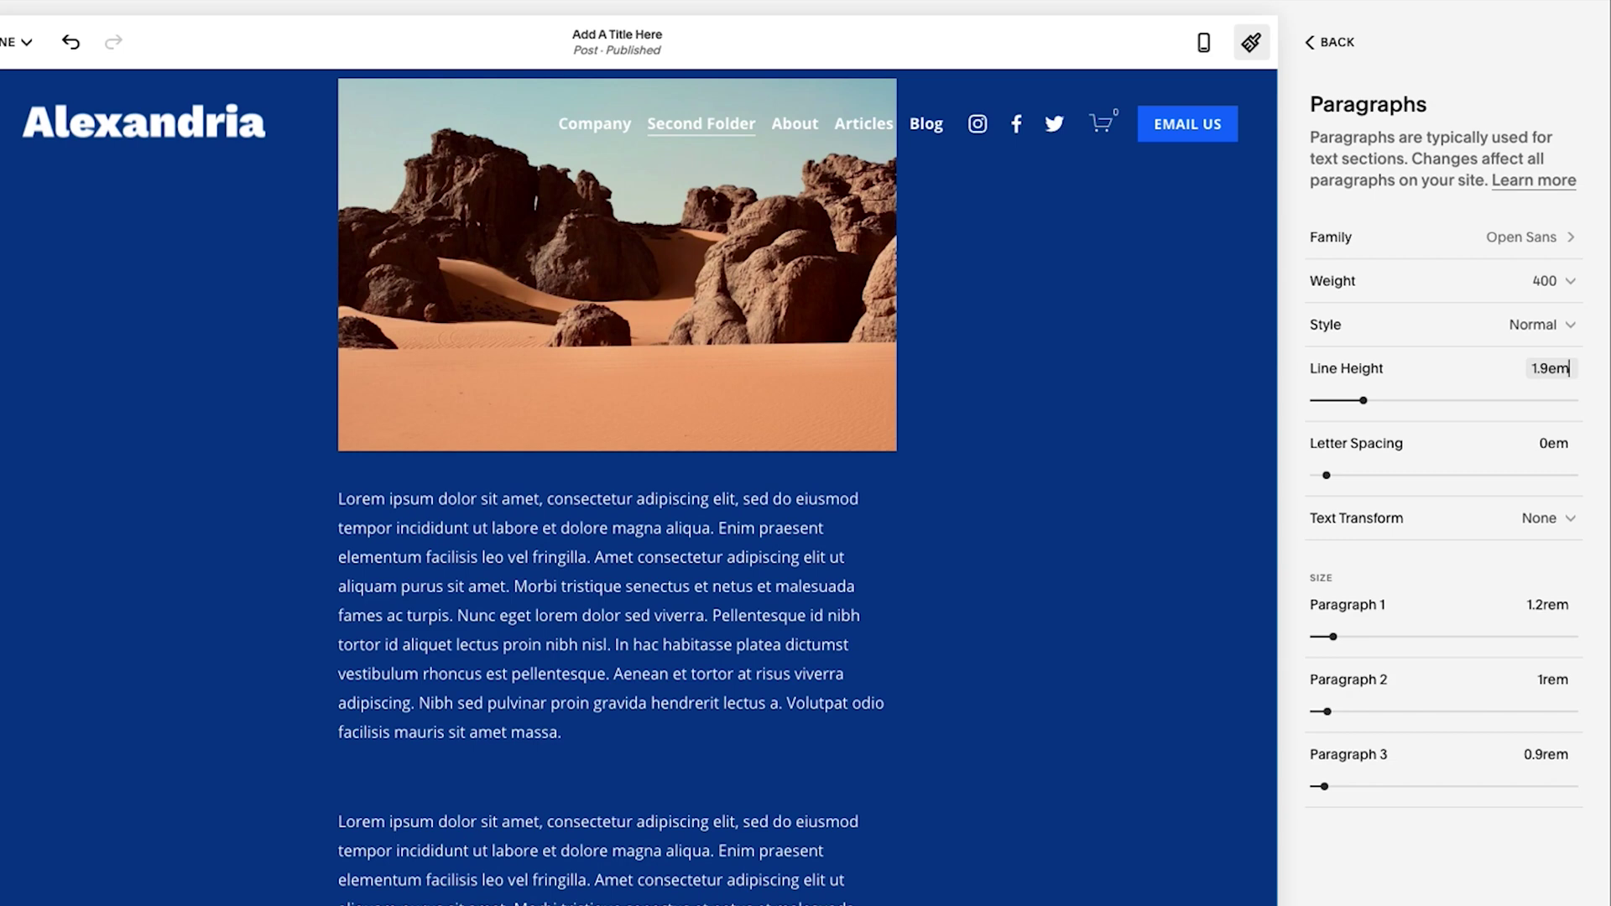
# Step: Save the site style changes and reopen the blog post for editing
pyautogui.click(1335, 40)
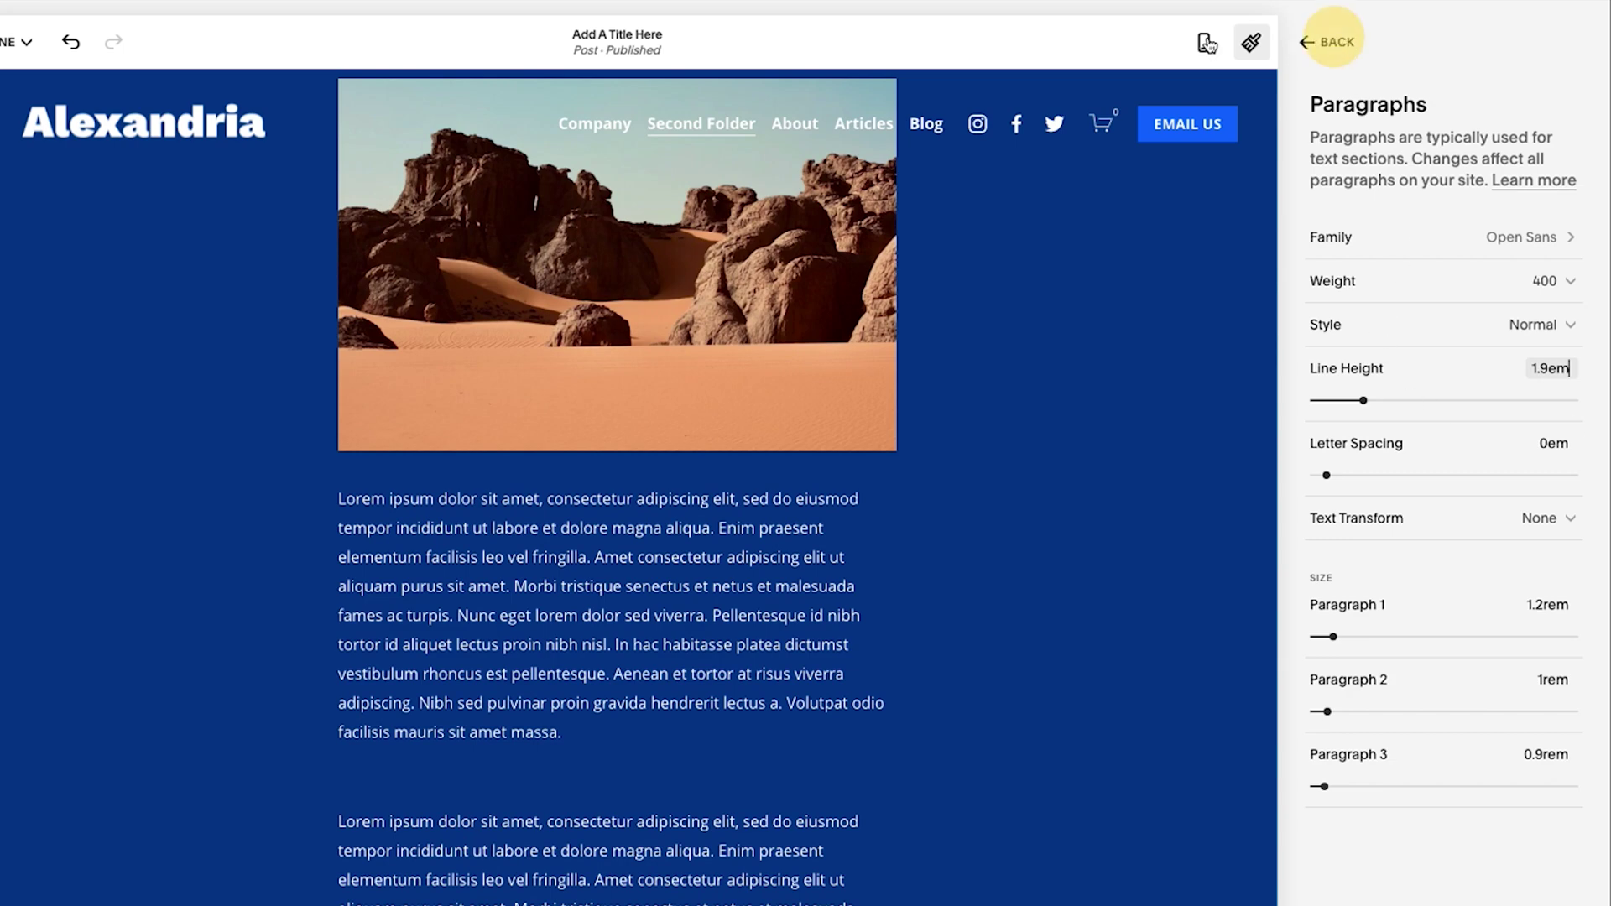
pyautogui.click(18, 41)
pyautogui.click(35, 56)
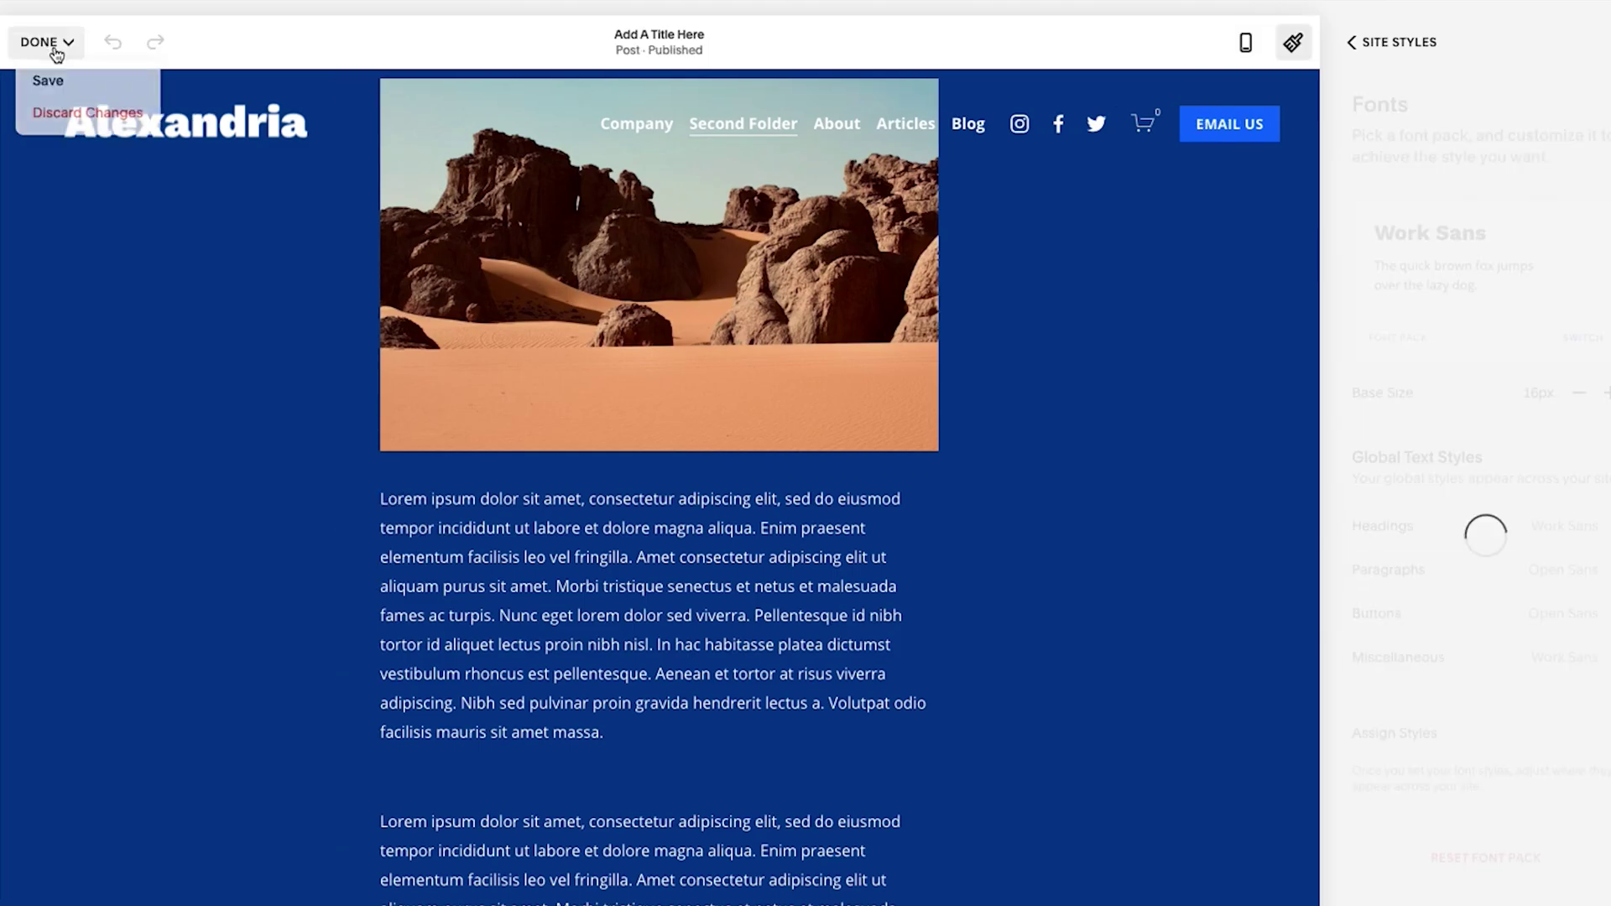
pyautogui.click(40, 50)
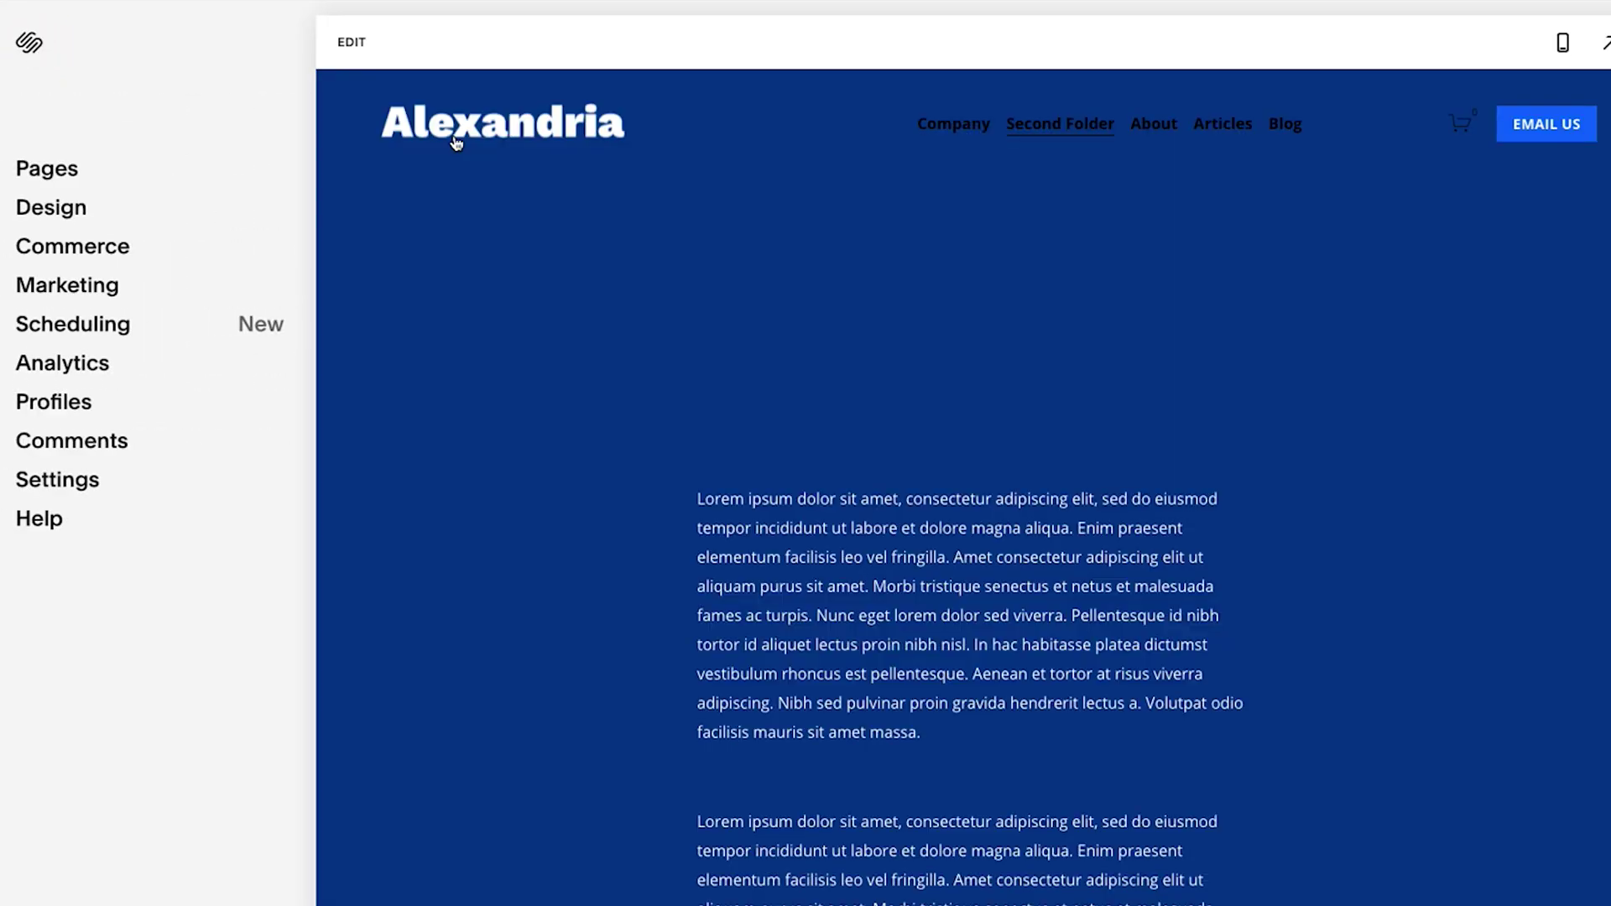
pyautogui.click(352, 42)
# Step: Set the post header's text alignment to Left after trying Center
pyautogui.click(1601, 219)
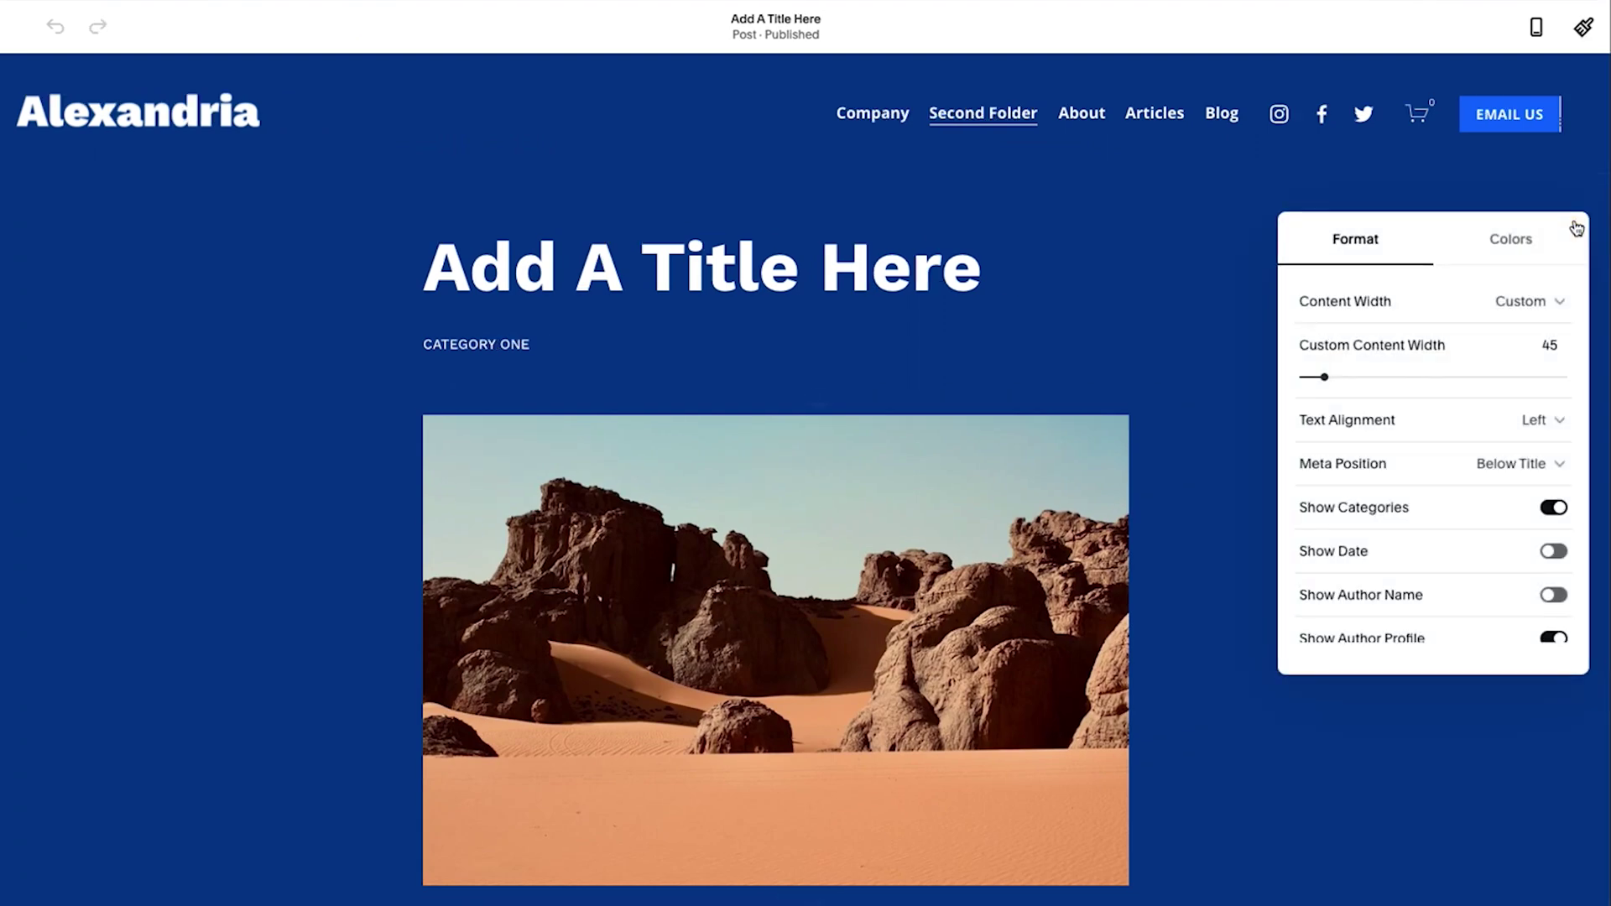
pyautogui.scroll(-2, 1421, 363)
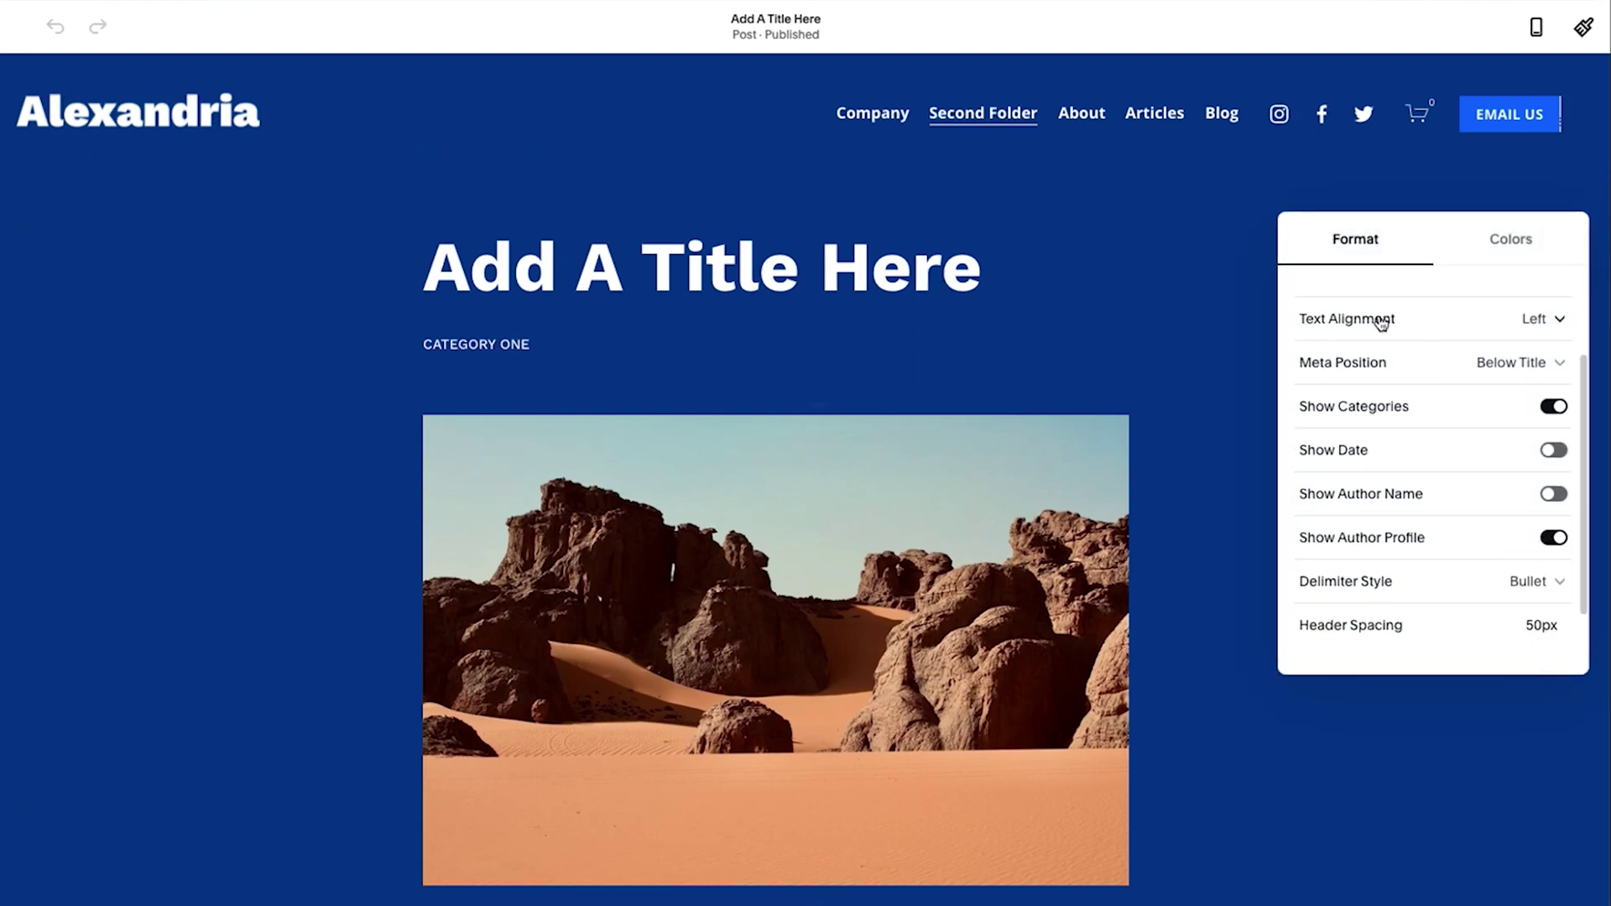
pyautogui.click(1379, 321)
pyautogui.click(1377, 360)
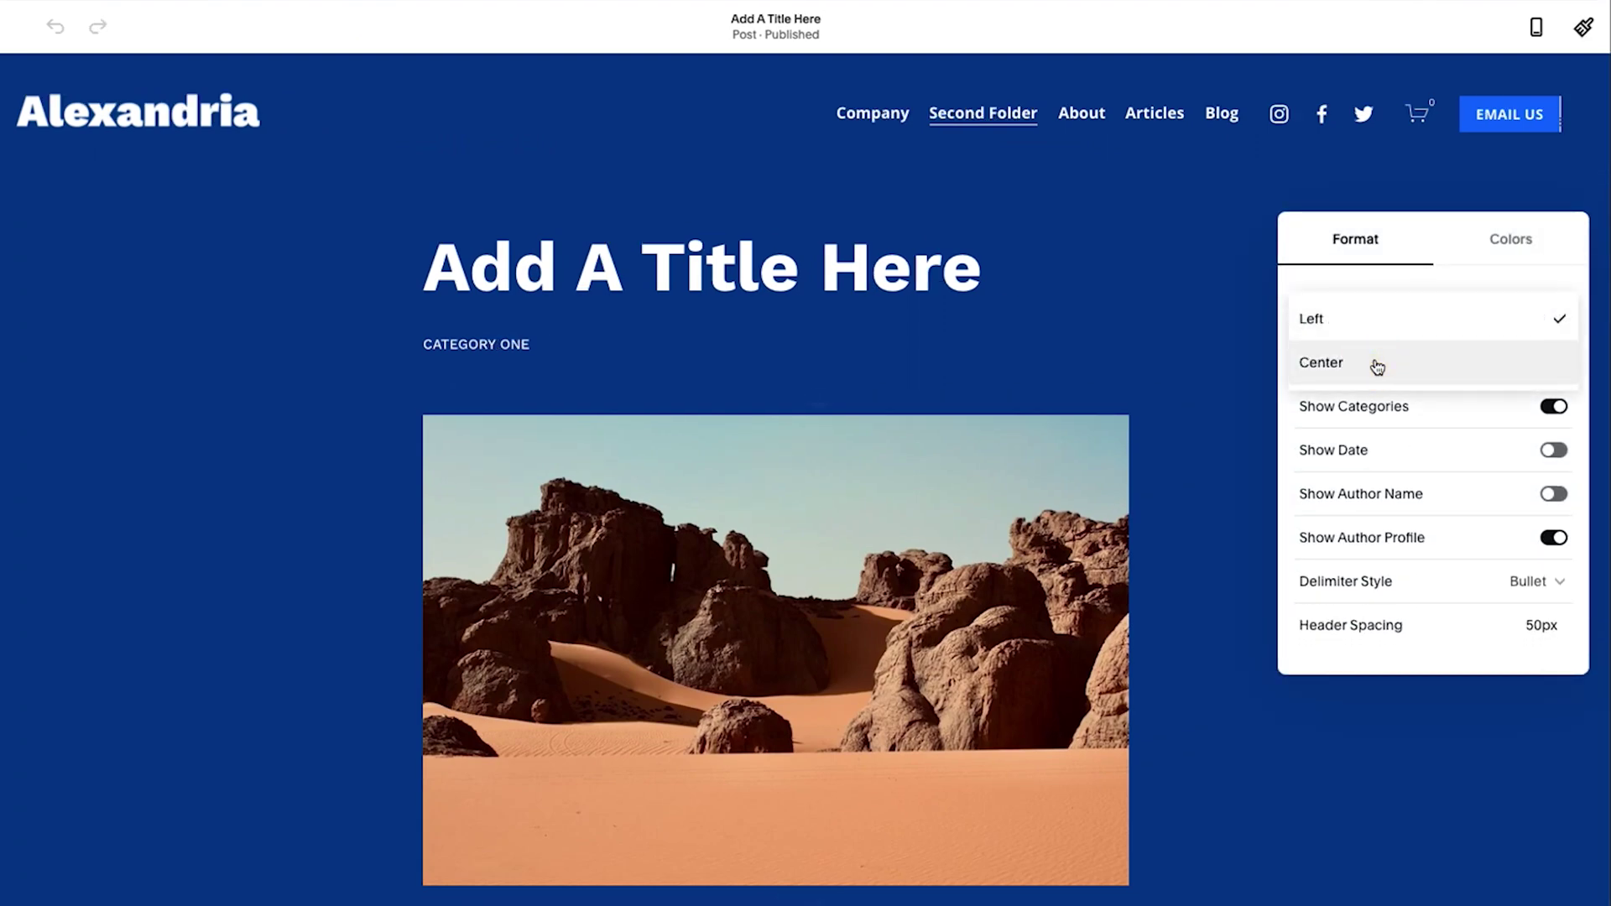
pyautogui.scroll(-5, 934, 579)
pyautogui.scroll(5, 654, 784)
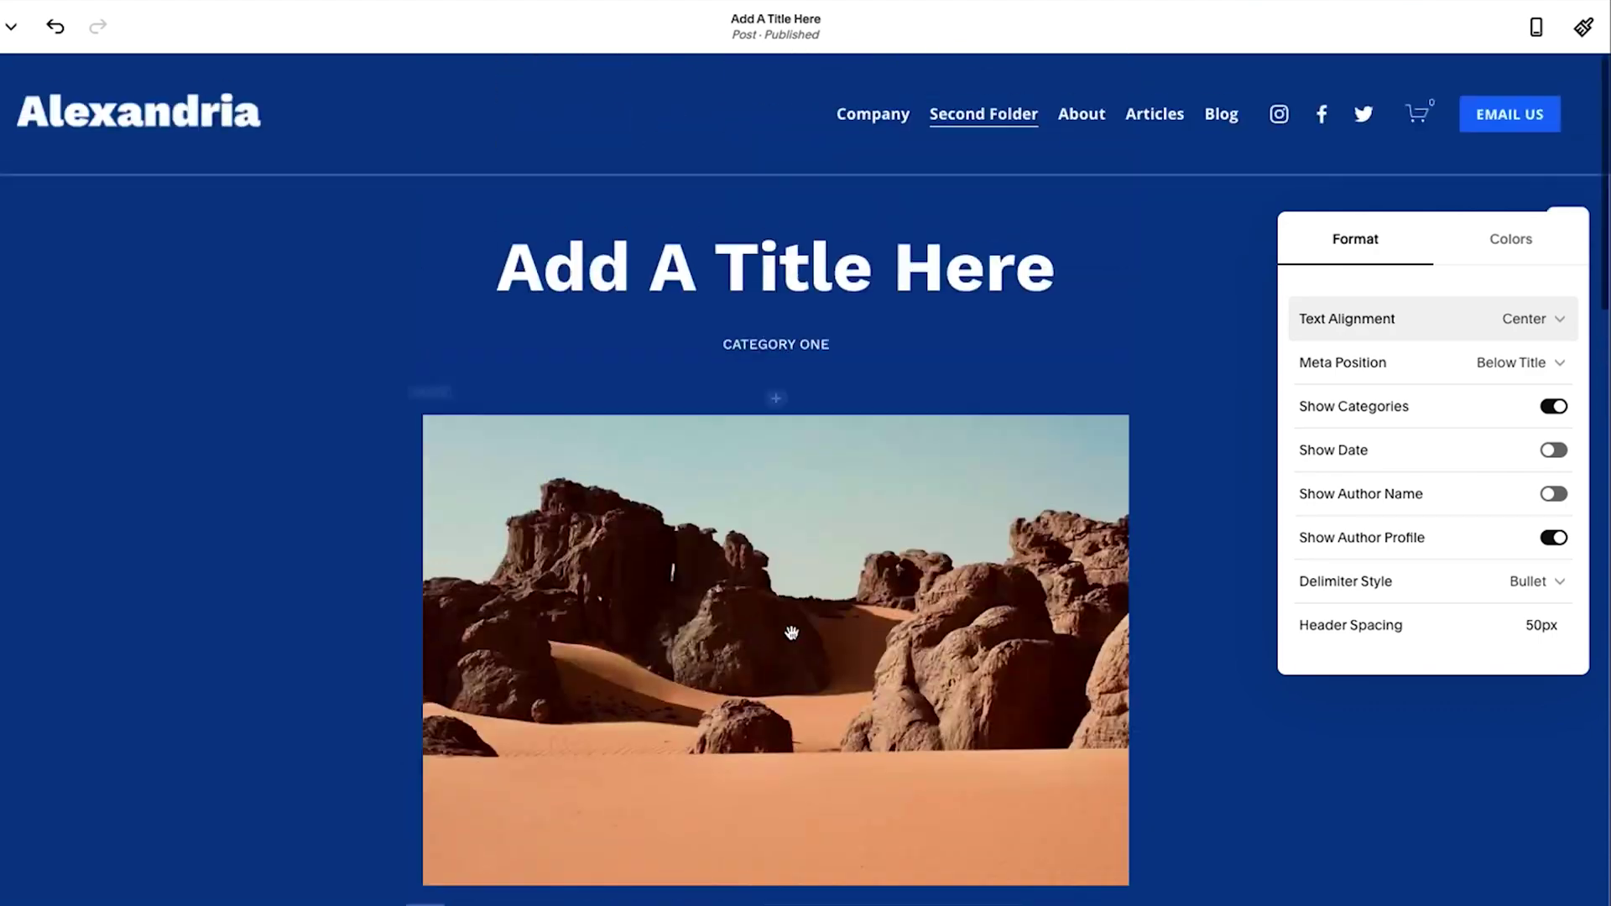
pyautogui.click(1393, 318)
pyautogui.click(1342, 283)
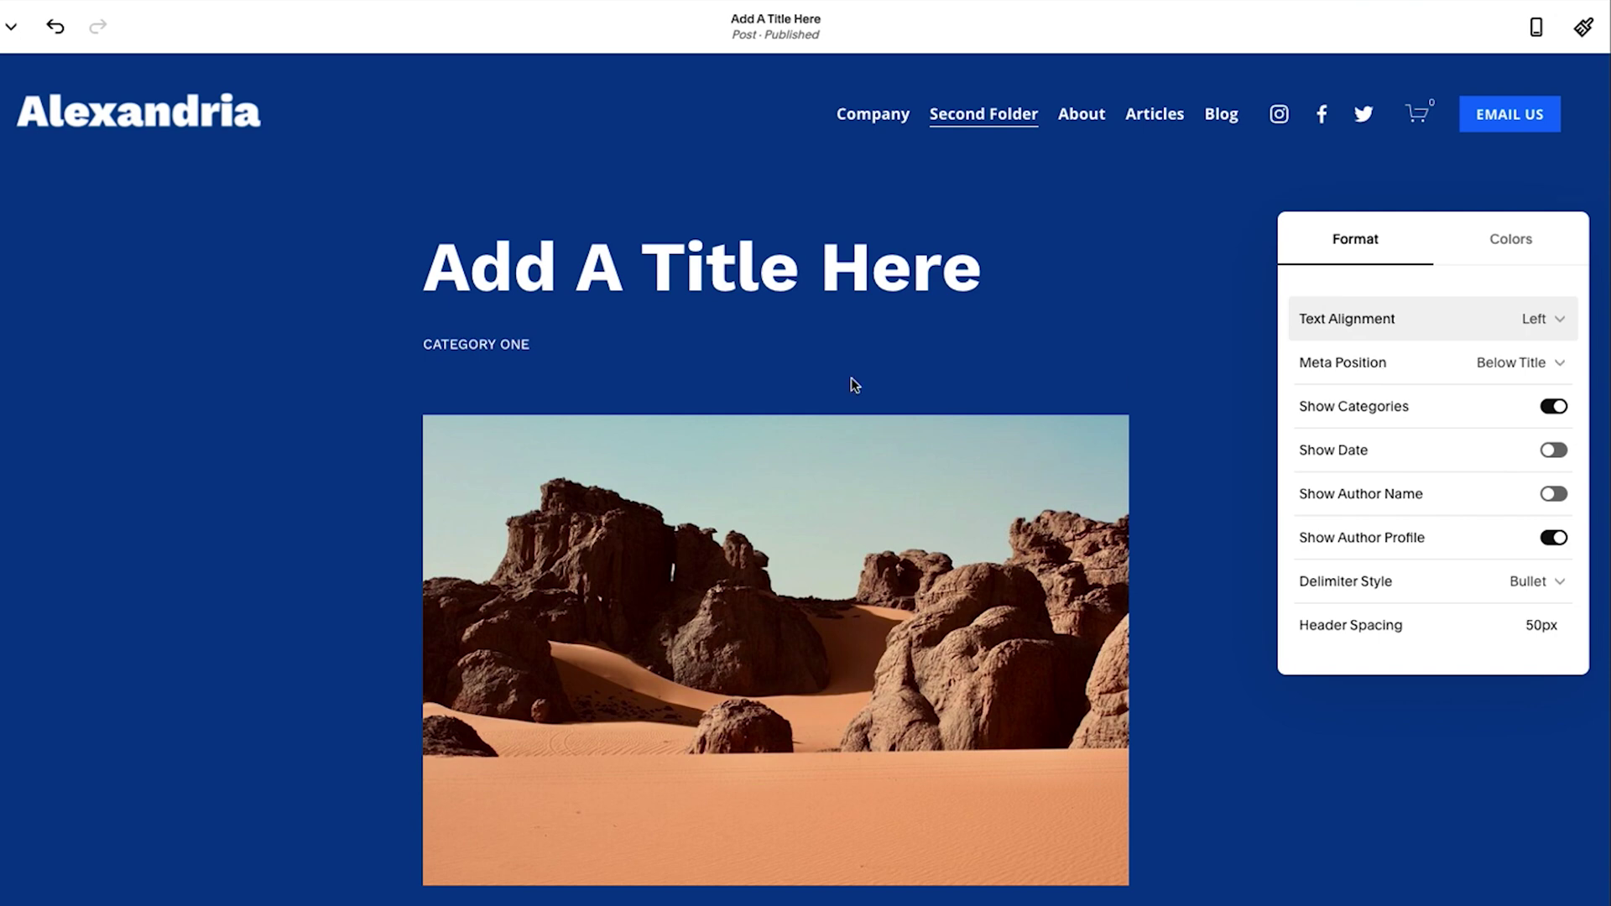
# Step: Set Meta Position to Above Title and switch off the date, author name and author profile
pyautogui.click(1468, 364)
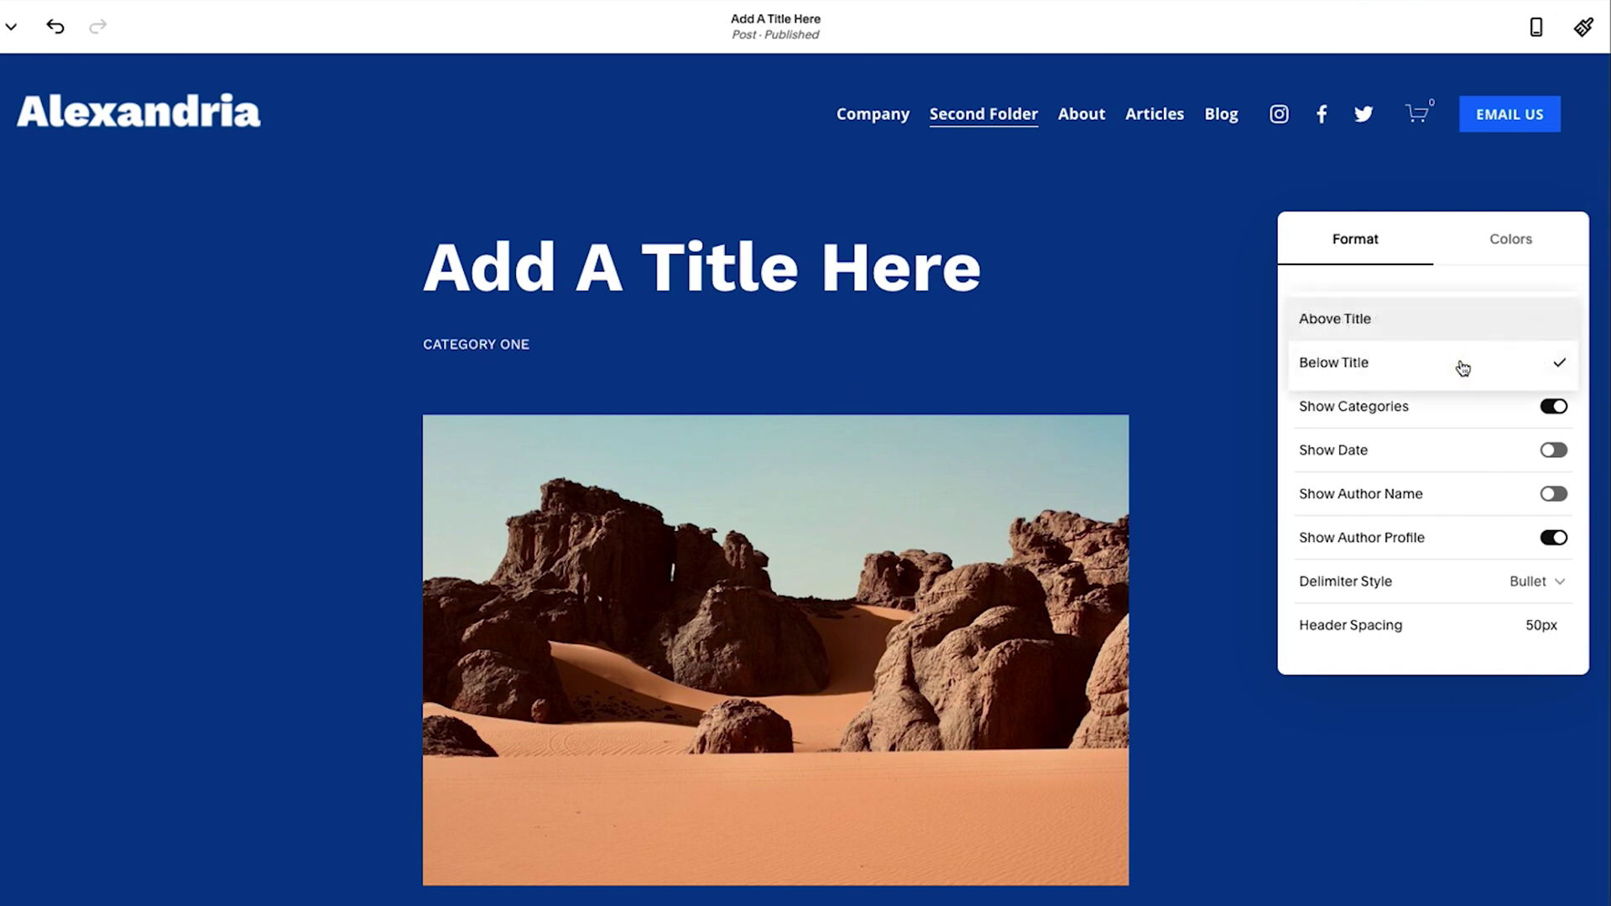
pyautogui.click(1414, 322)
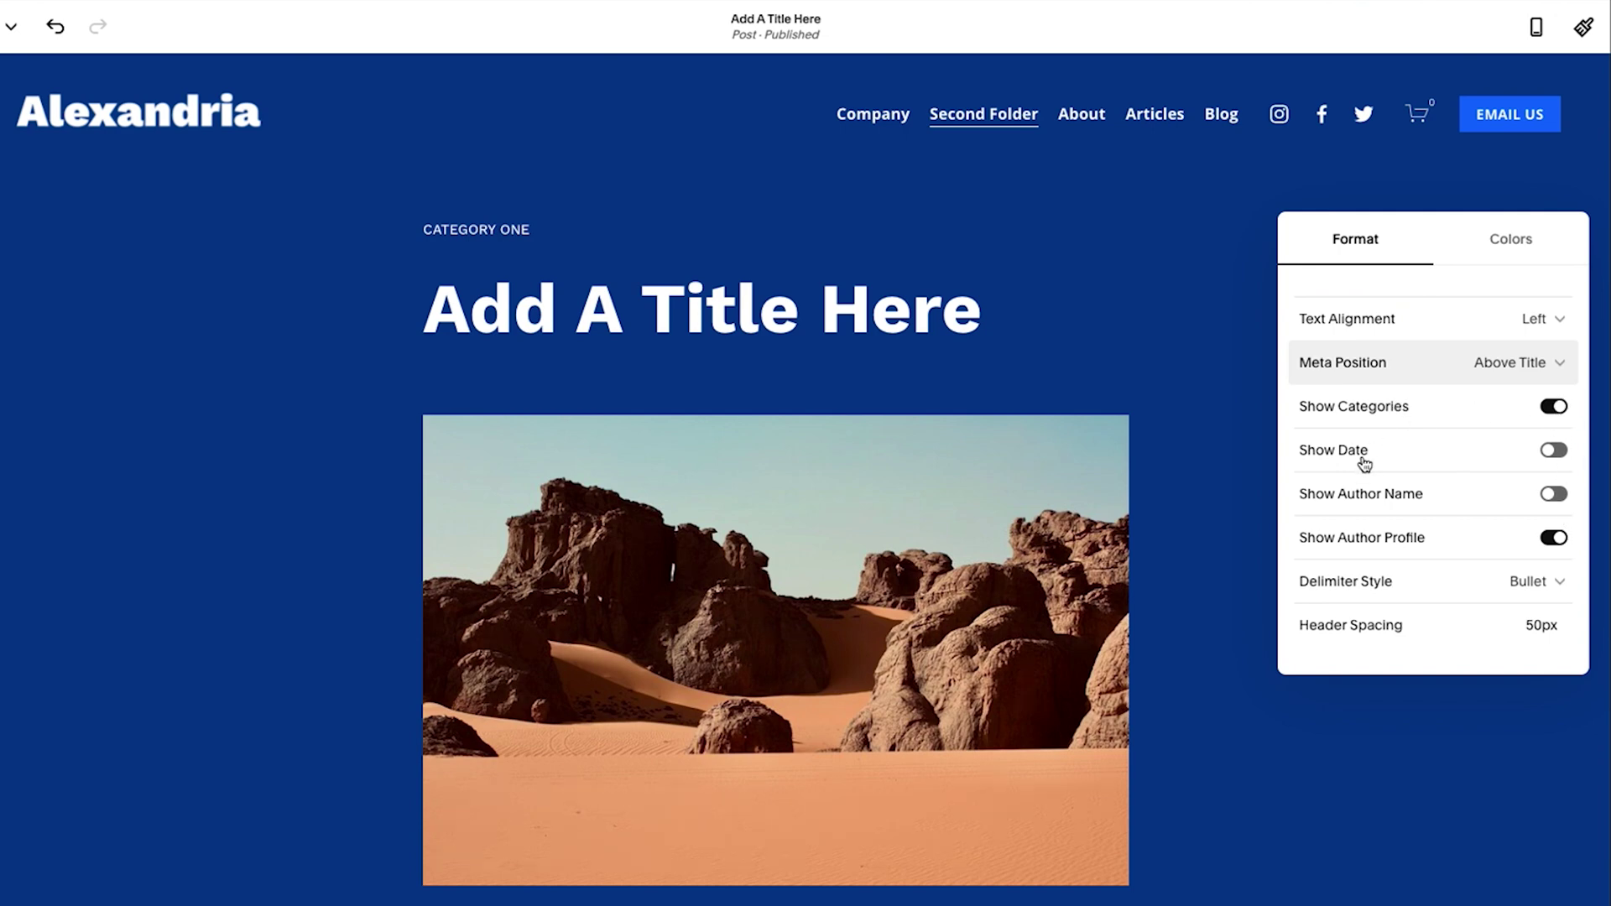
pyautogui.click(1554, 451)
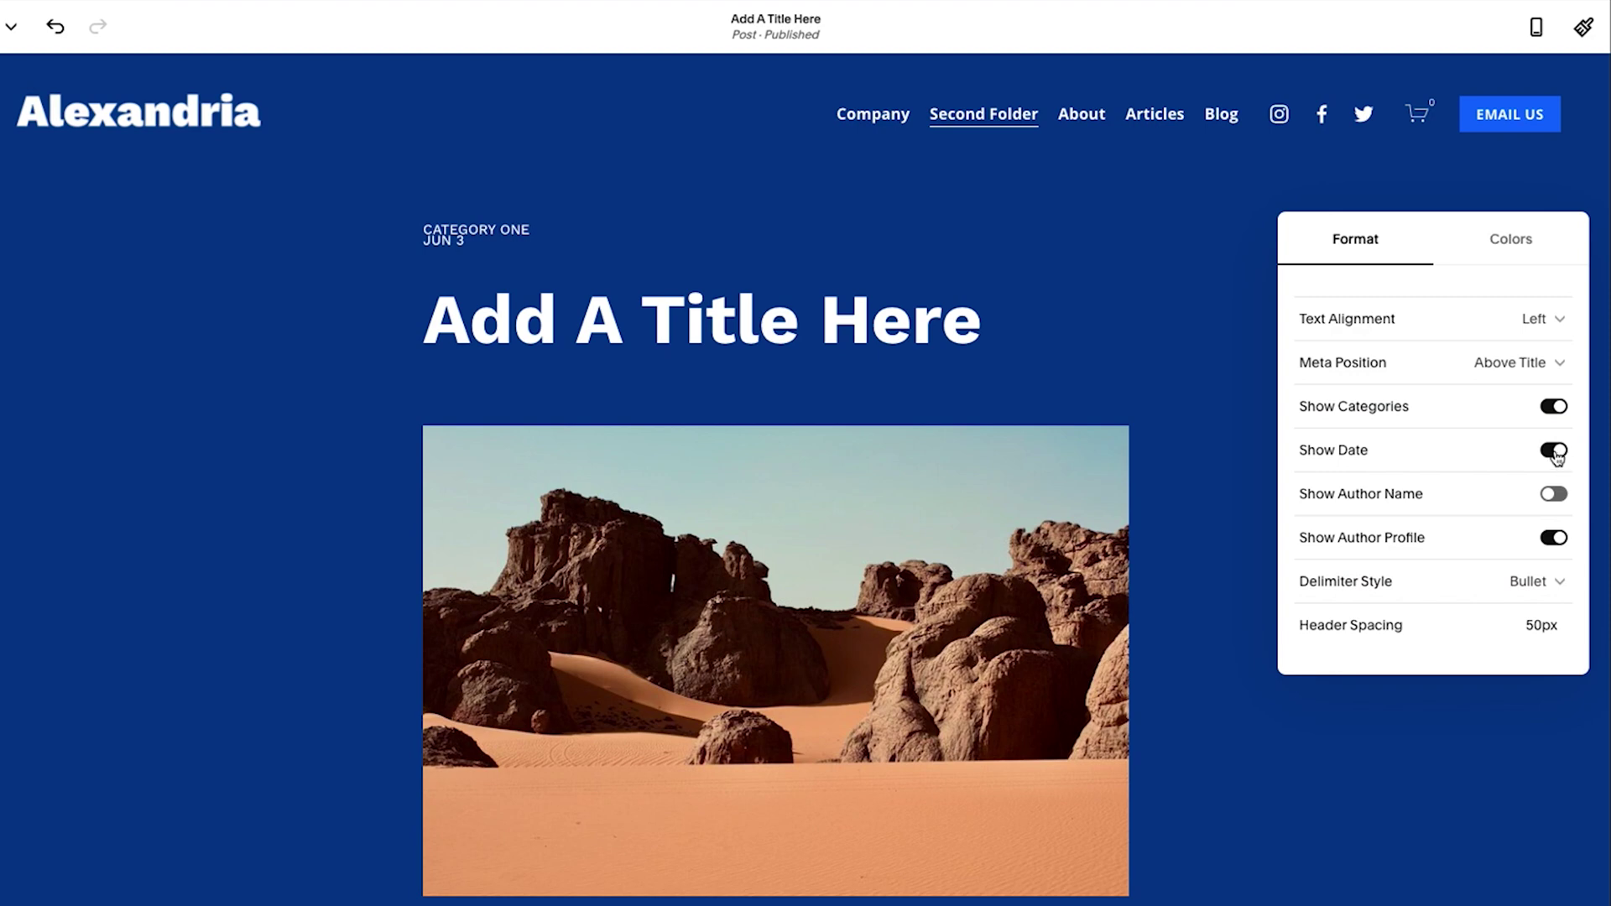
pyautogui.click(1555, 454)
pyautogui.click(1556, 496)
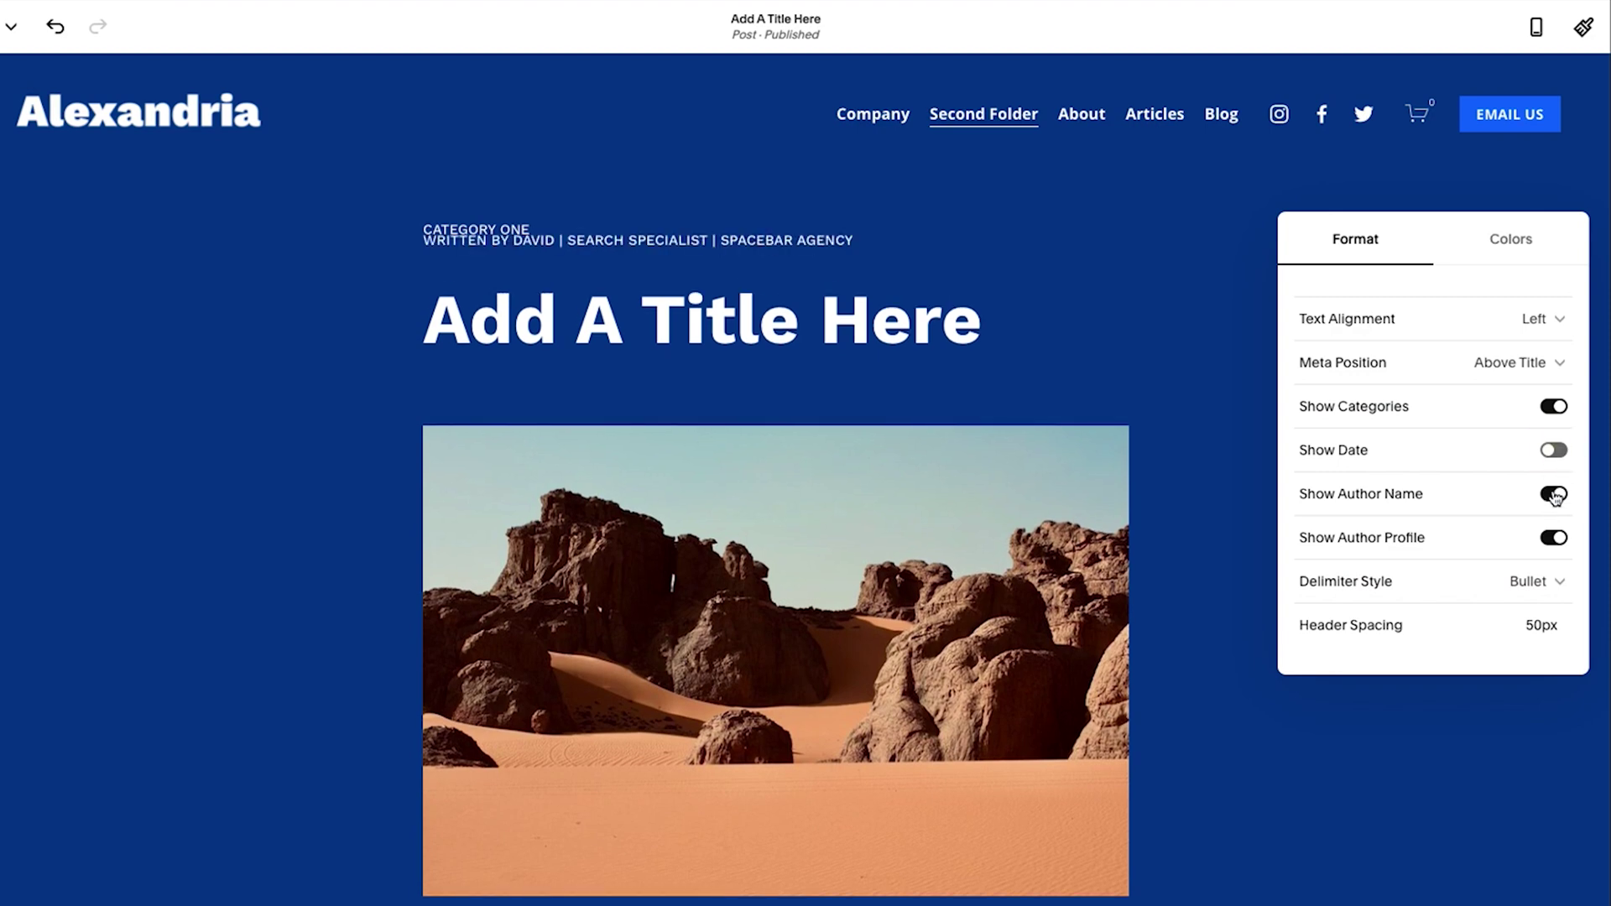
pyautogui.click(1553, 451)
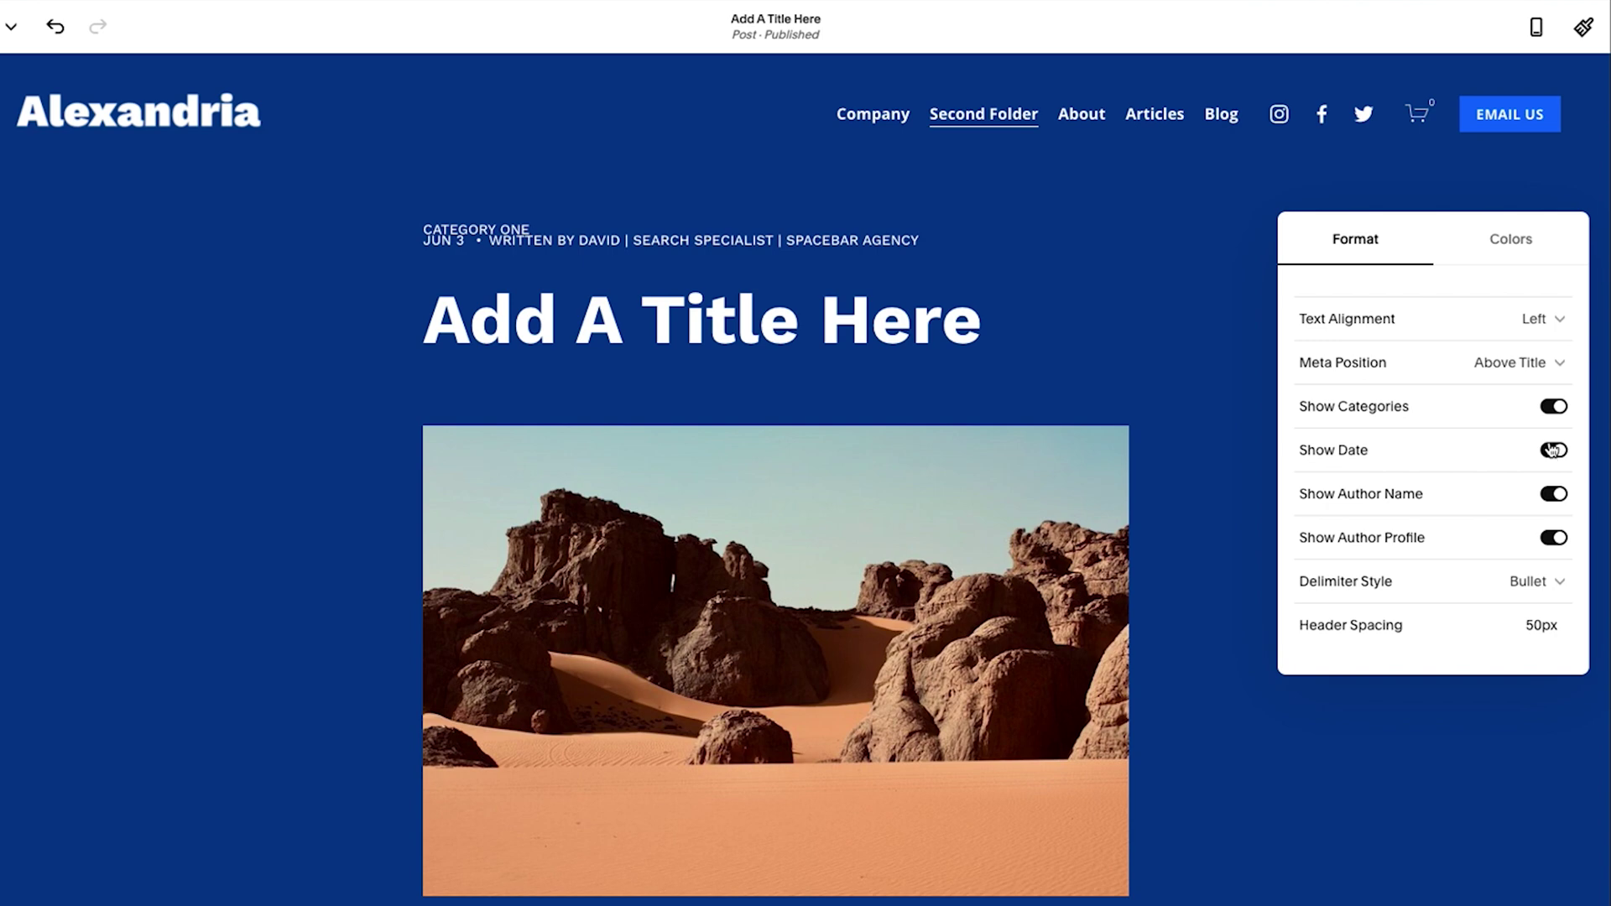
pyautogui.click(1553, 452)
pyautogui.click(1552, 497)
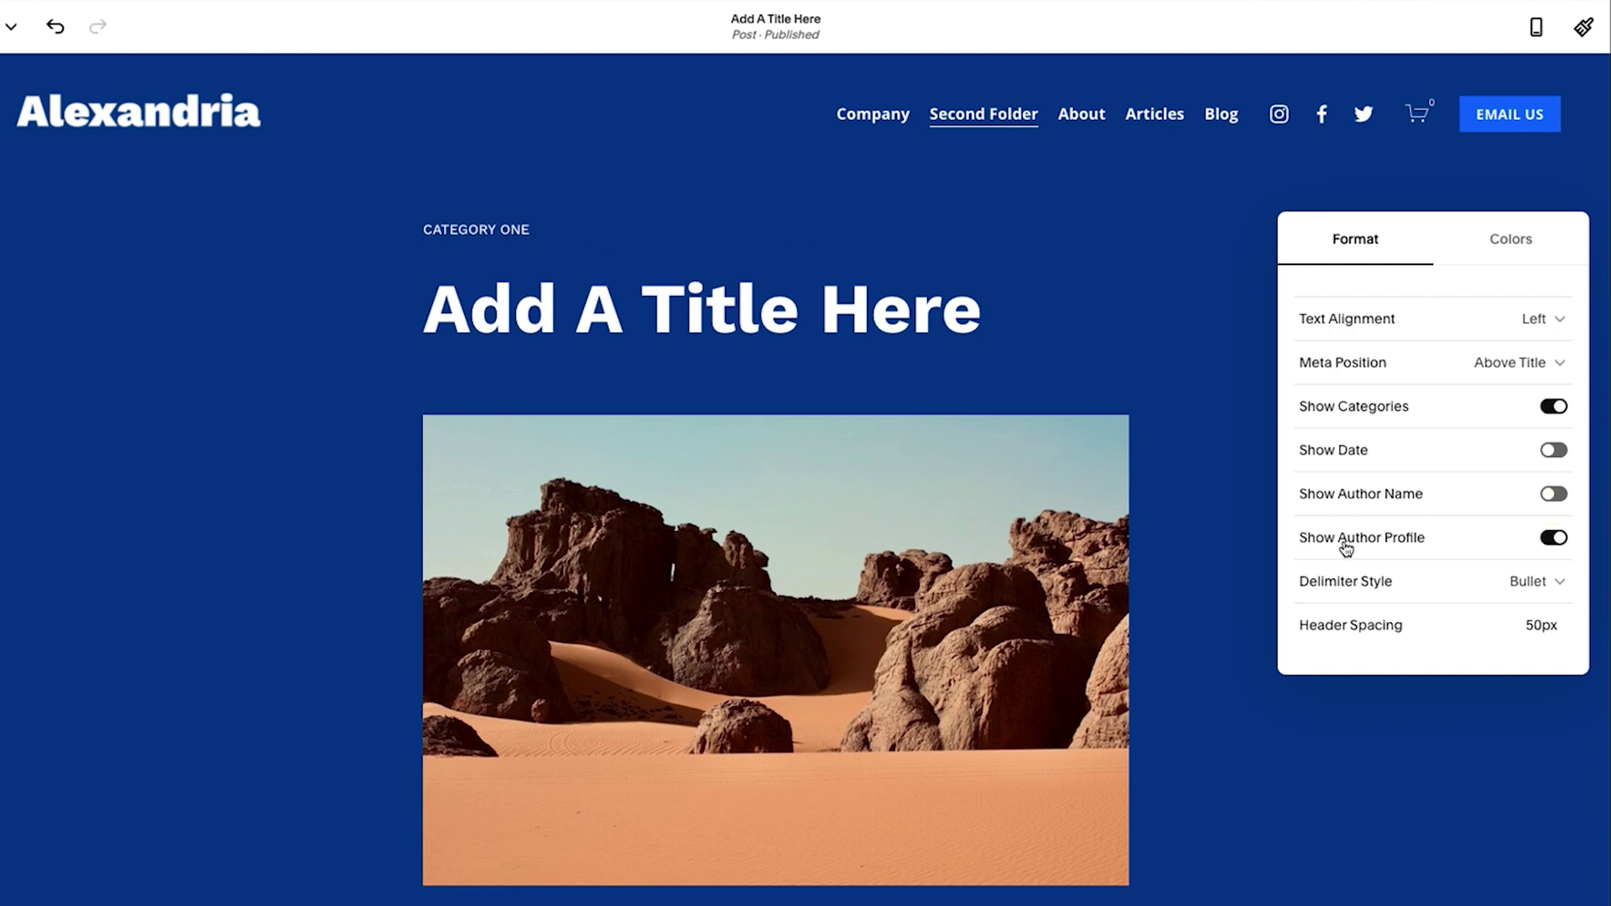
pyautogui.click(1552, 540)
# Step: Turn the author profile back on and keep the author bio below the tags
pyautogui.click(1553, 540)
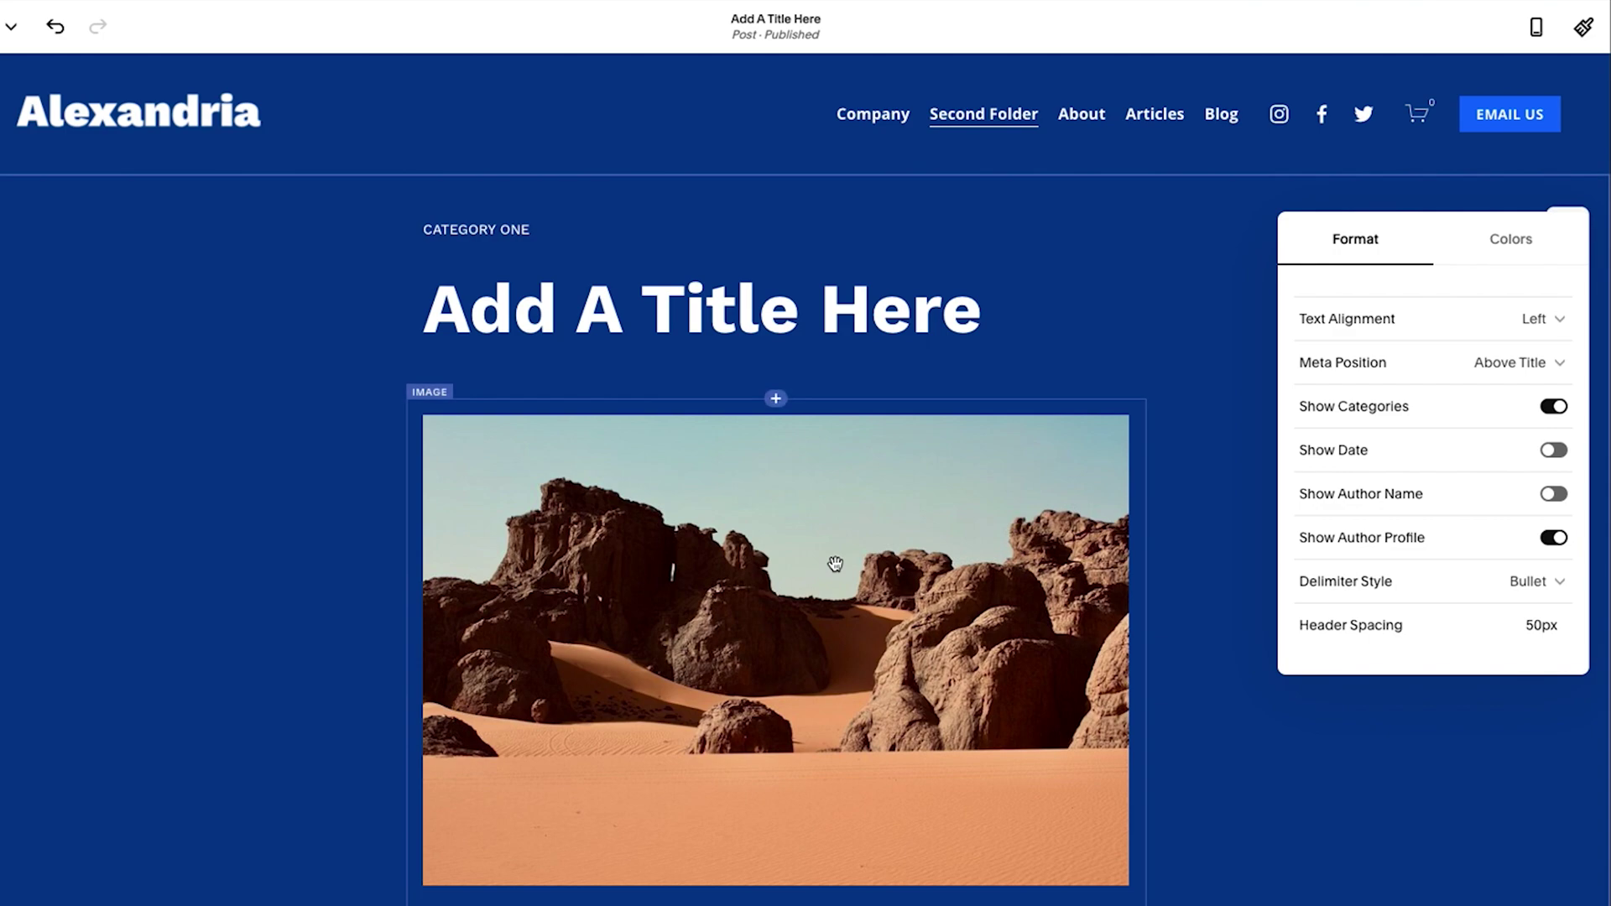
pyautogui.scroll(-10, 834, 562)
pyautogui.scroll(3, 834, 562)
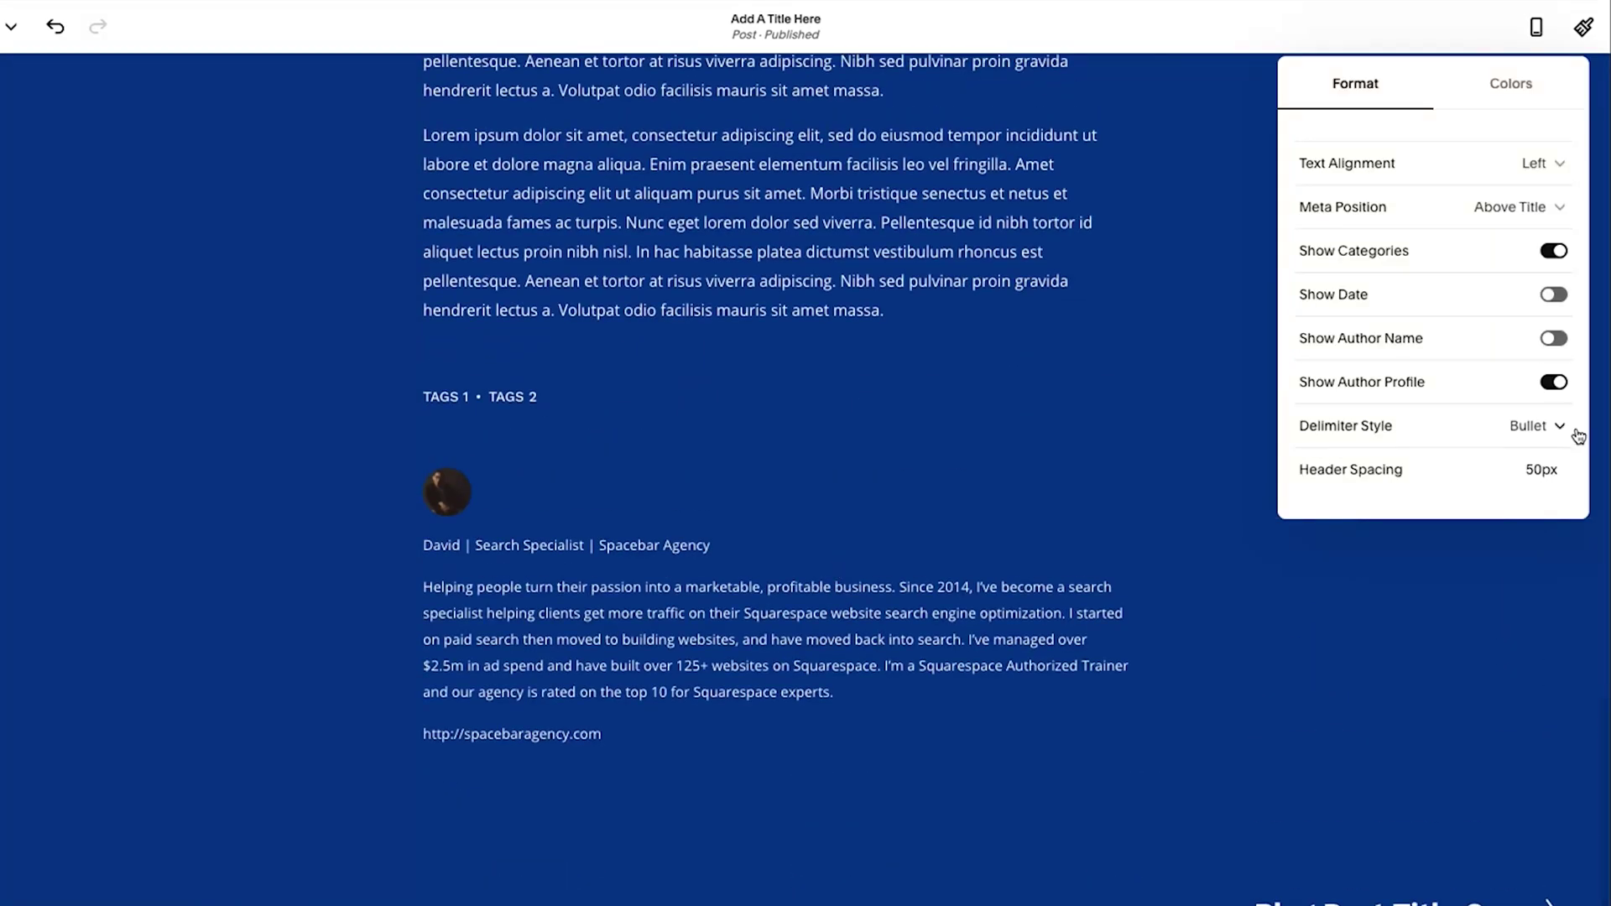
pyautogui.click(1554, 383)
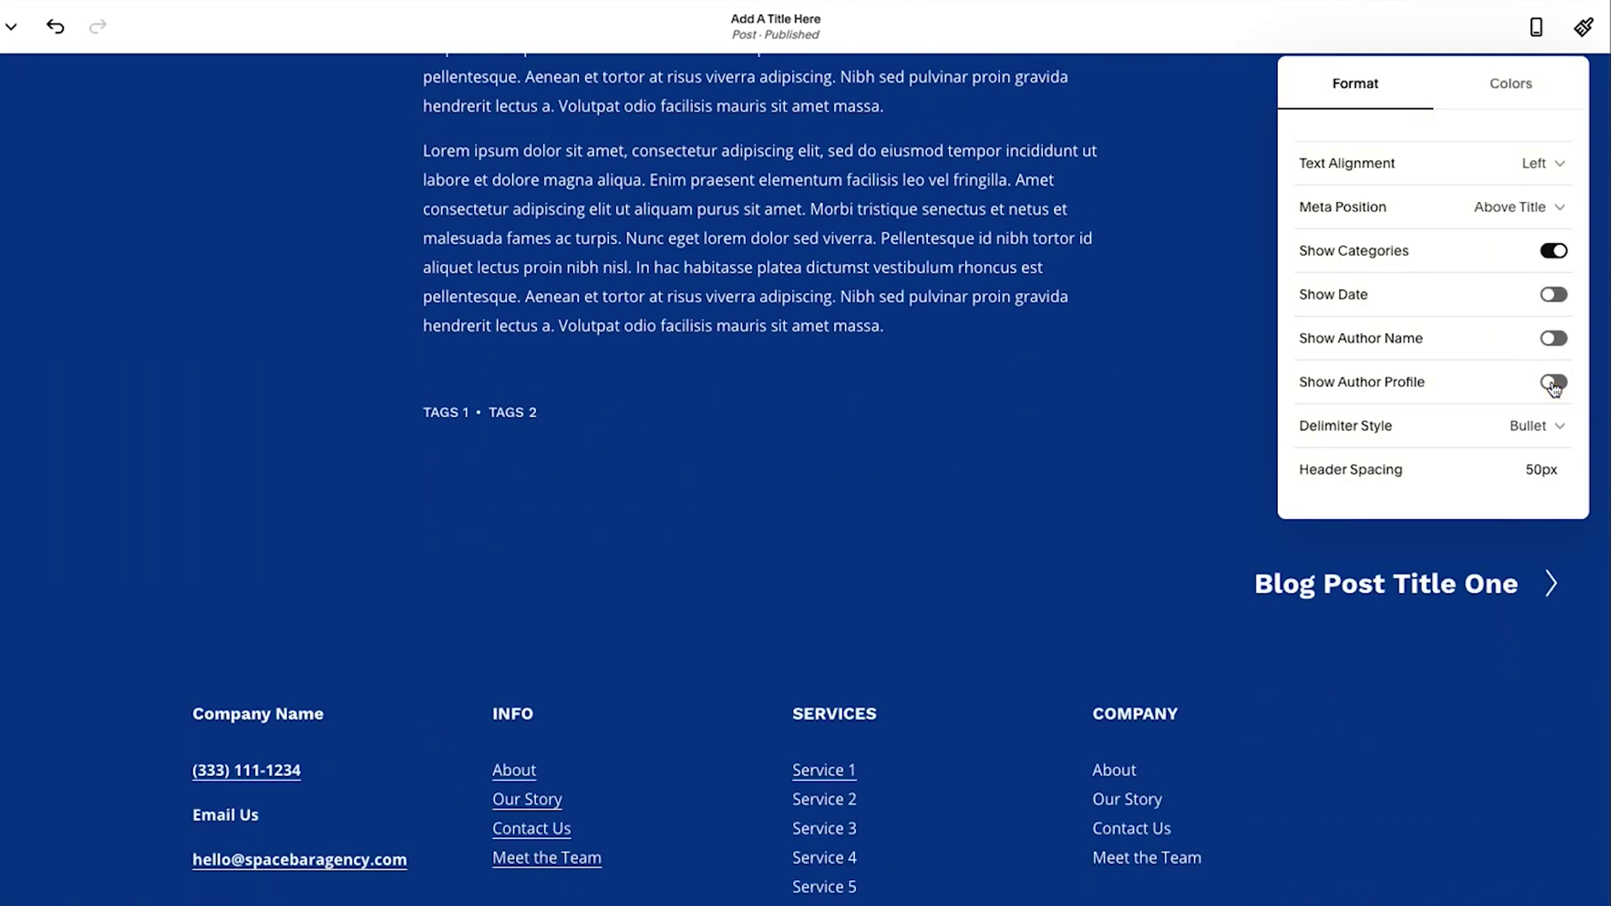
pyautogui.click(1554, 383)
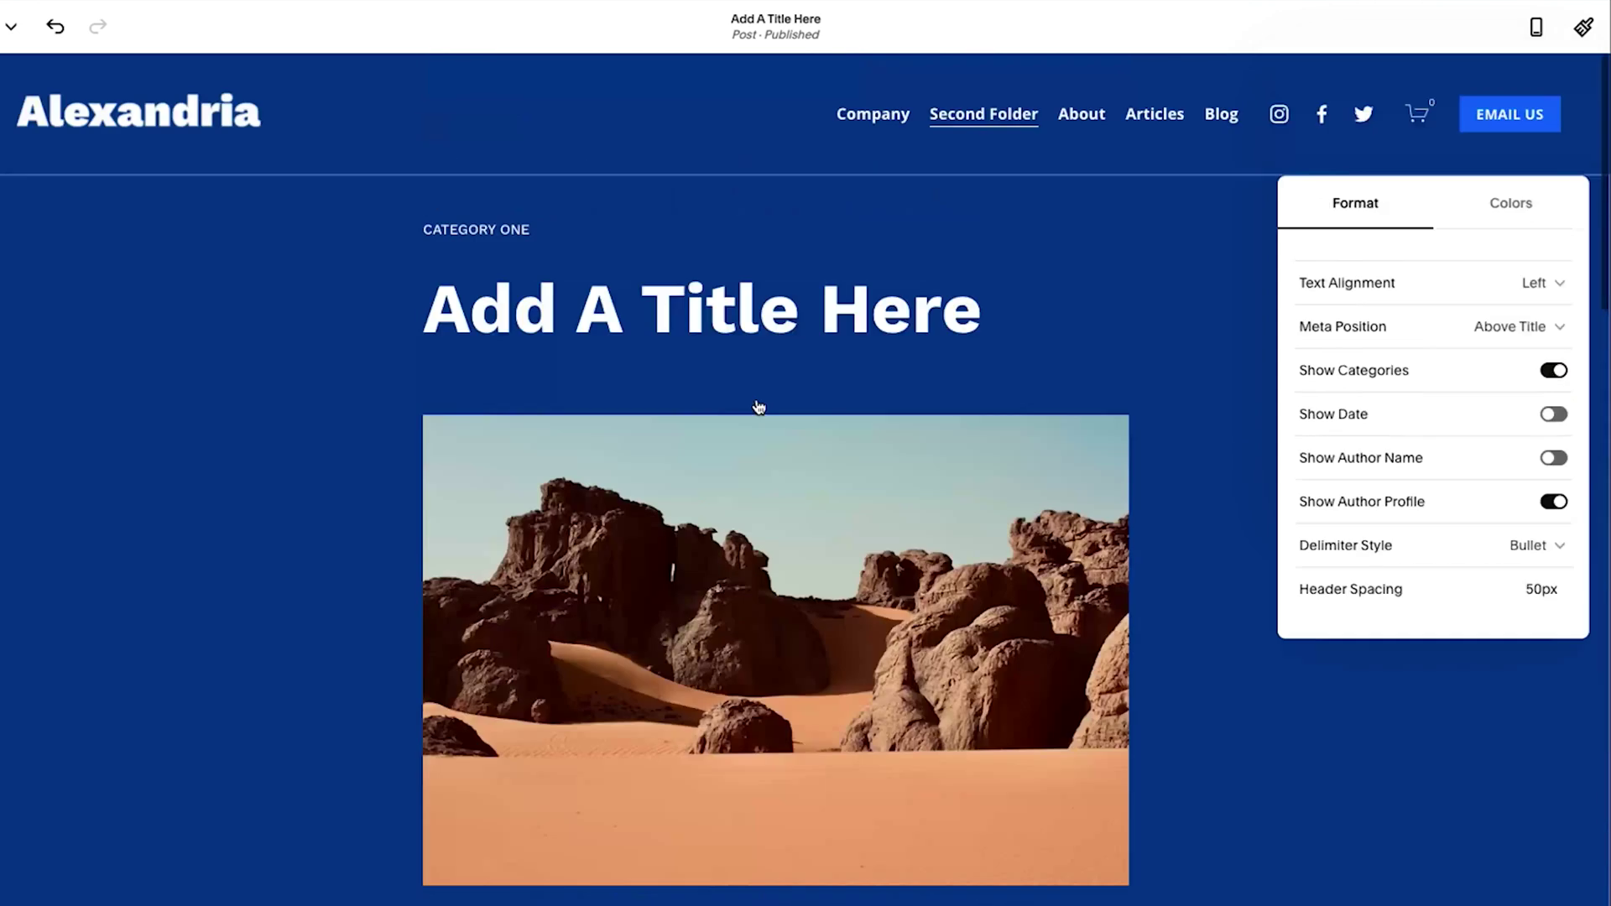
pyautogui.scroll(-1, 1323, 478)
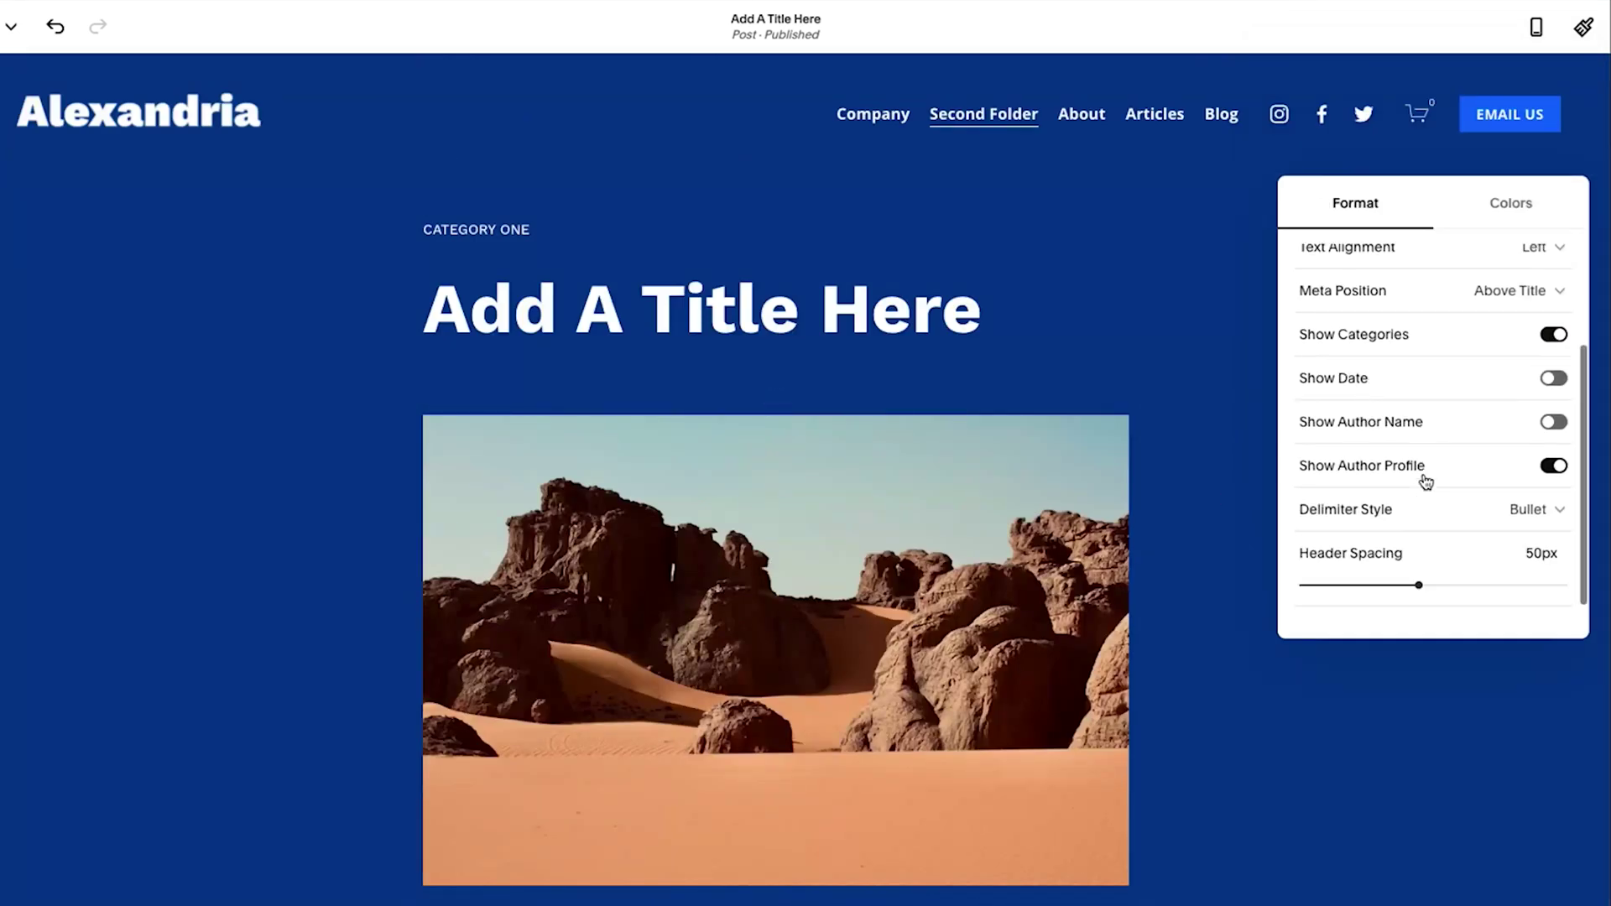
# Step: Toggle Show Date and Show Author Name, leaving the author name line shown
pyautogui.click(1553, 381)
pyautogui.click(1555, 382)
pyautogui.click(1555, 382)
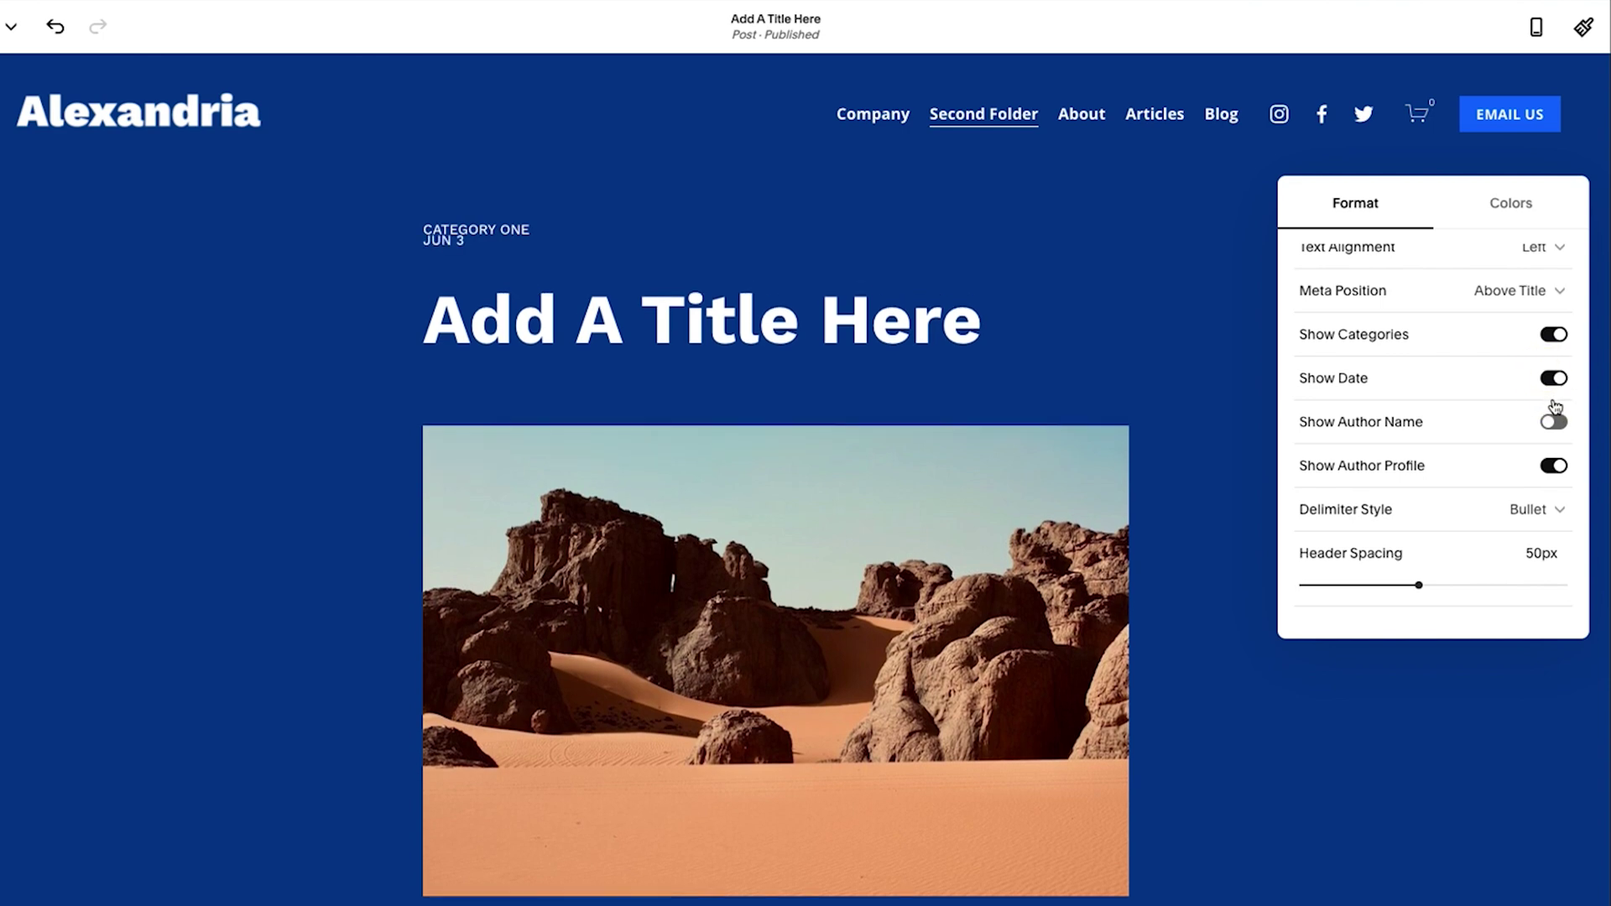
pyautogui.click(1553, 379)
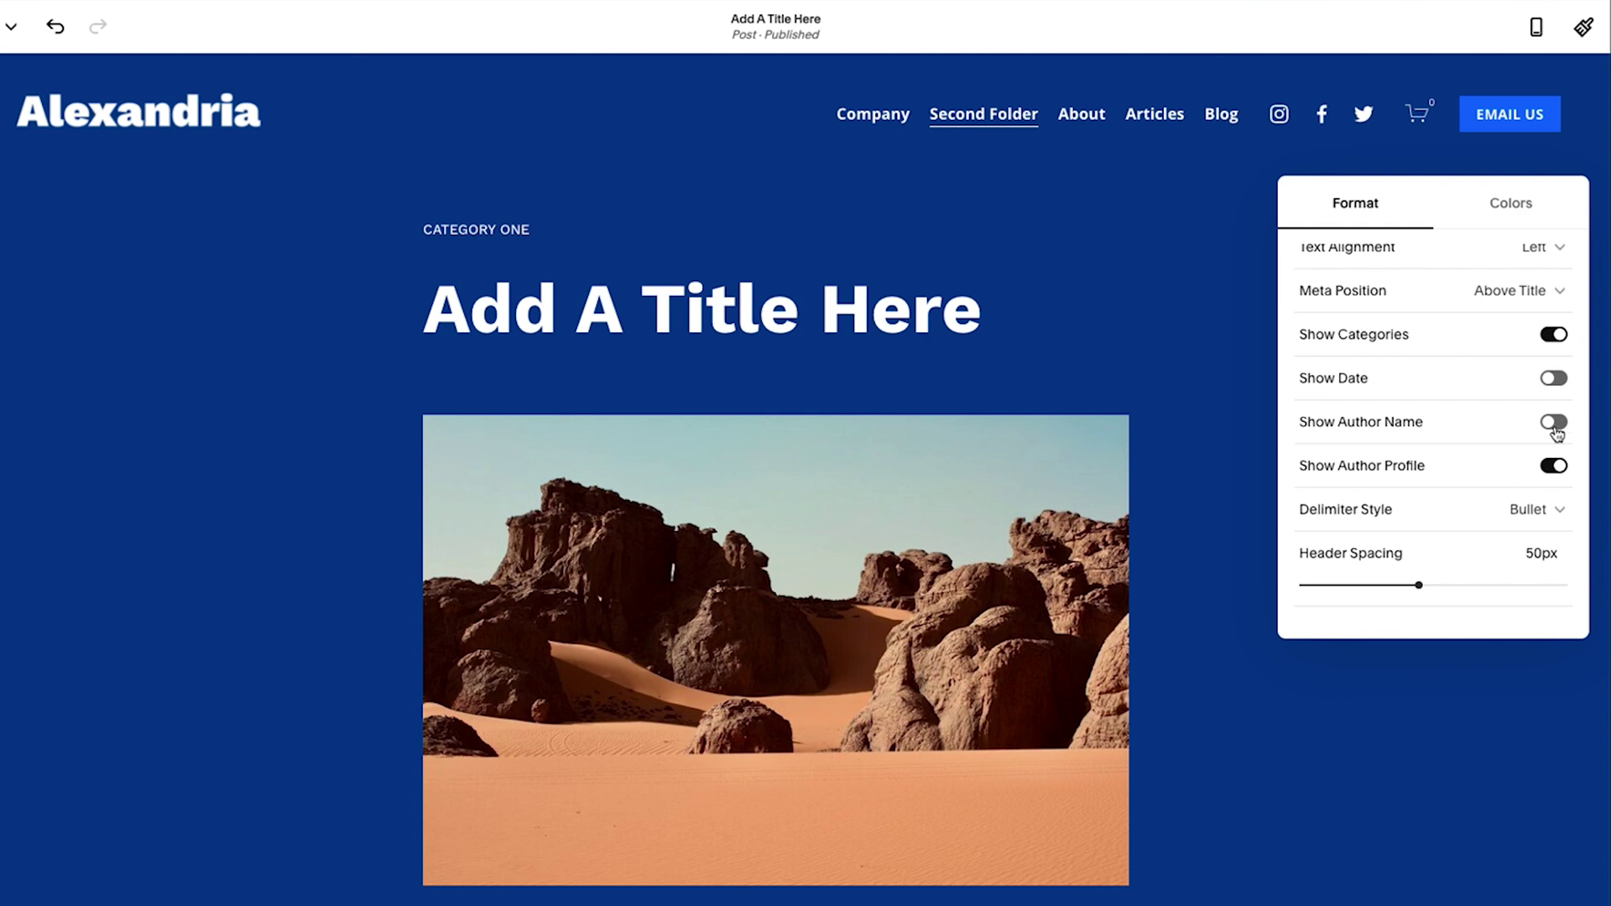
pyautogui.click(1554, 423)
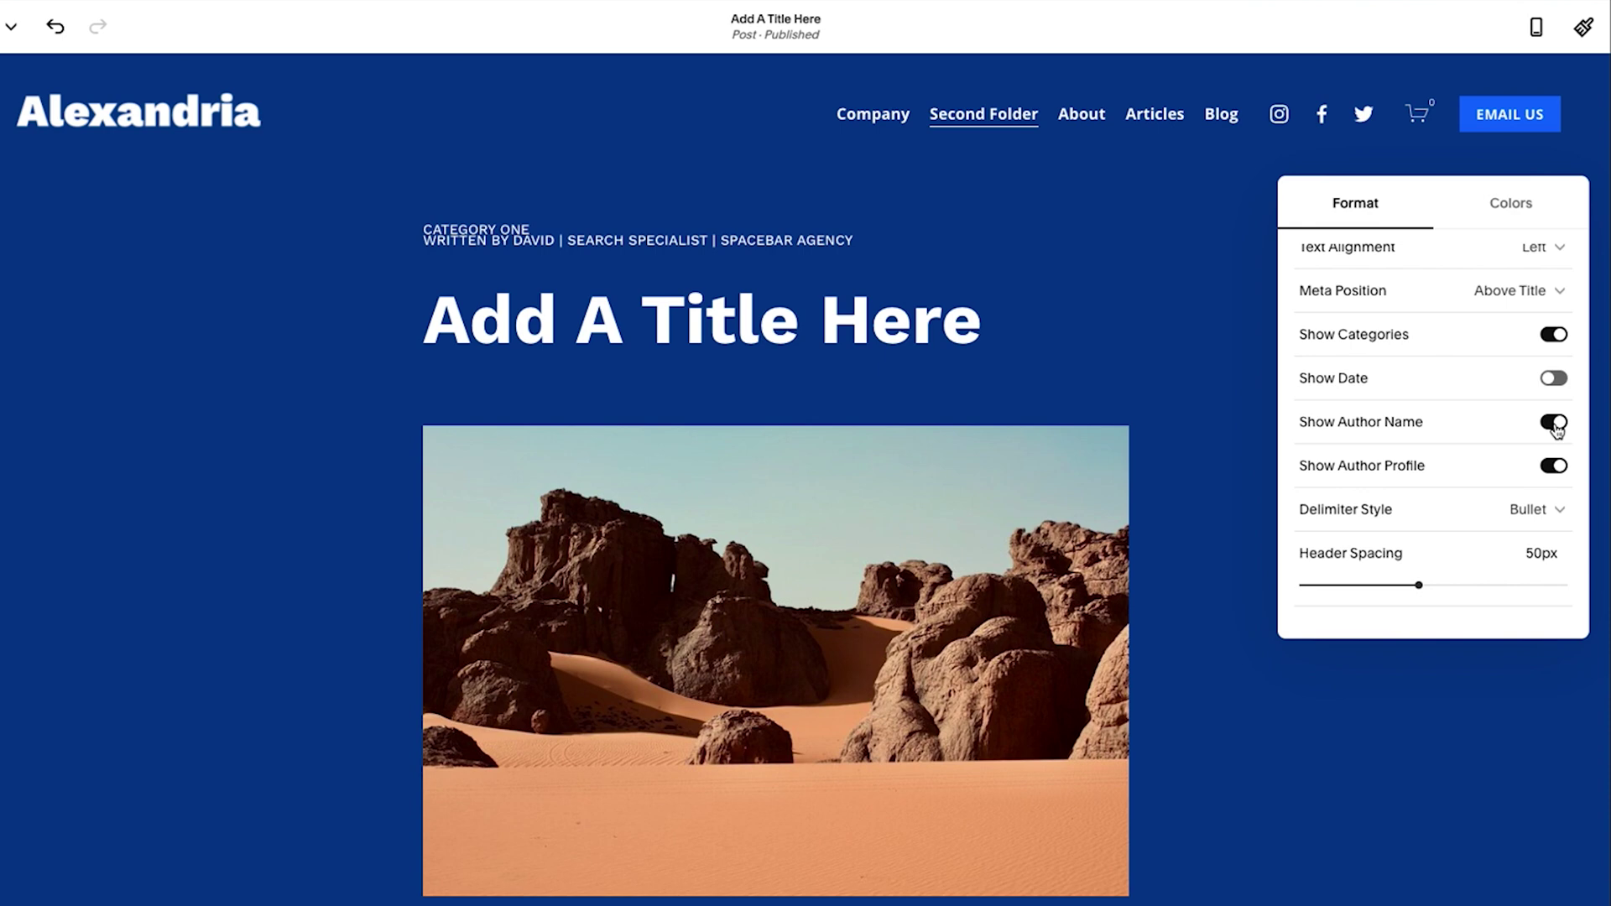
pyautogui.click(1557, 427)
pyautogui.click(1557, 427)
# Step: Show the date and set the delimiter style to Bullet after trying Pipe and Dash
pyautogui.click(1419, 513)
pyautogui.click(1417, 558)
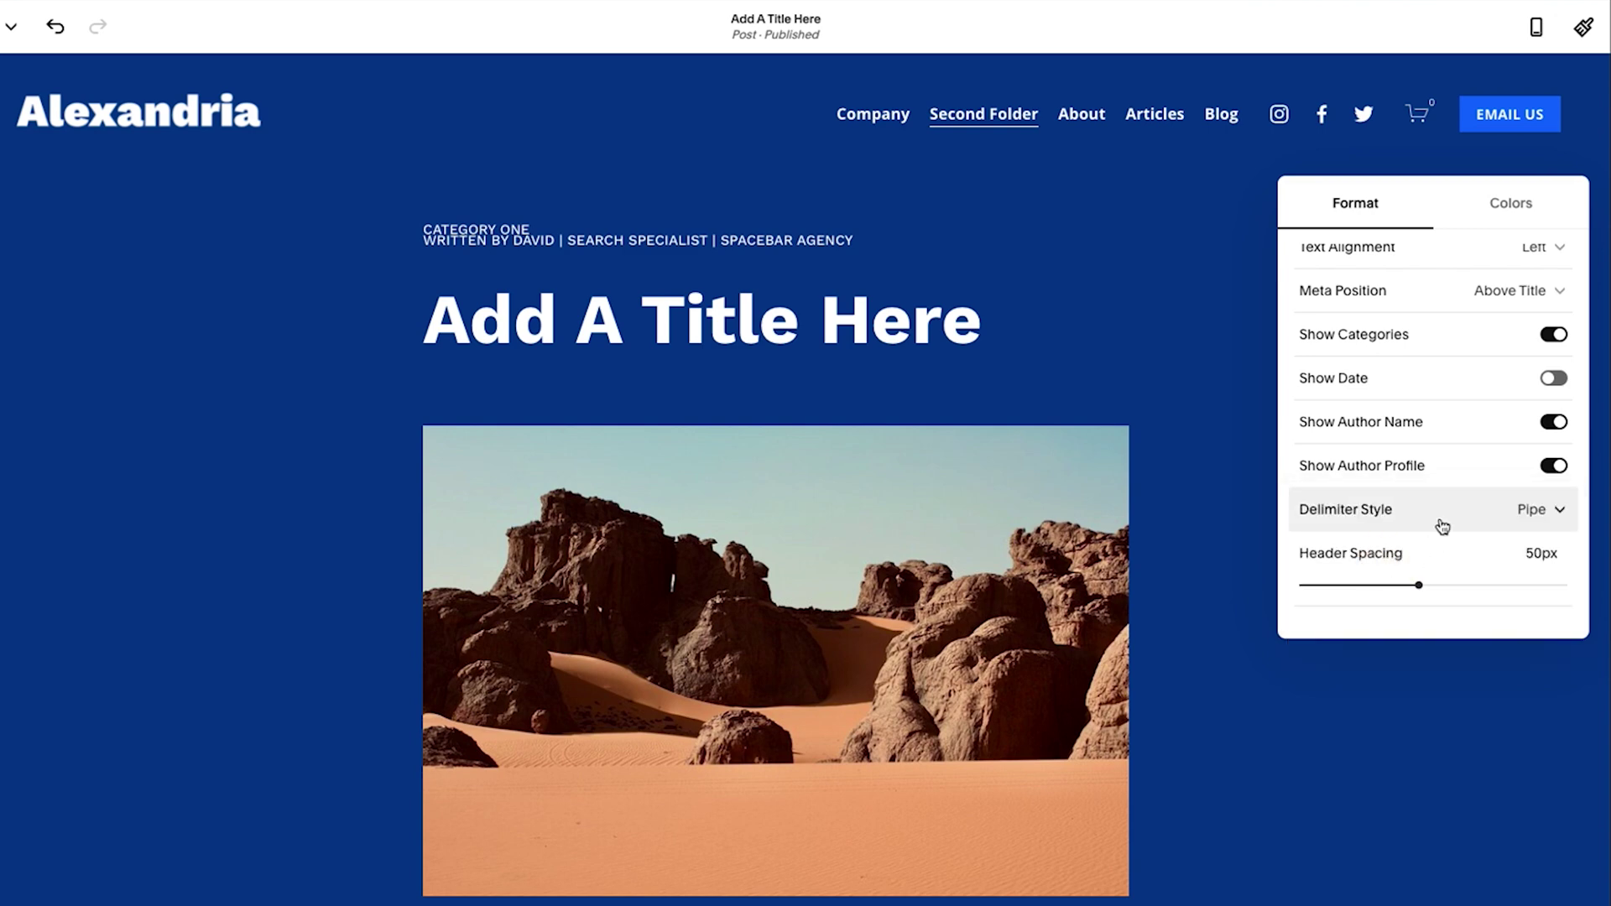
pyautogui.click(1441, 522)
pyautogui.click(1421, 563)
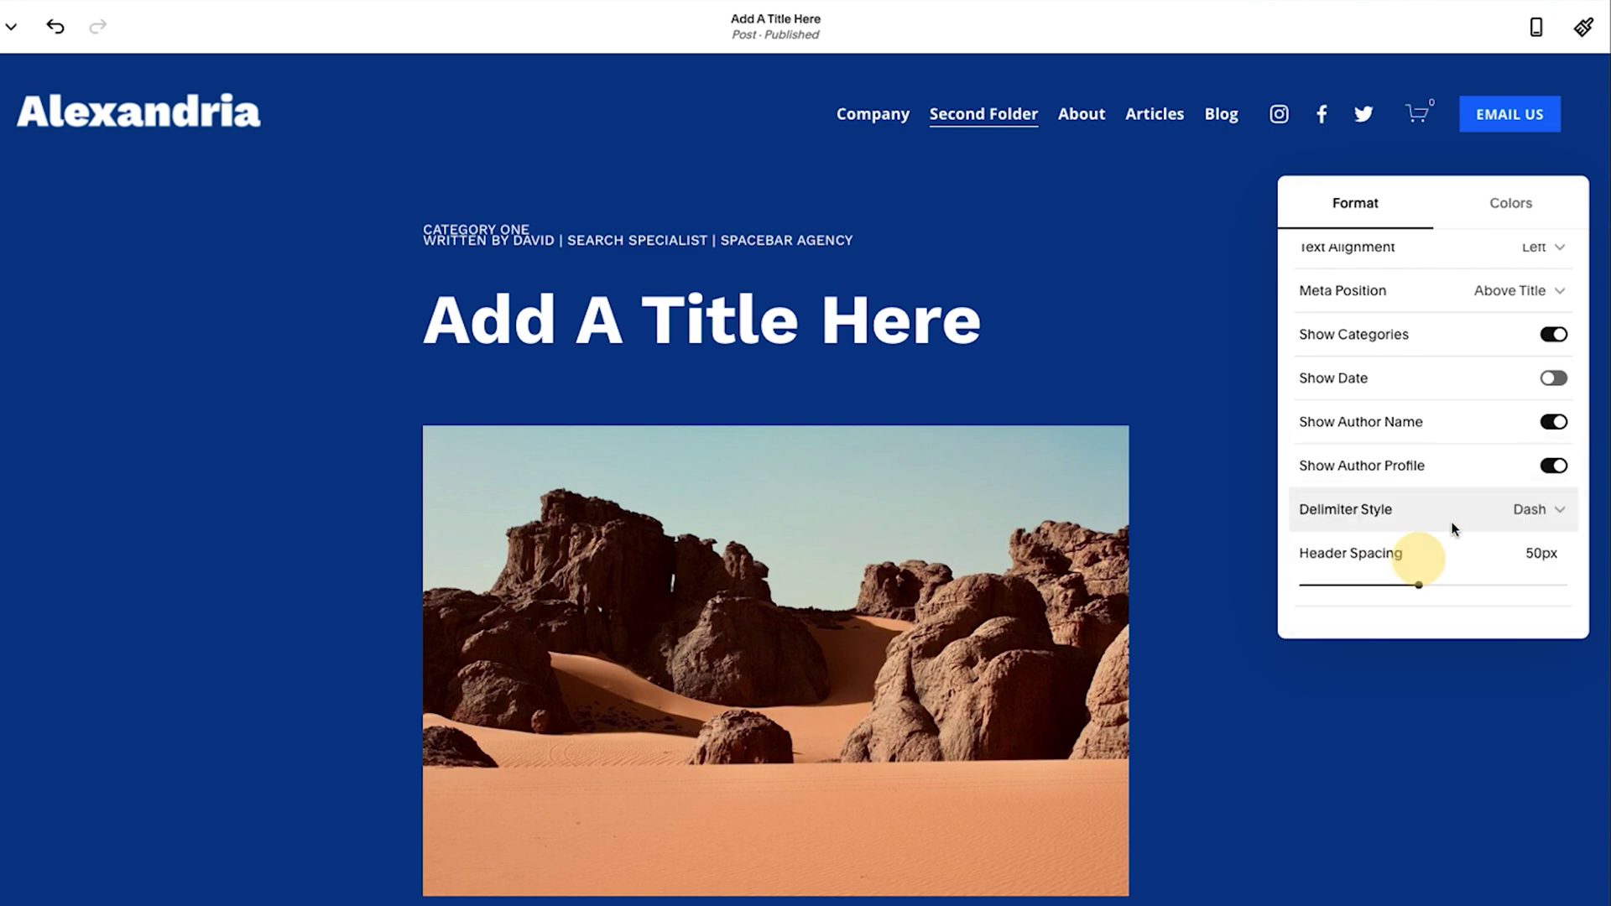
pyautogui.click(1551, 388)
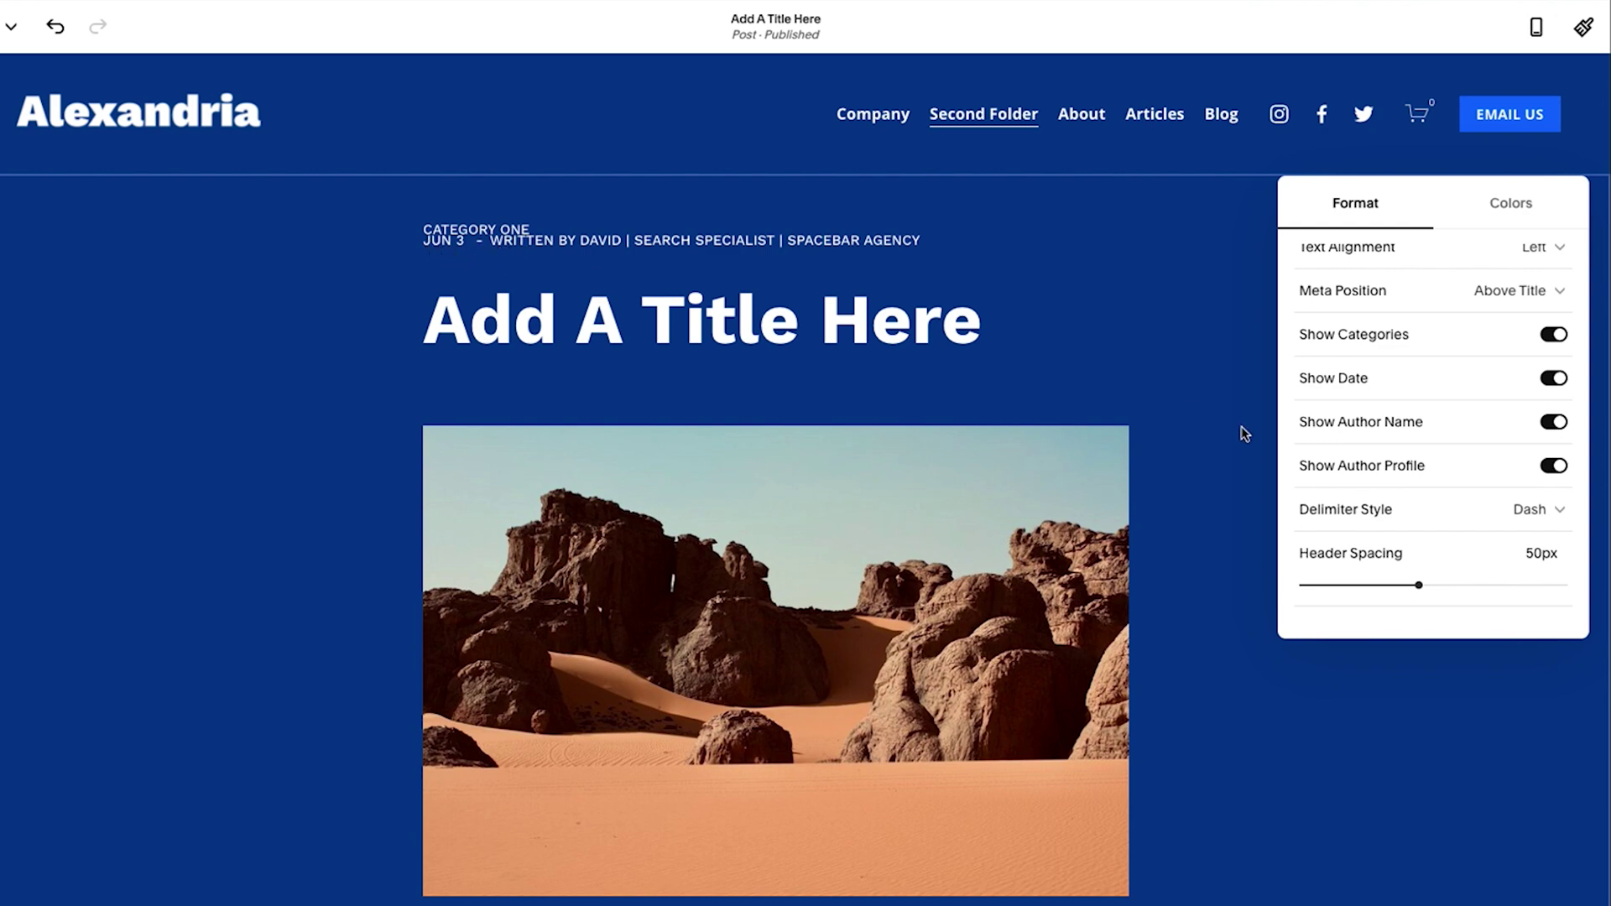
pyautogui.click(1371, 520)
pyautogui.click(1361, 473)
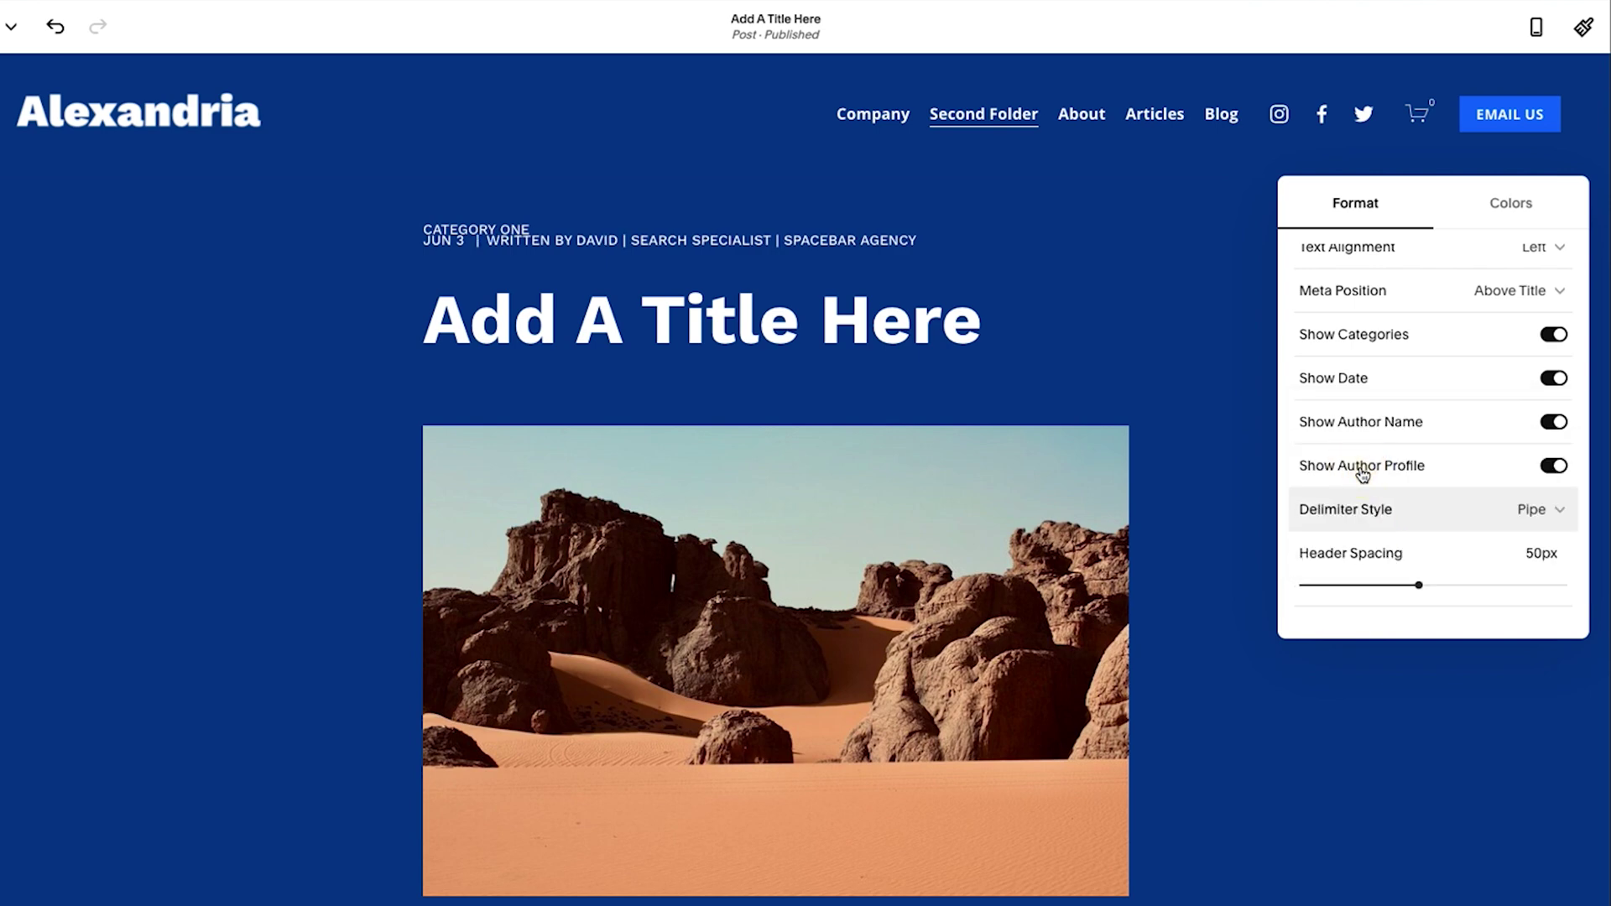
pyautogui.click(1367, 504)
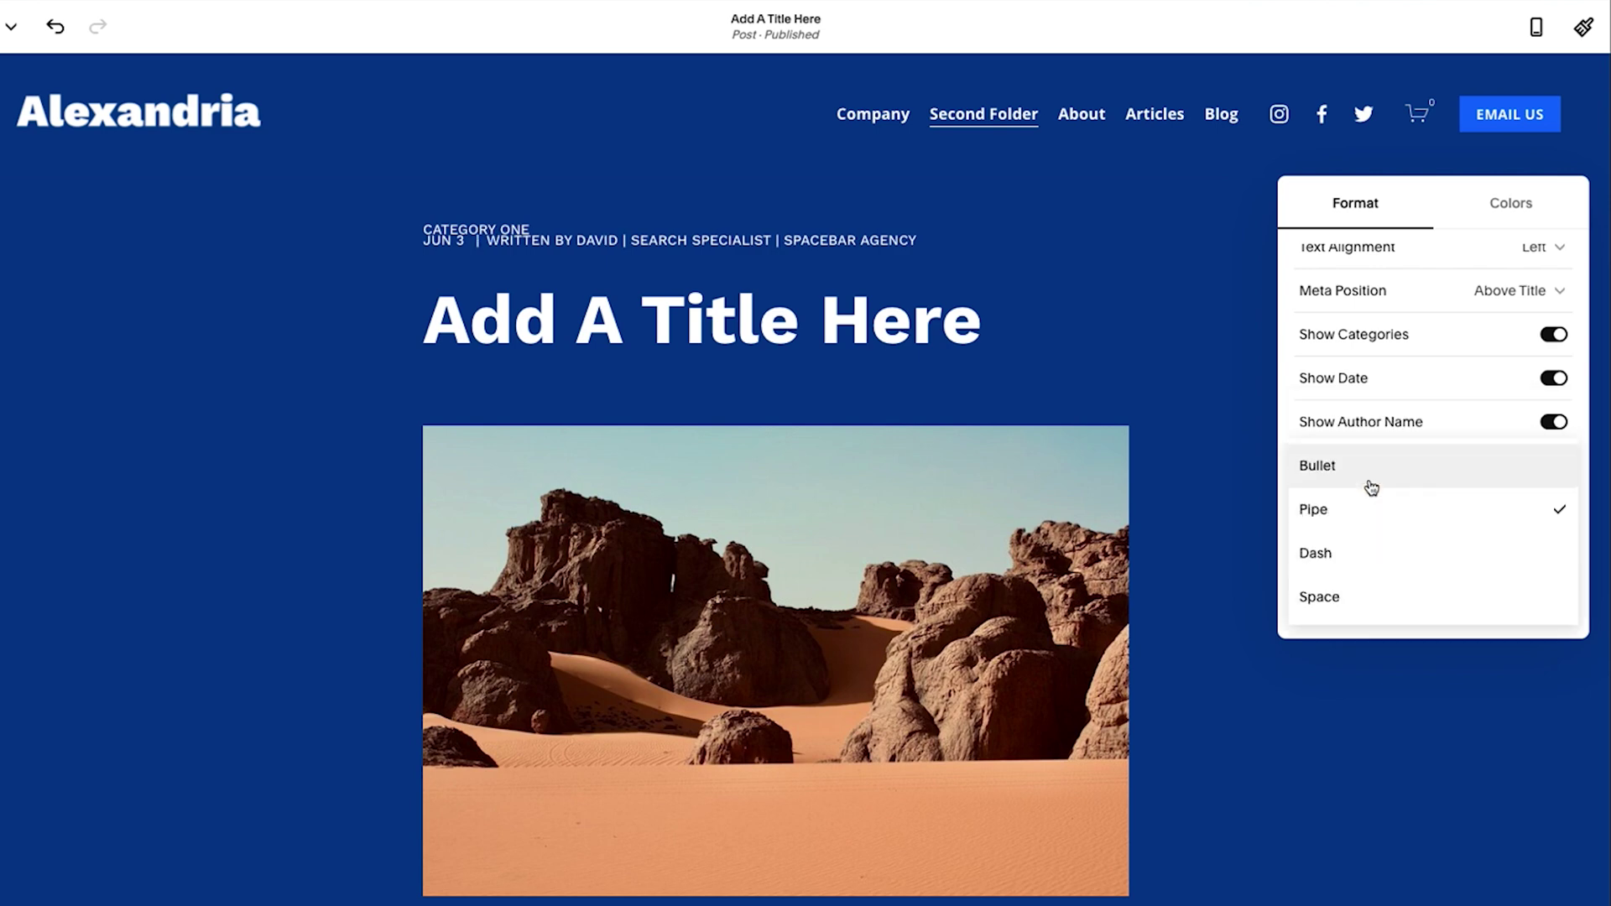
pyautogui.click(1370, 482)
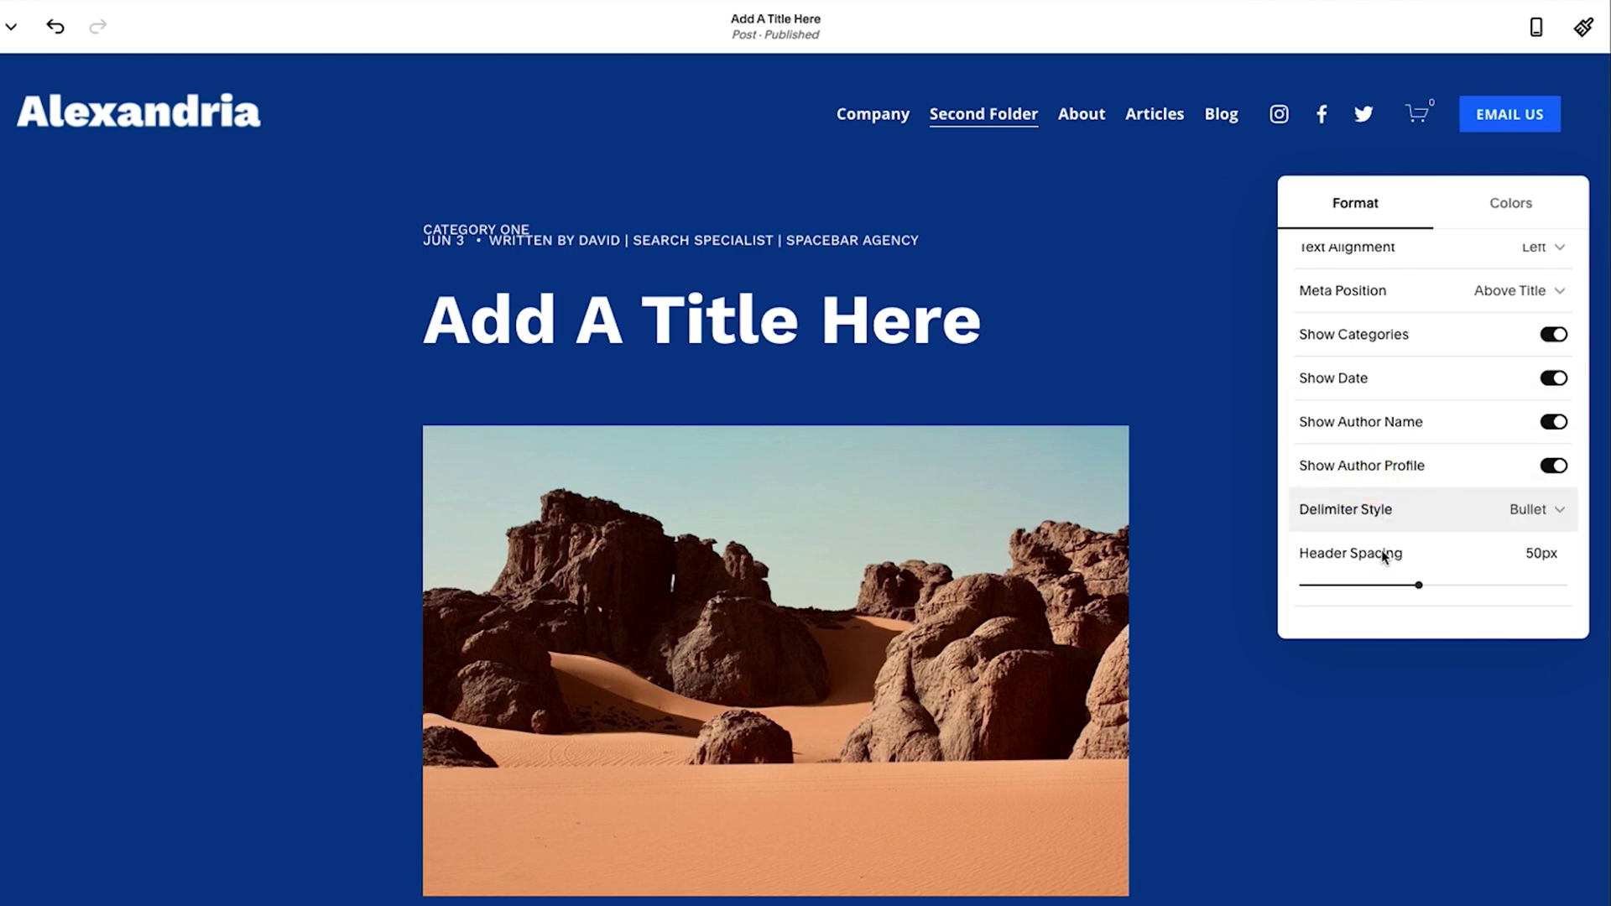
# Step: Shrink the header spacing to 20px and bring up the Done options
pyautogui.moveTo(1418, 585); pyautogui.dragTo(1331, 585)
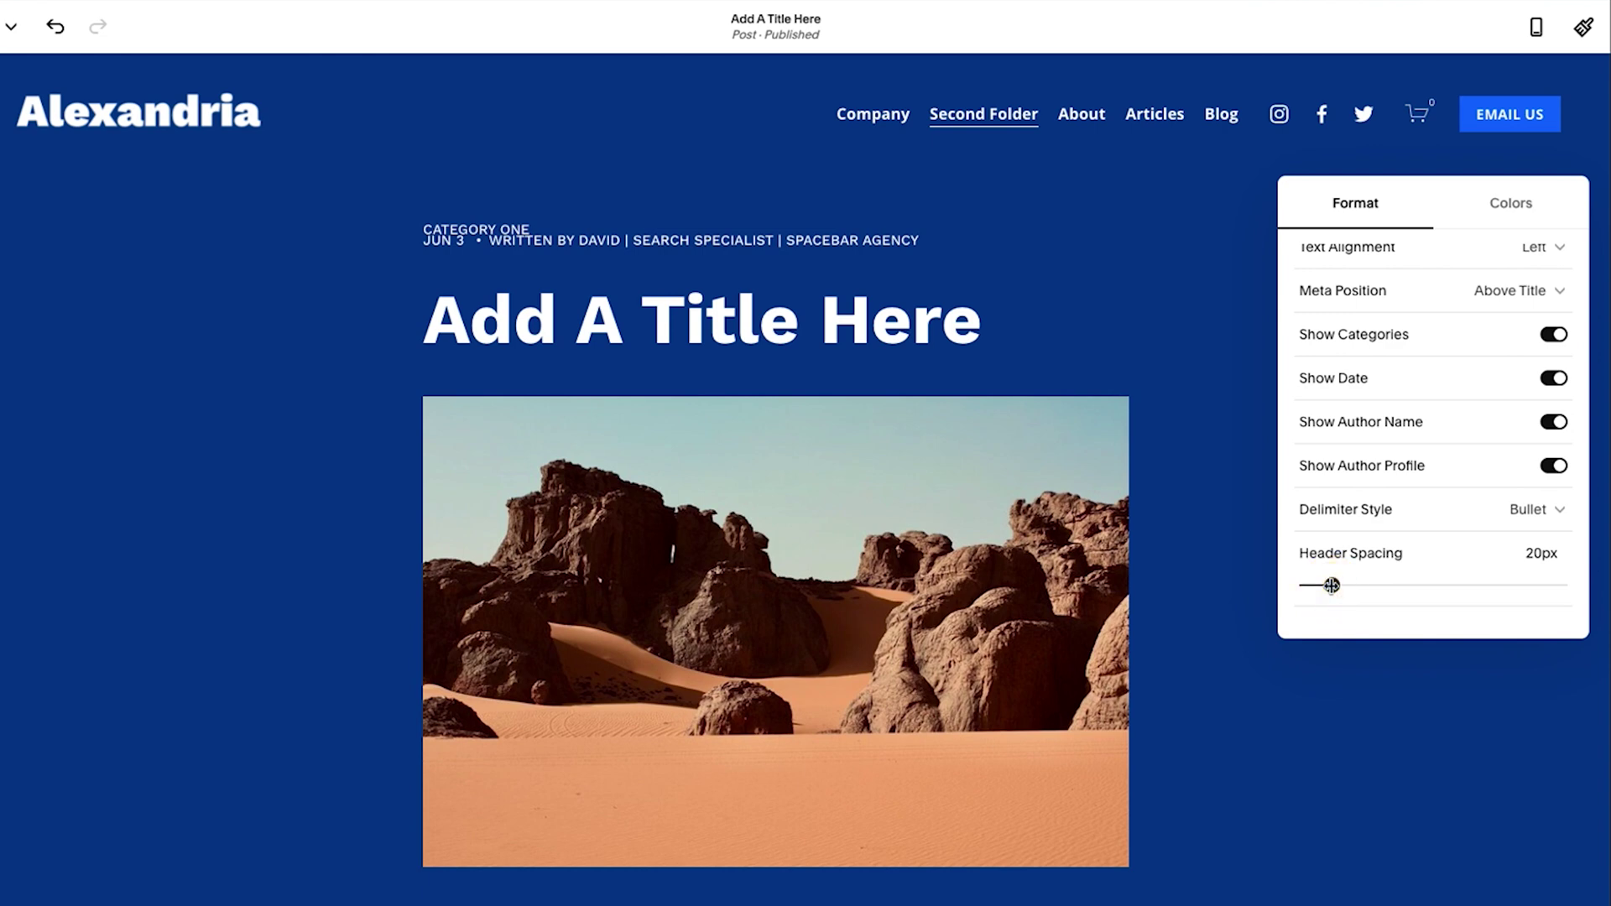
pyautogui.scroll(2, 1441, 493)
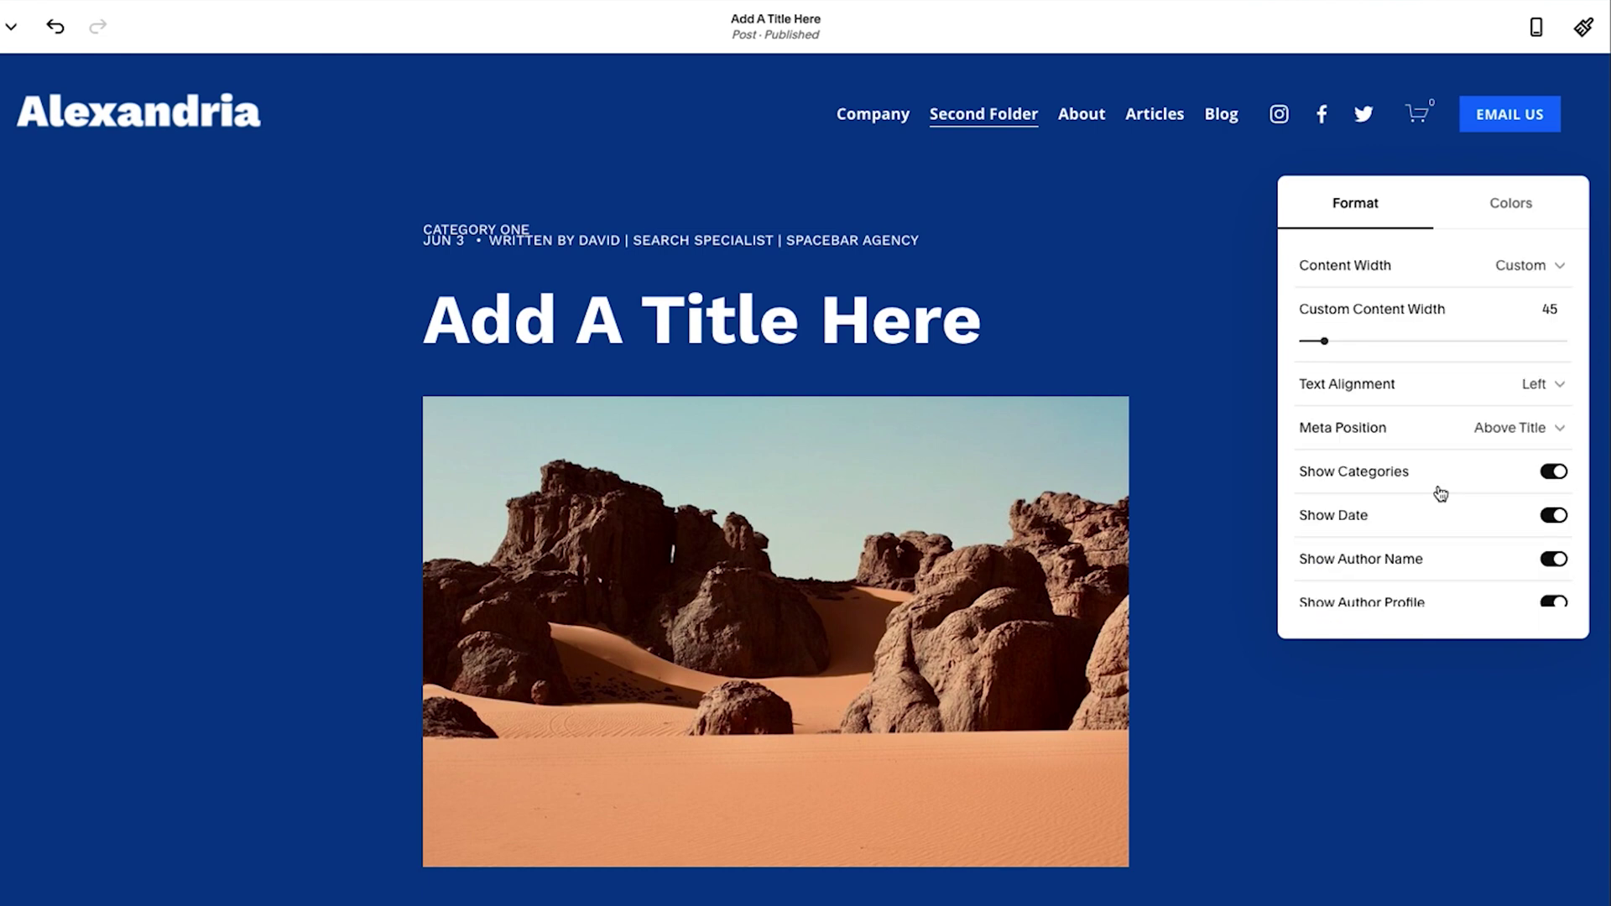
pyautogui.scroll(-1, 1441, 500)
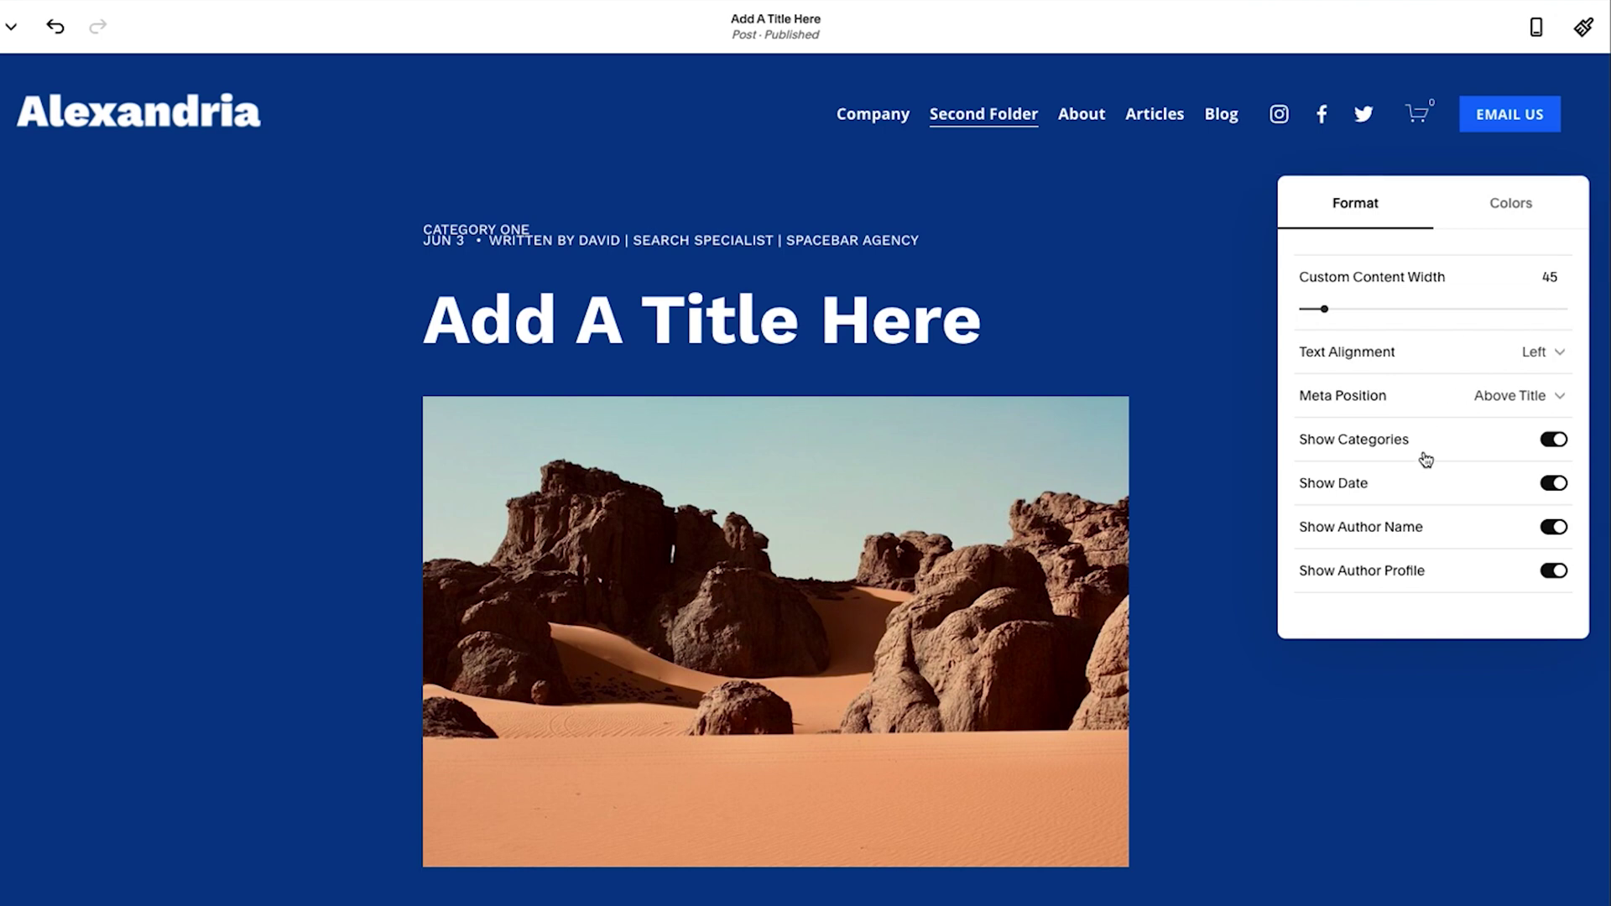
pyautogui.click(11, 26)
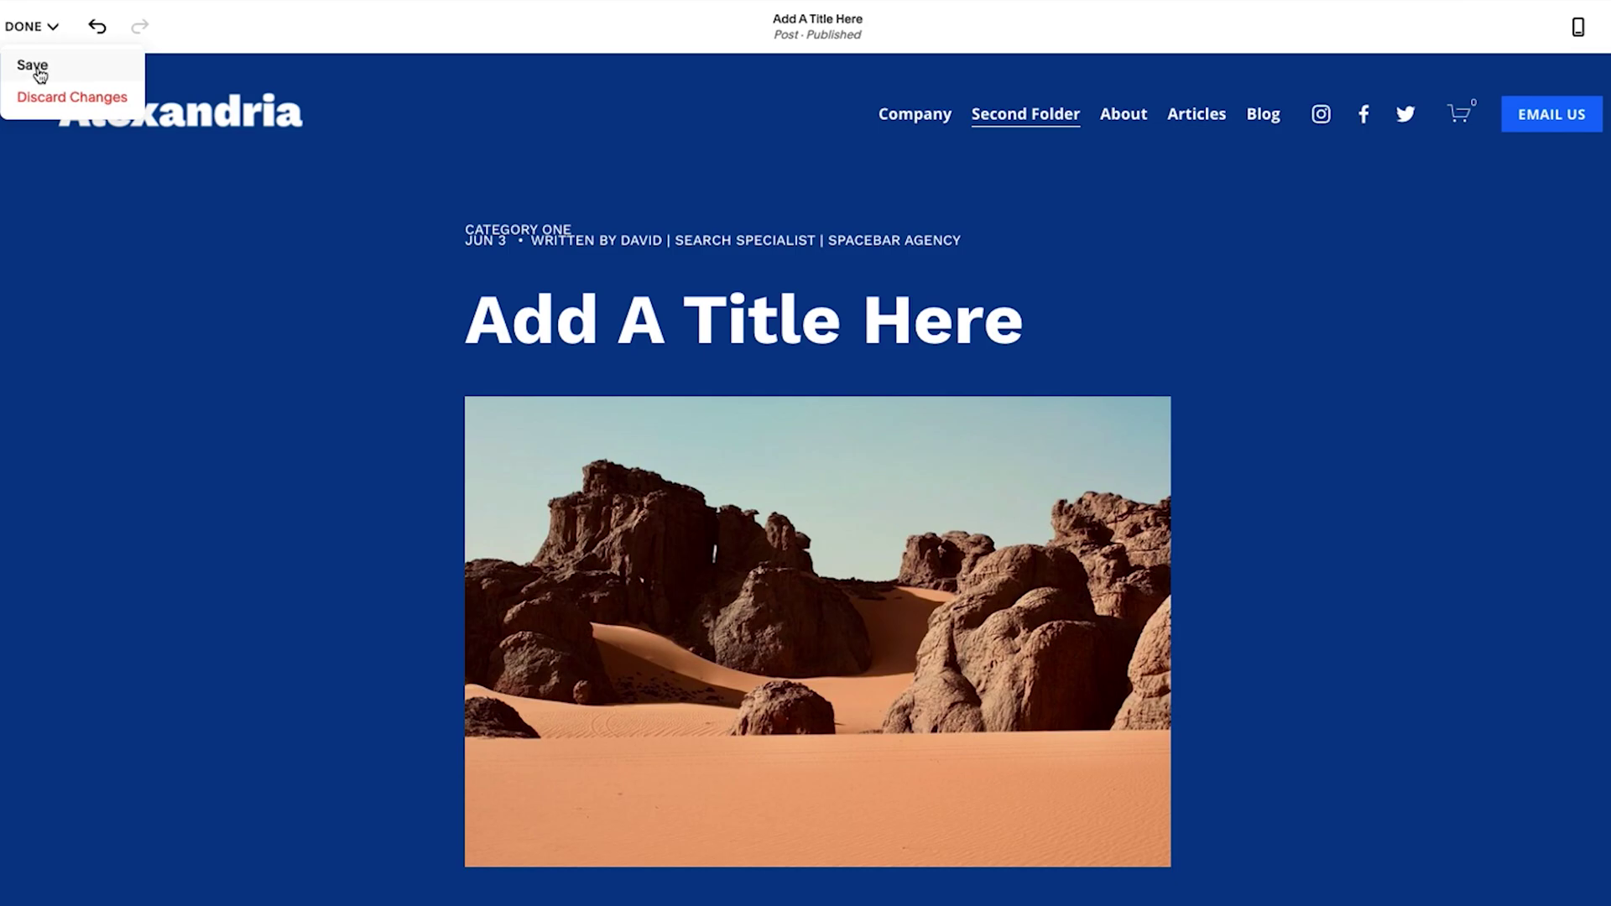
# Step: Save the style changes to the Add A Title Here post and scroll through it to review
pyautogui.click(37, 71)
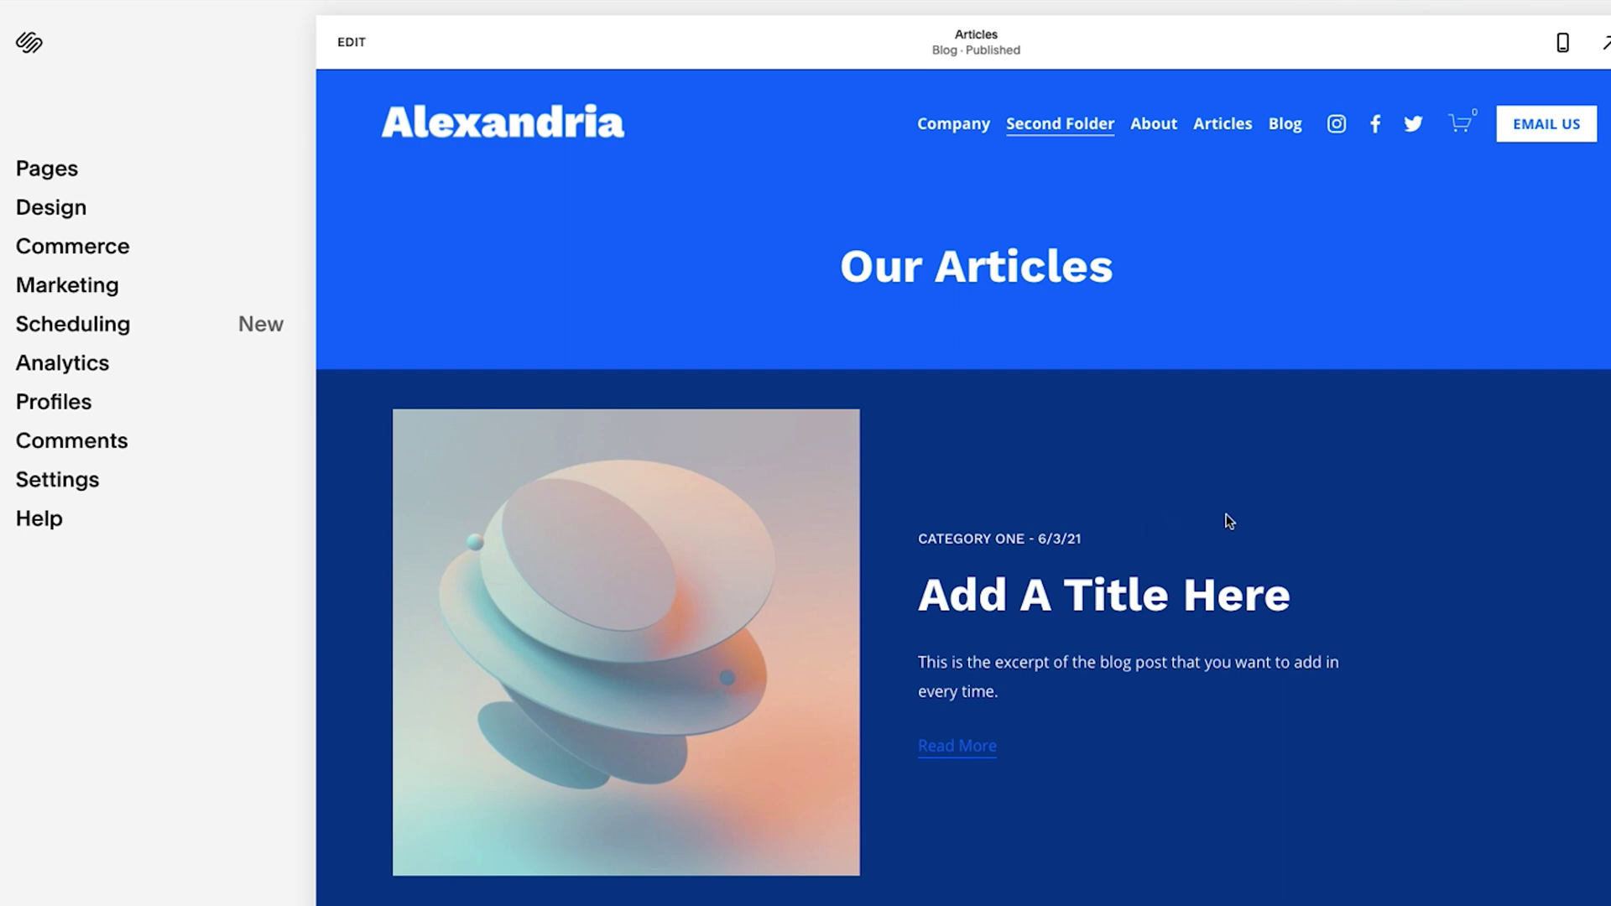
pyautogui.scroll(-3, 1225, 519)
pyautogui.scroll(3, 1229, 521)
pyautogui.scroll(-3, 1365, 431)
pyautogui.scroll(-3, 1368, 432)
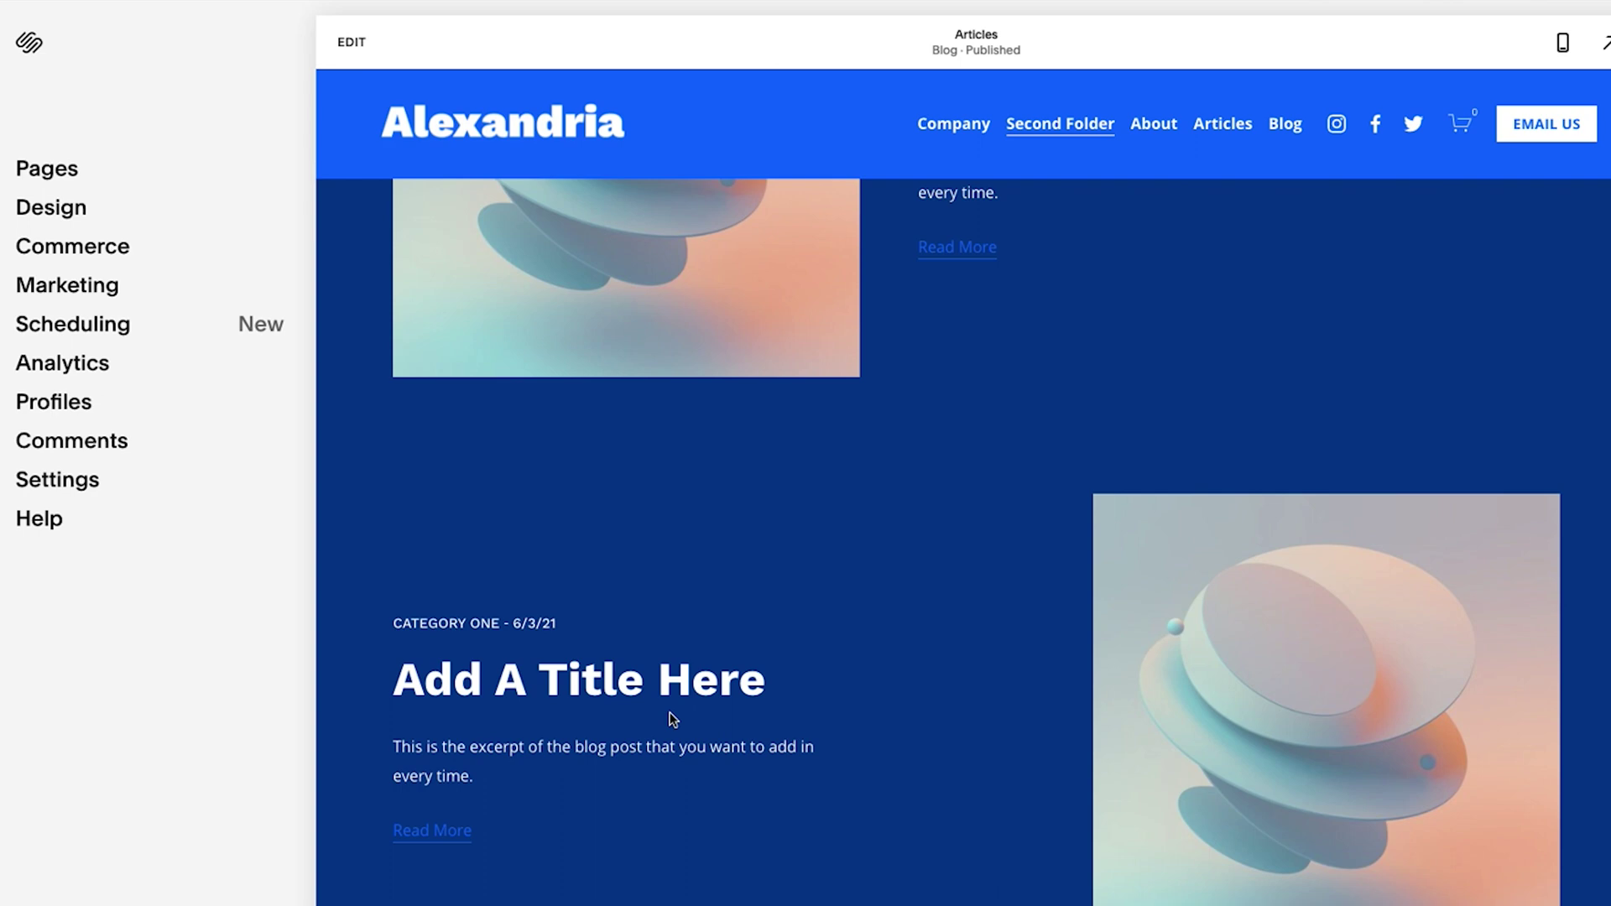
pyautogui.scroll(4, 673, 720)
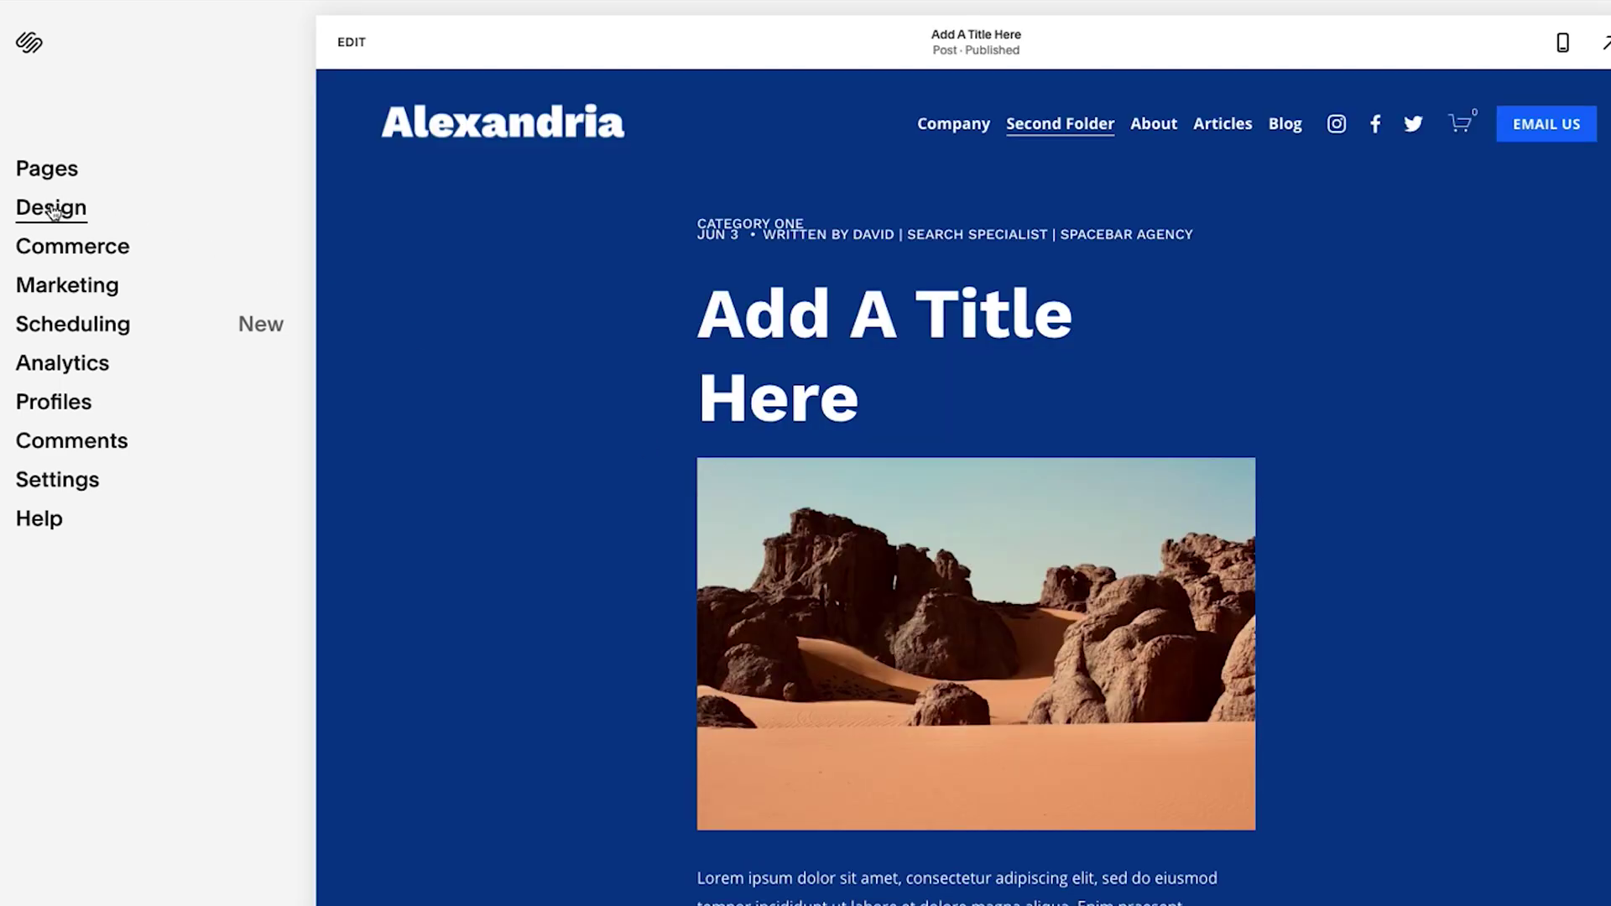
pyautogui.click(52, 211)
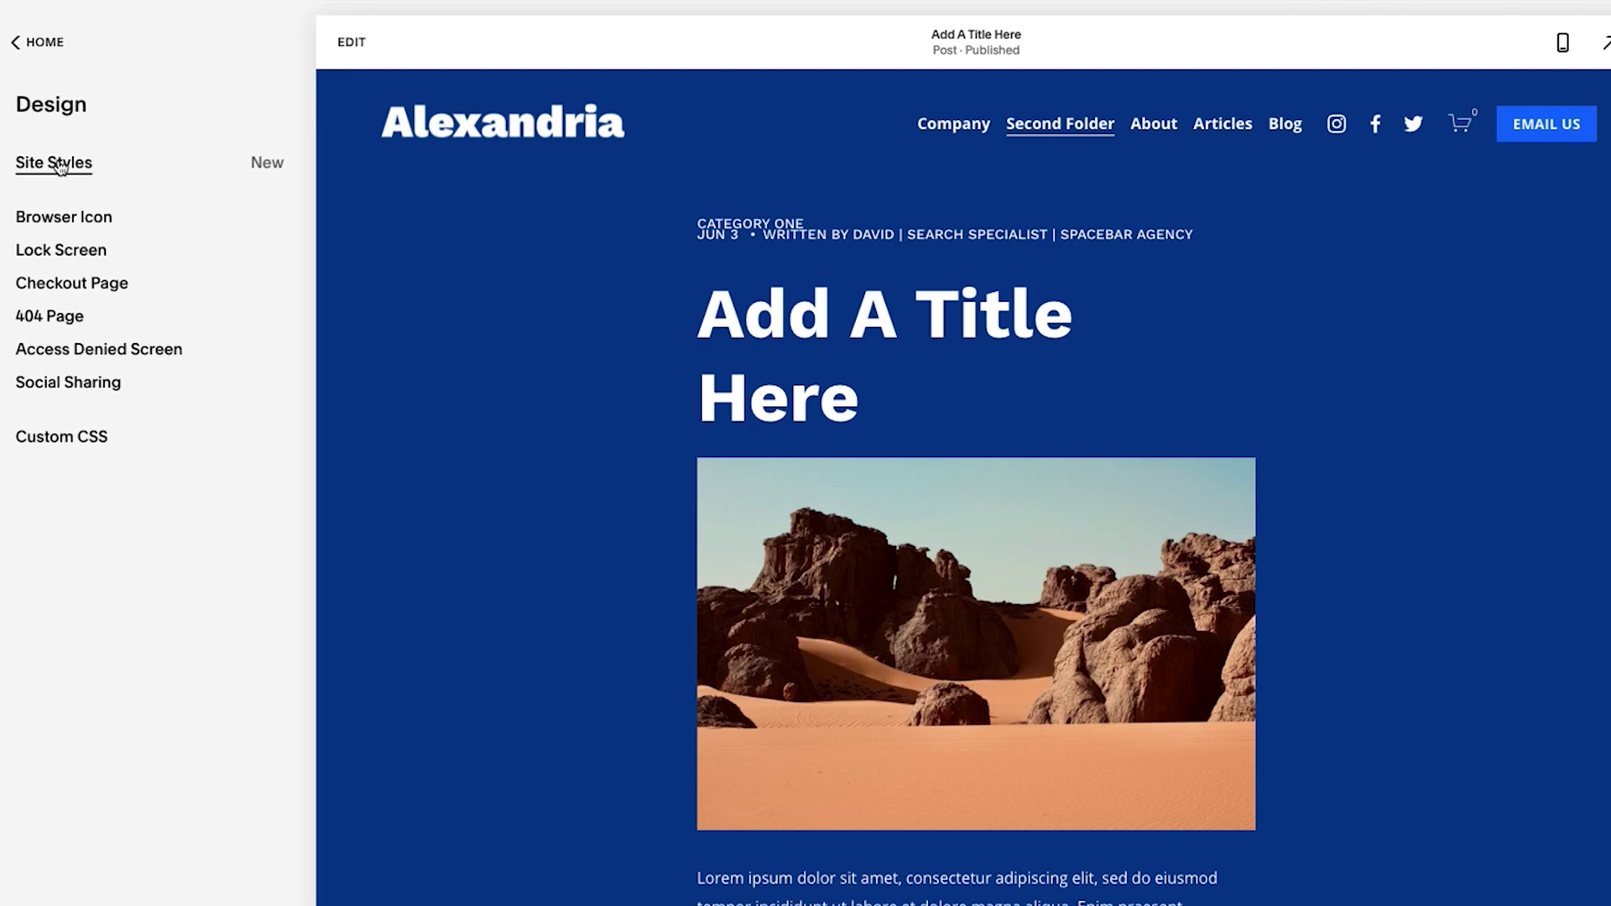
# Step: Set the Miscellaneous font line height in Site Styles to 1.2em, then raise it to 1.4em
pyautogui.click(58, 168)
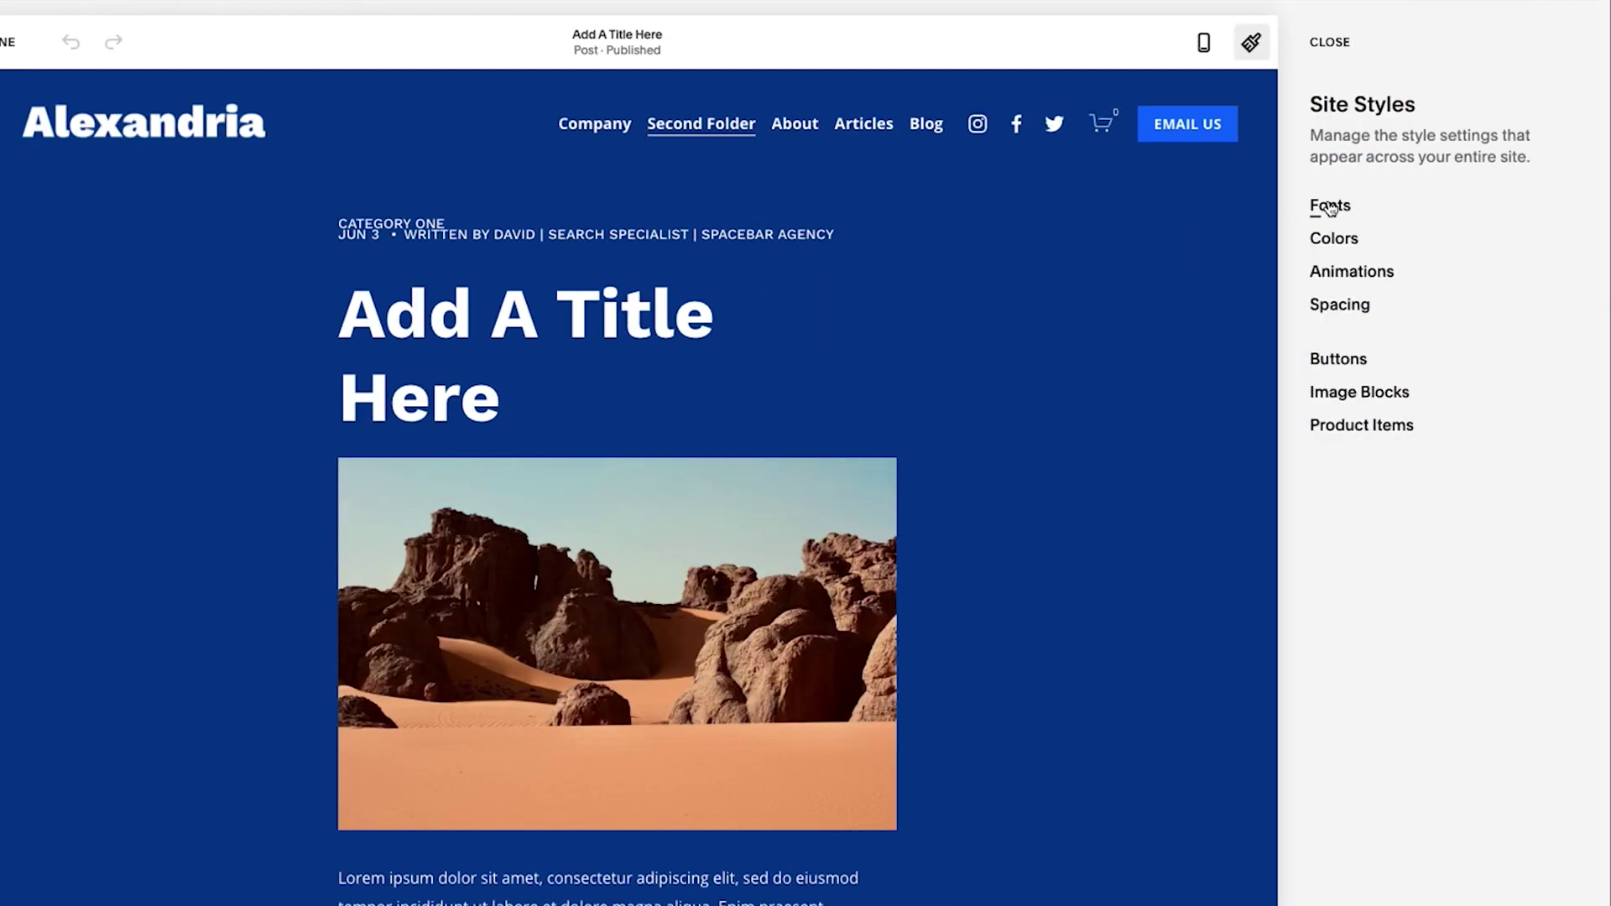
pyautogui.click(1333, 206)
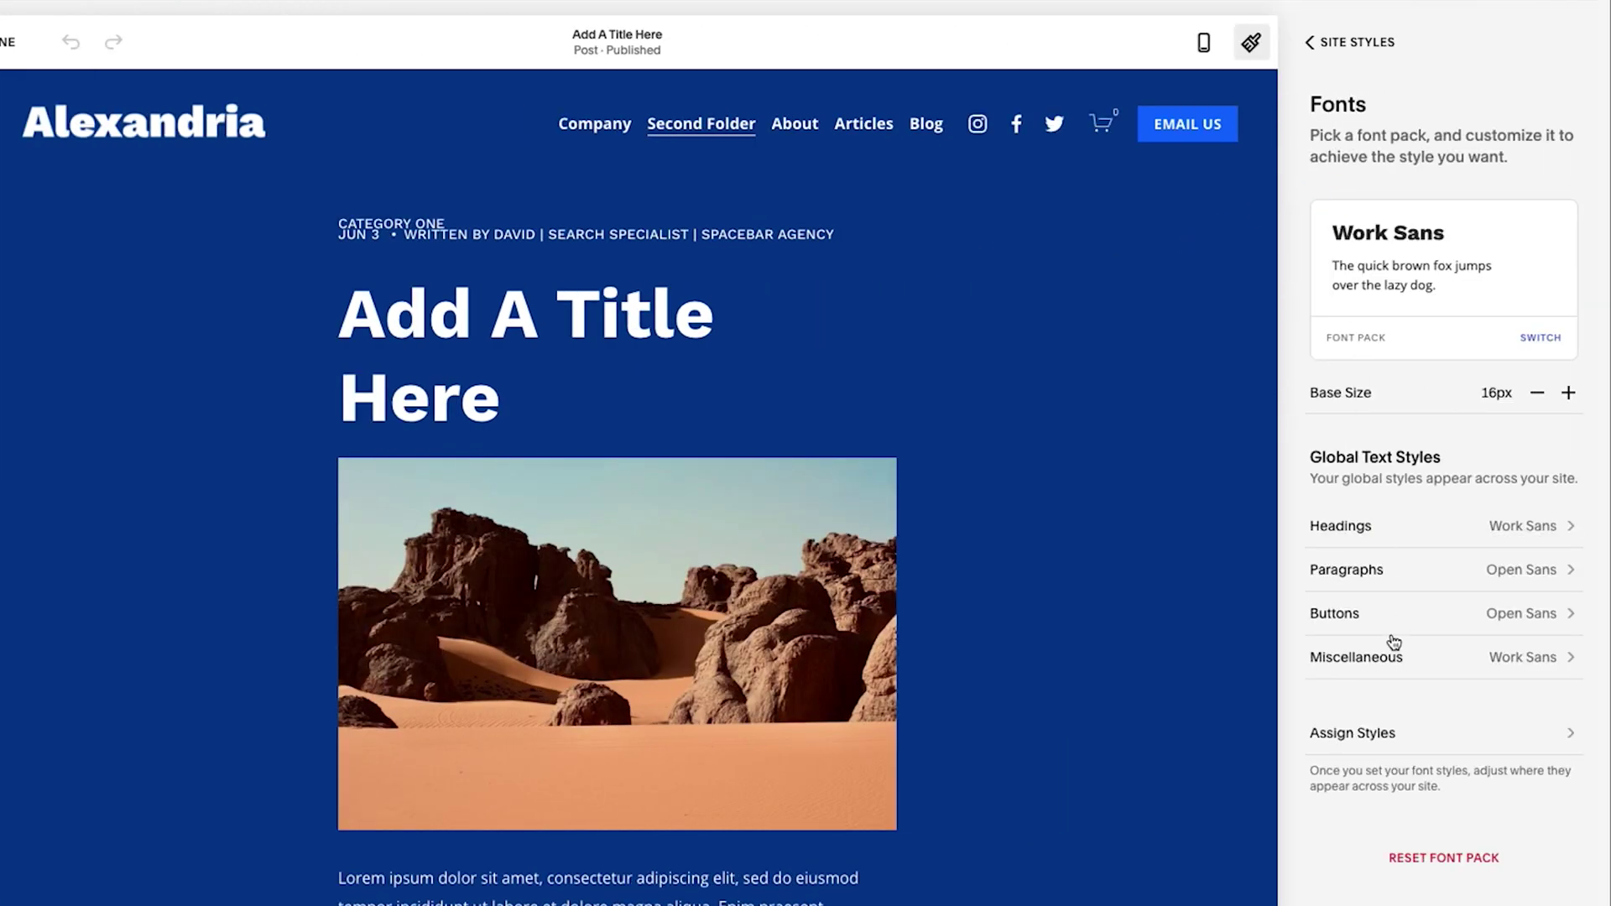
pyautogui.click(1396, 664)
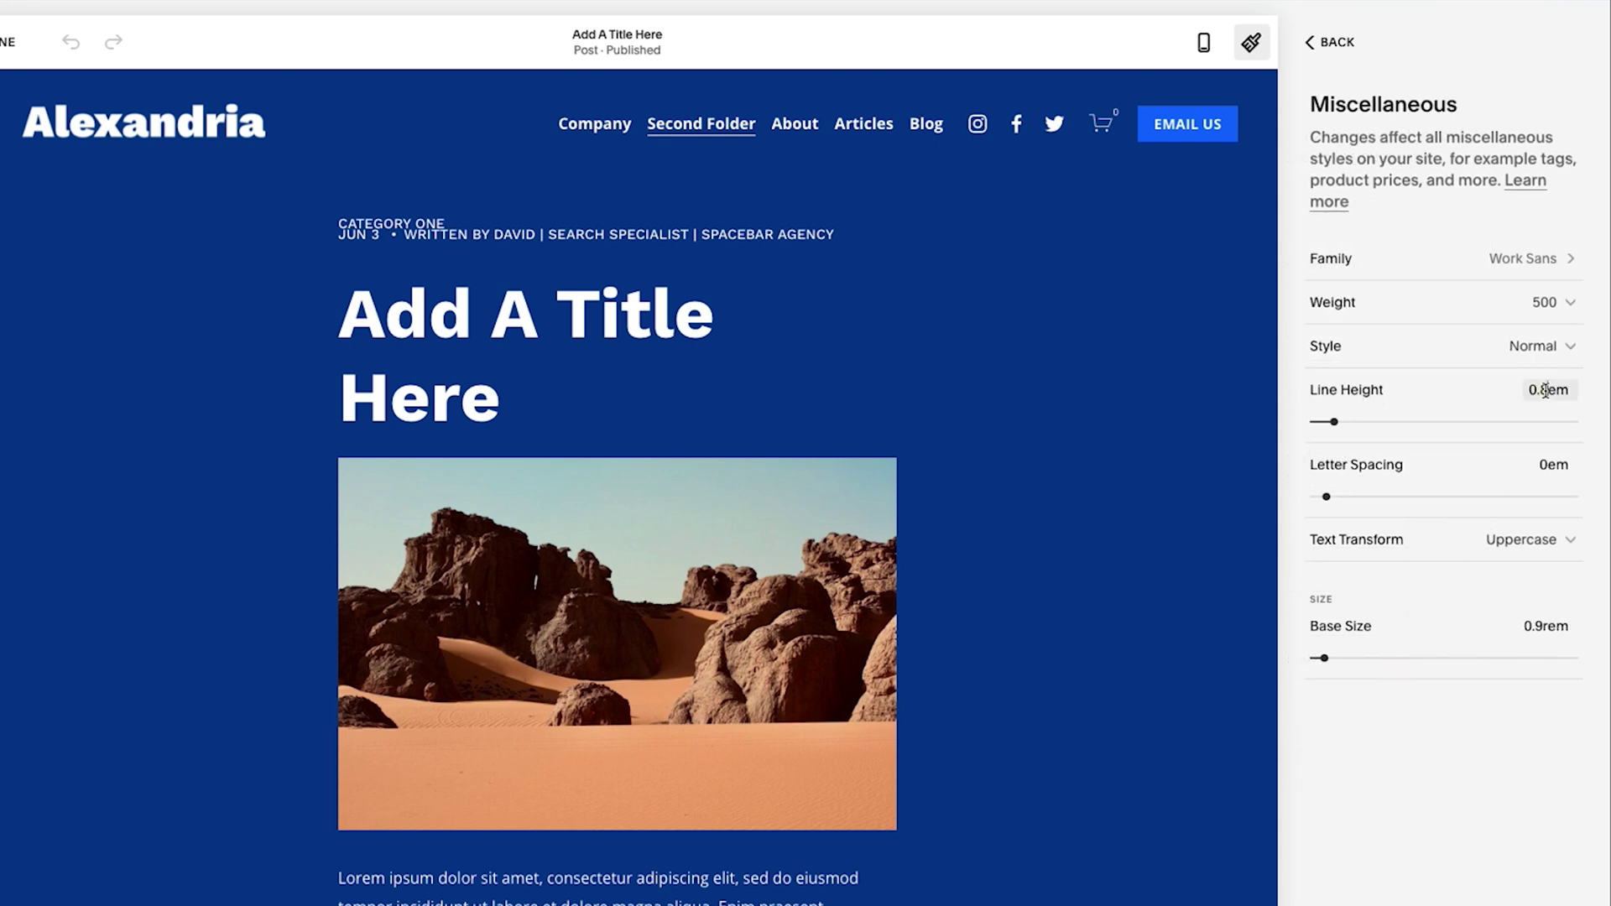
pyautogui.hotkey('ctrl', 'a')
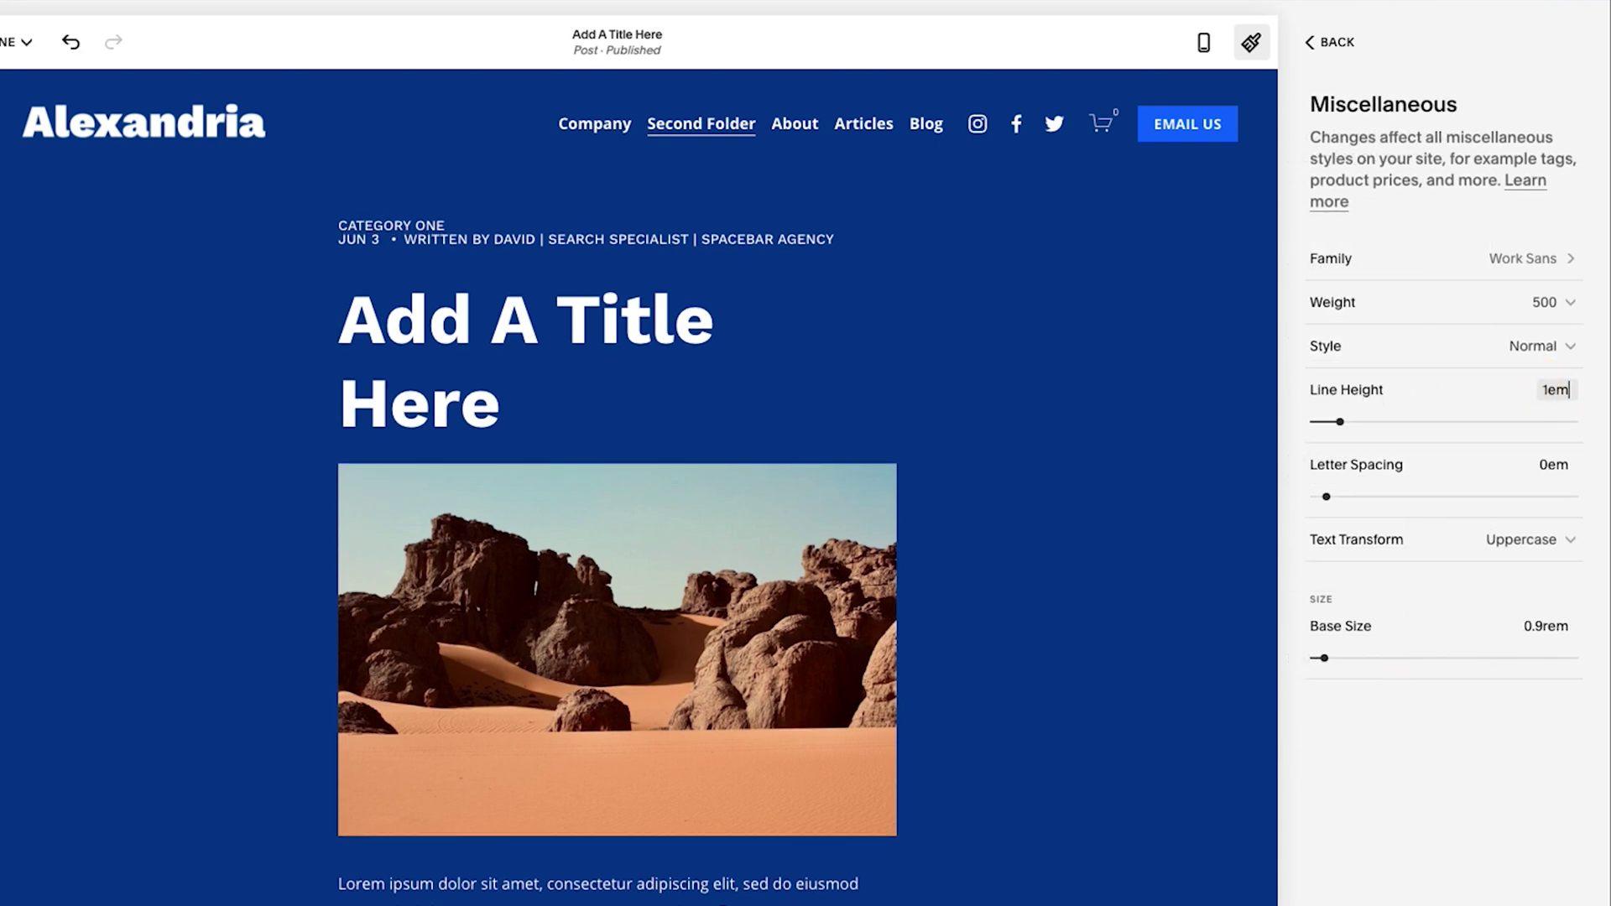
pyautogui.write('1.2em')
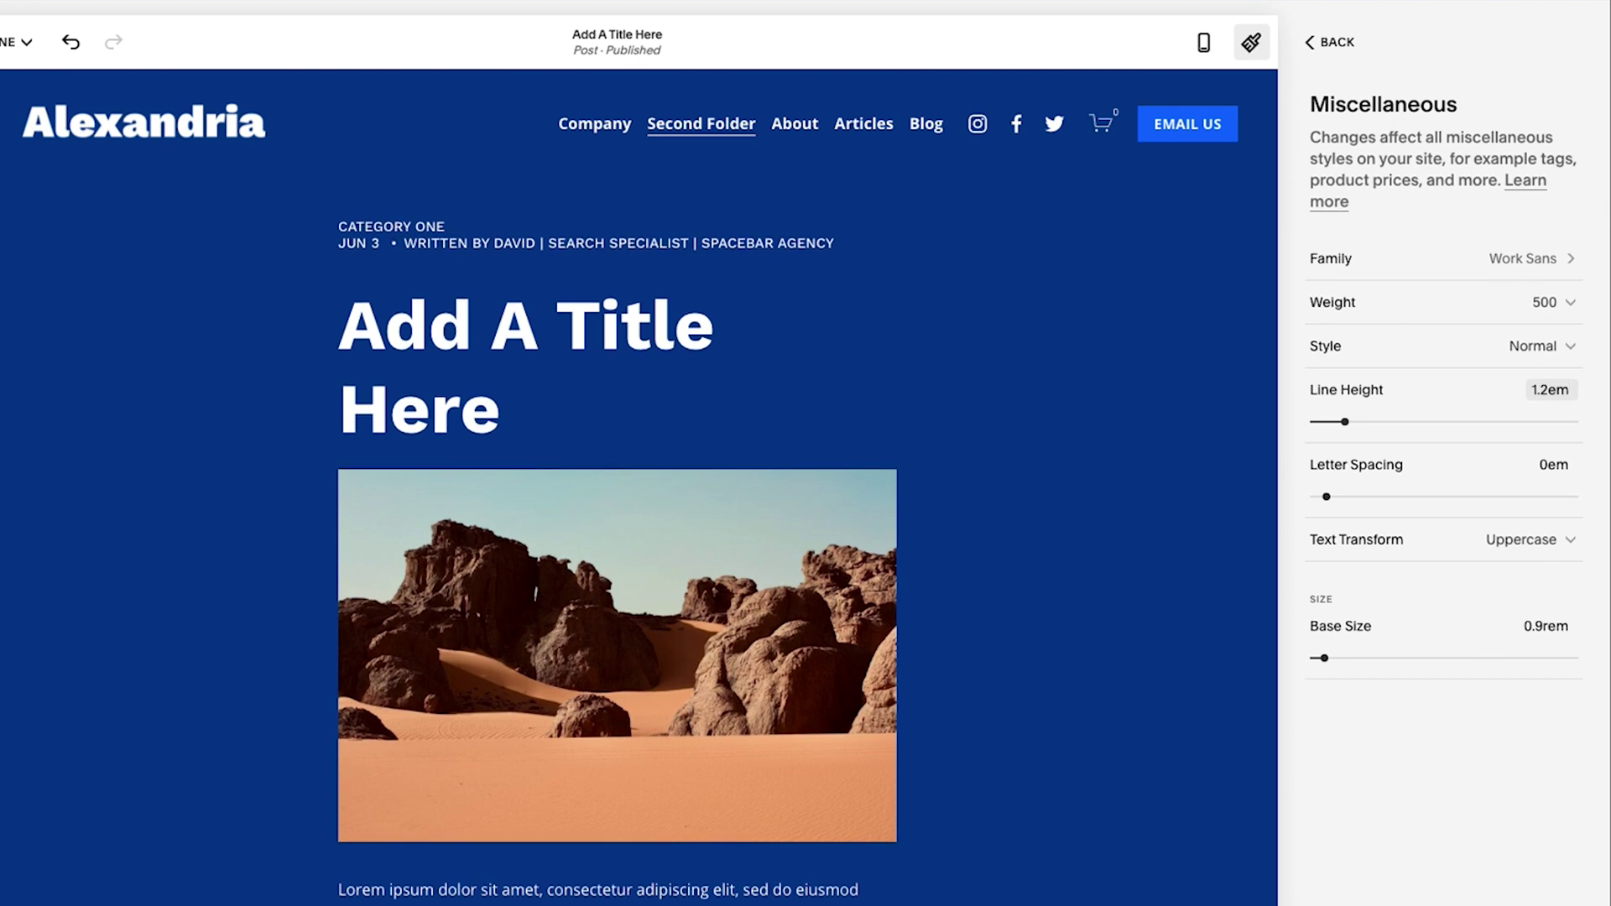
pyautogui.press('Up')
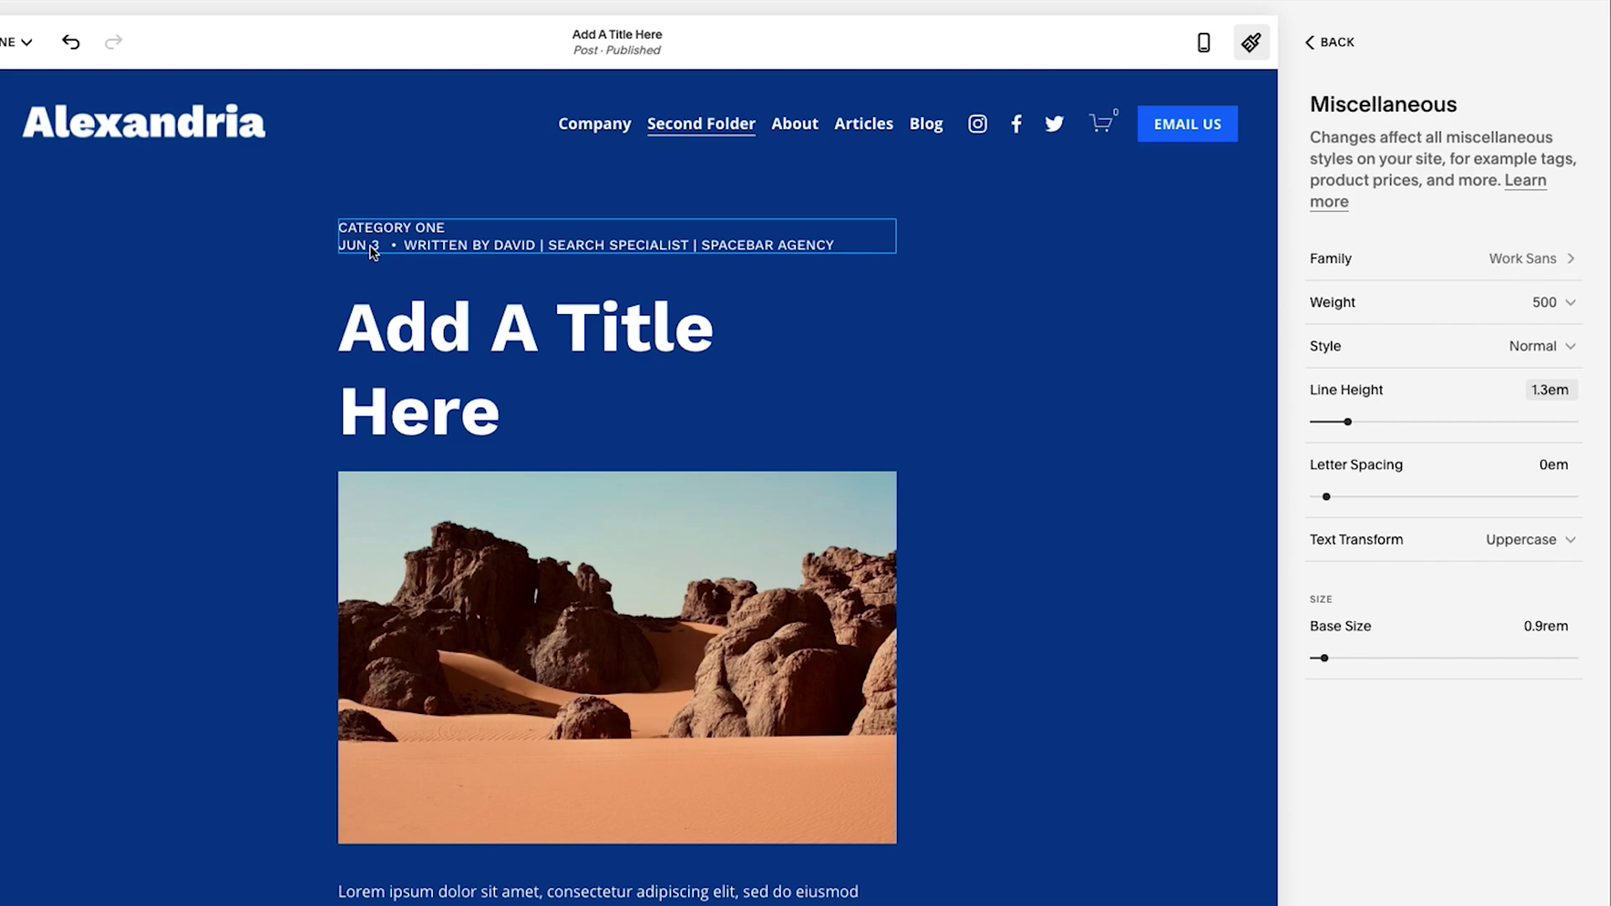
pyautogui.press('Up')
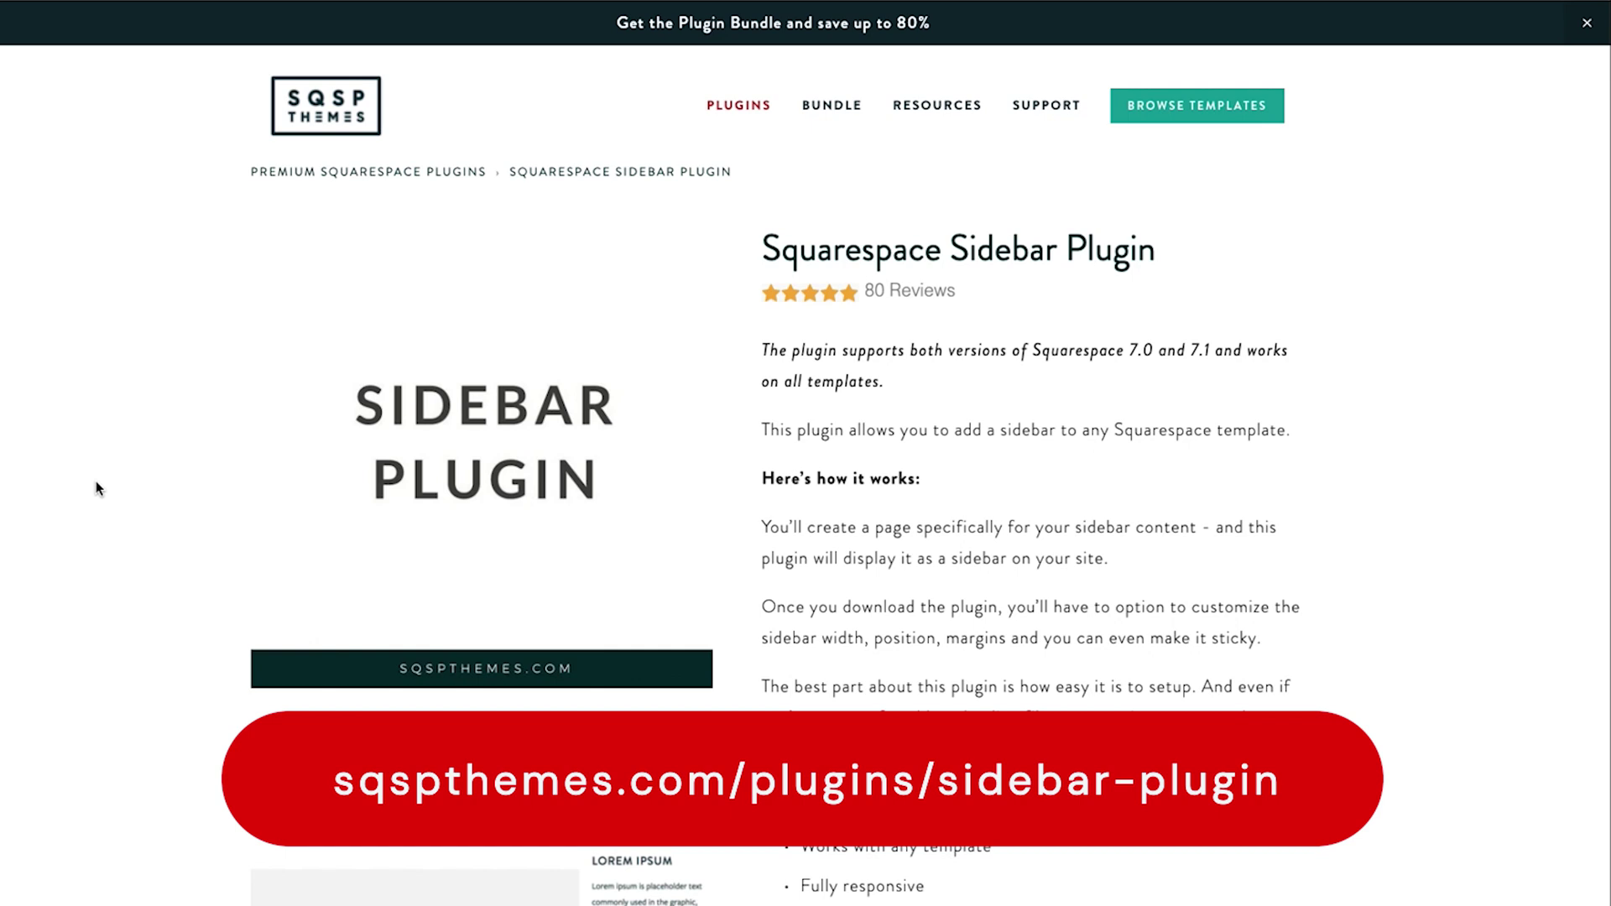
pyautogui.scroll(-3, 112, 556)
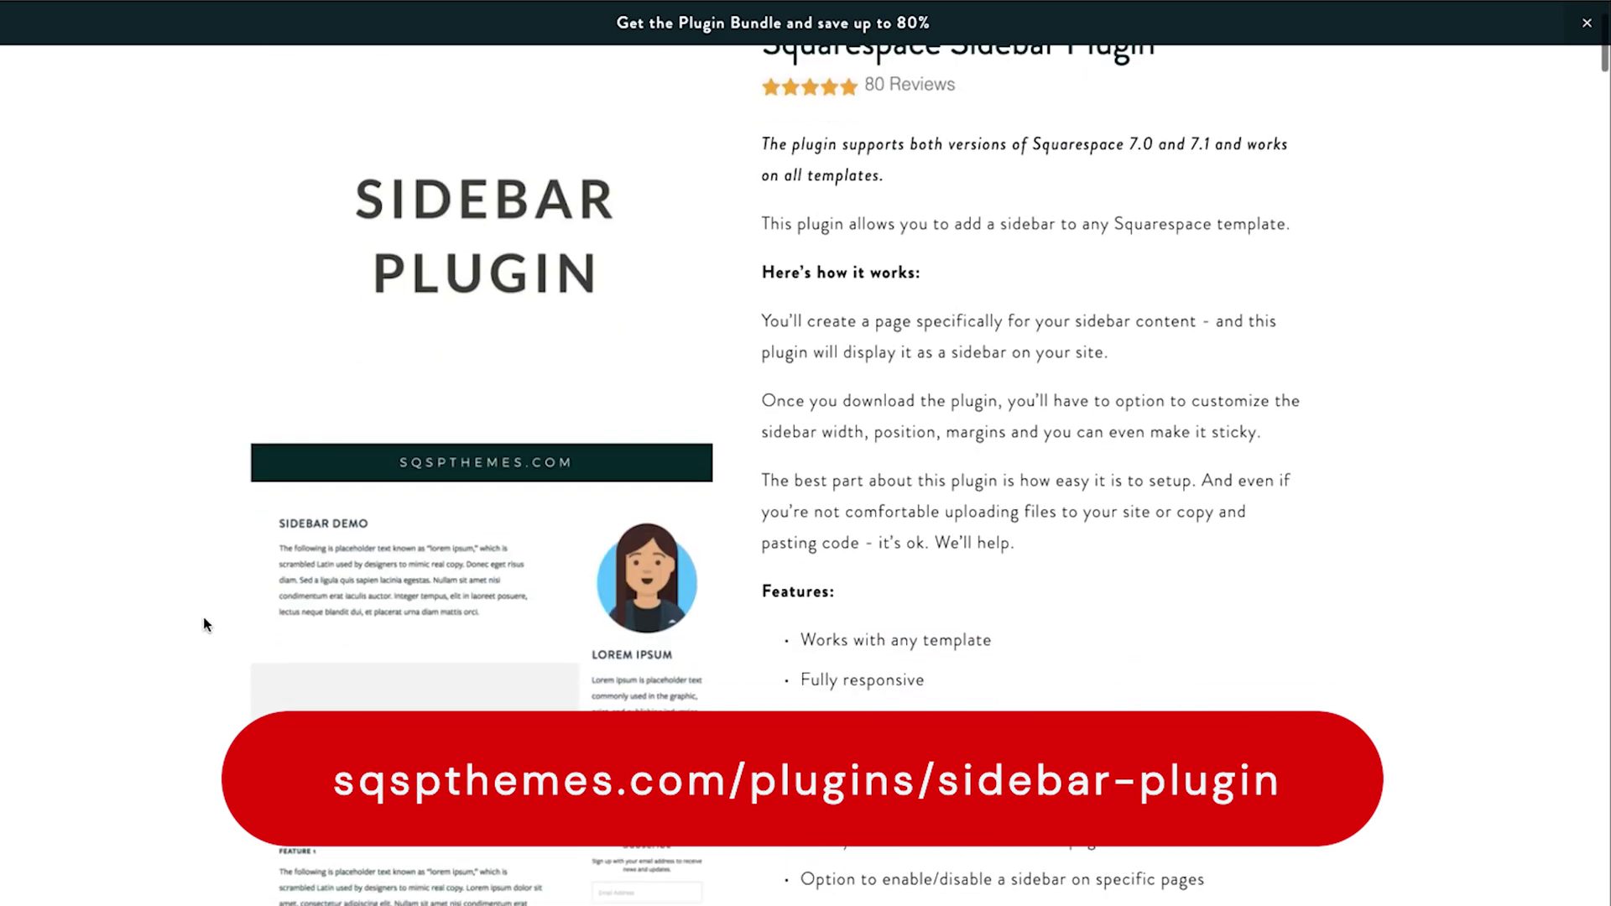
pyautogui.scroll(-3, 727, 561)
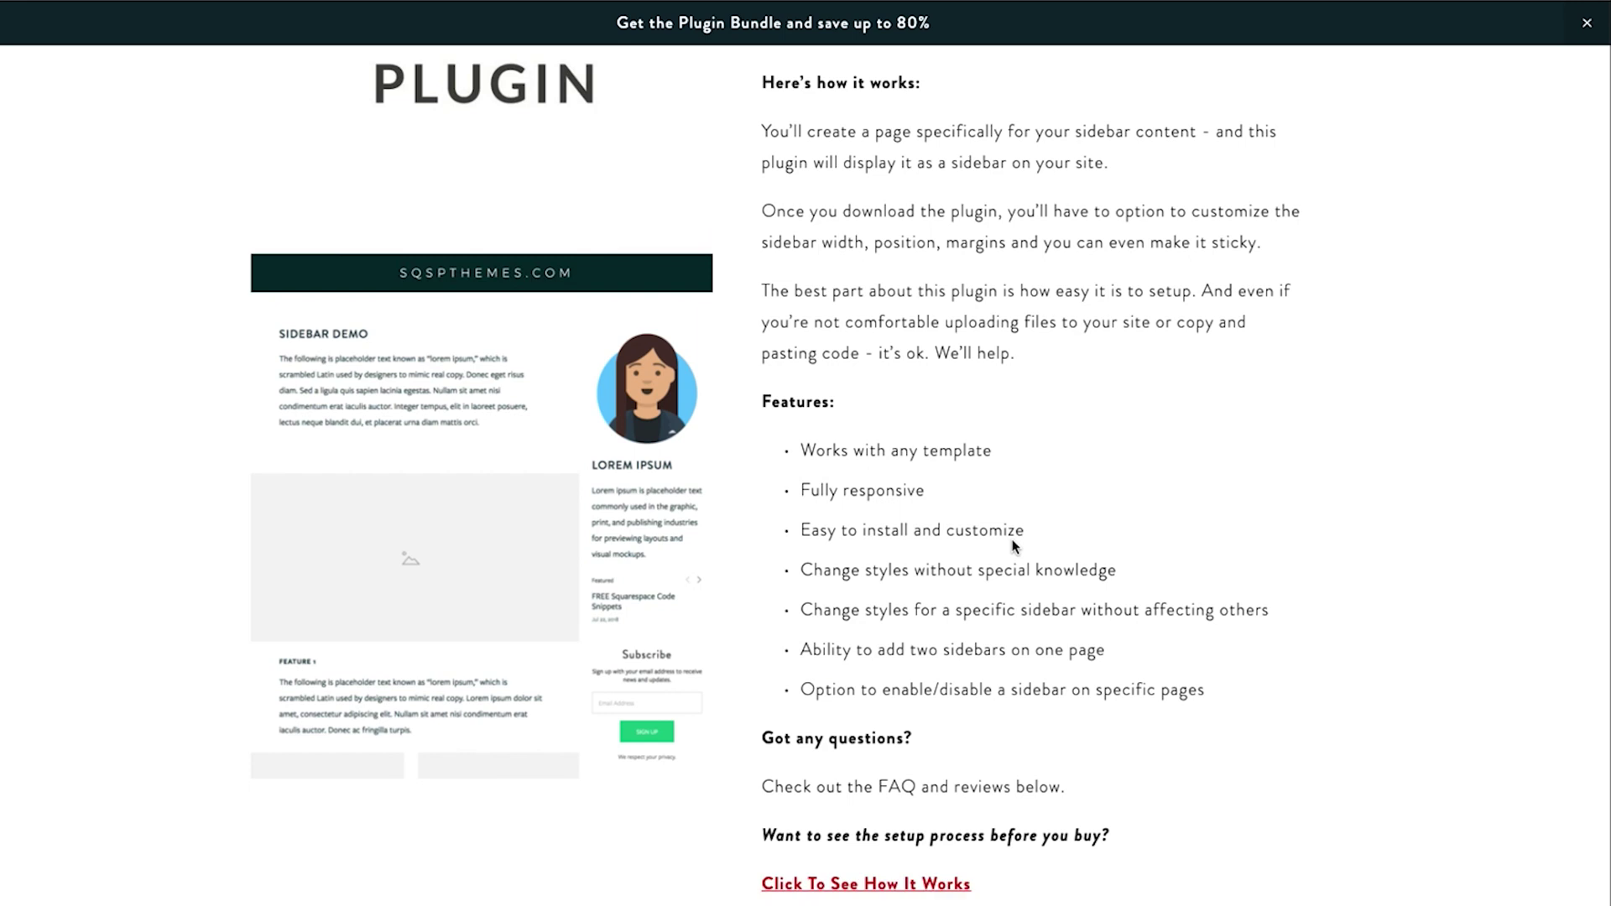
pyautogui.scroll(6, 1013, 546)
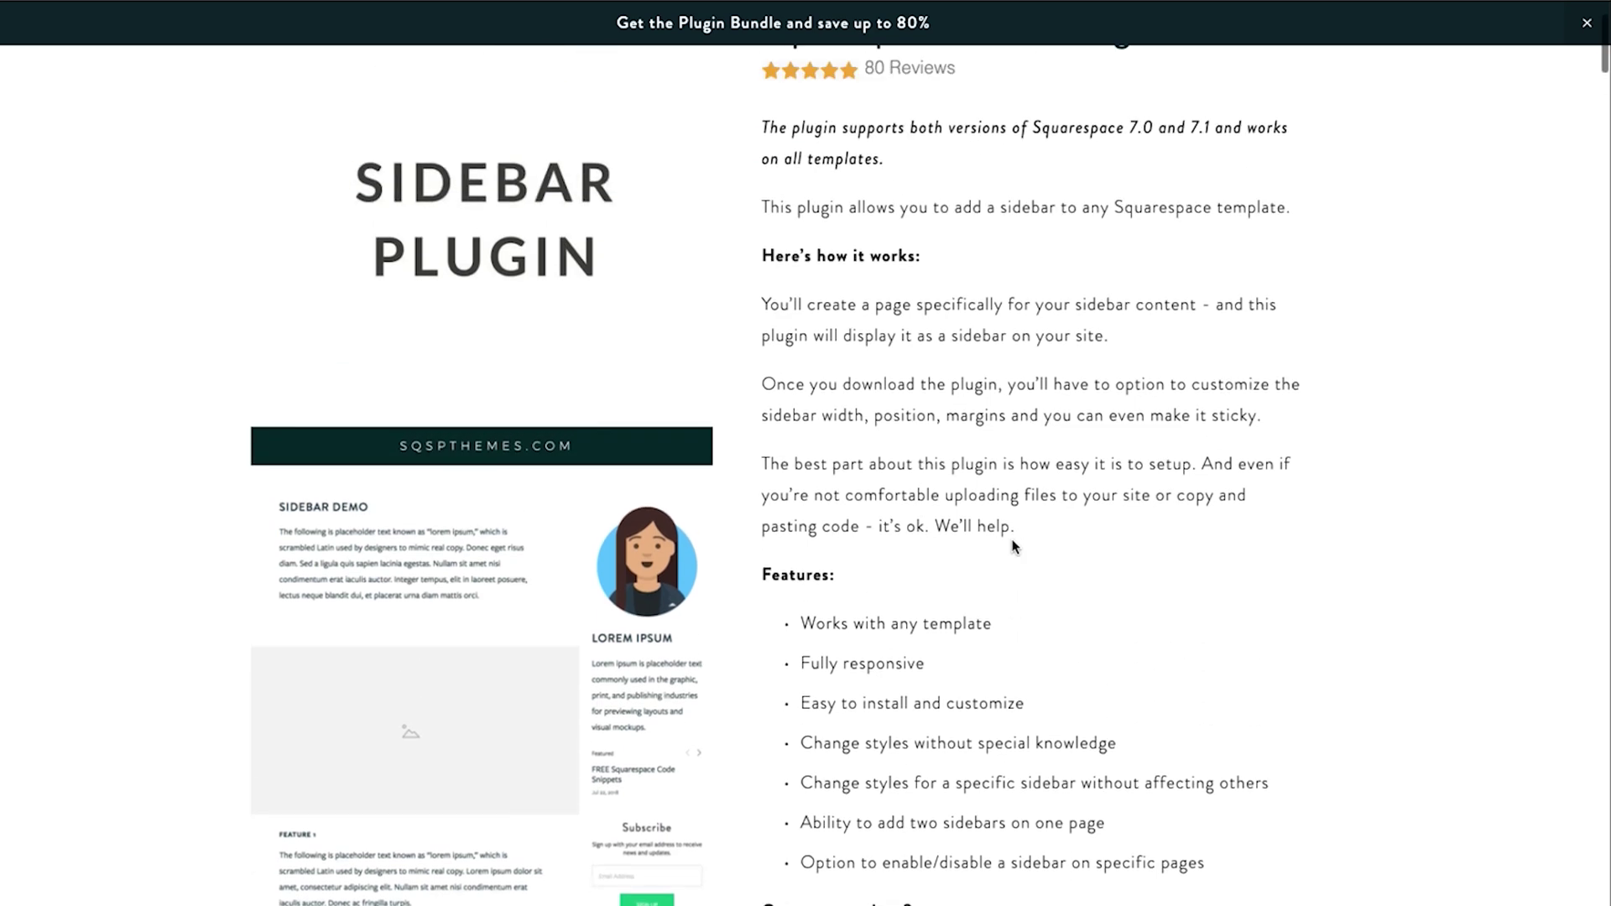
pyautogui.scroll(-15, 1013, 546)
pyautogui.scroll(2, 1012, 546)
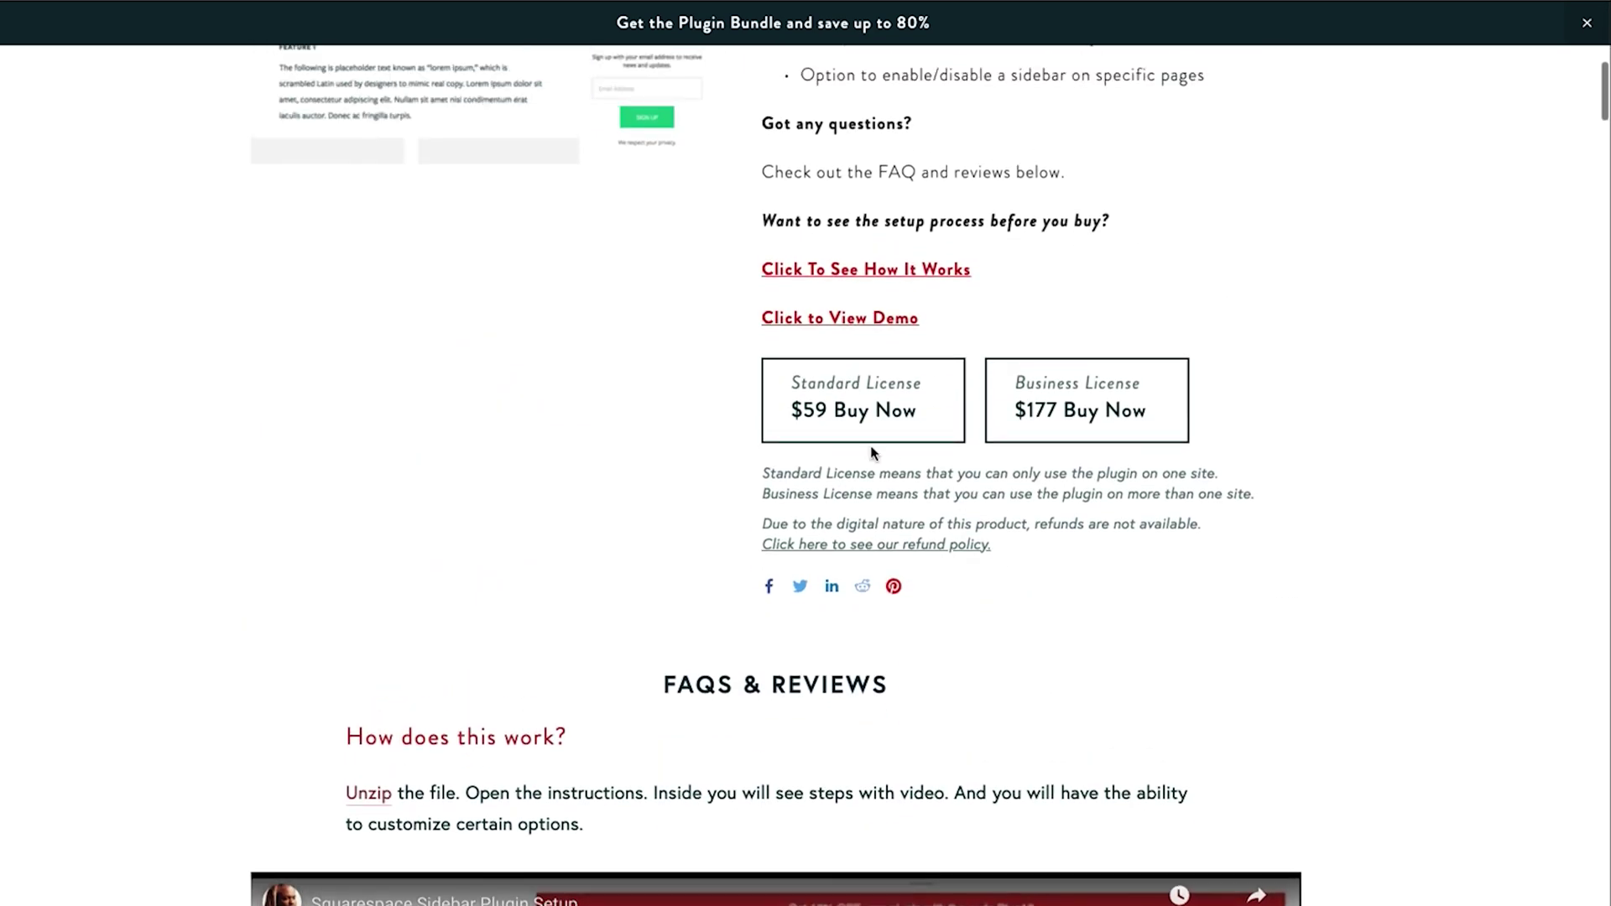
pyautogui.scroll(7, 854, 506)
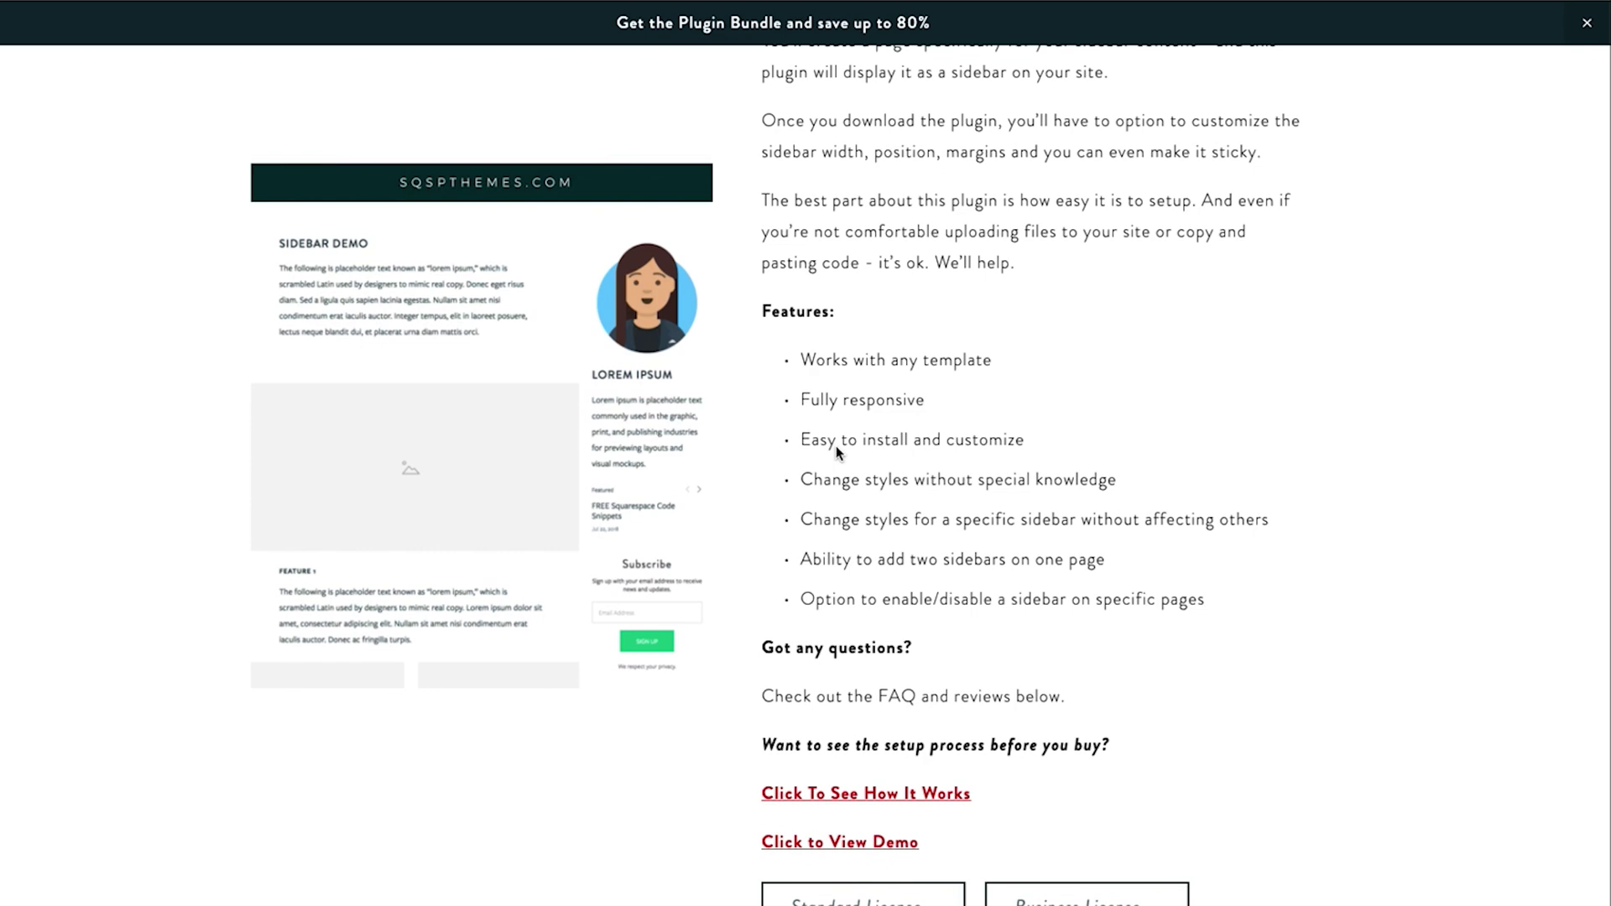
pyautogui.scroll(-3, 836, 446)
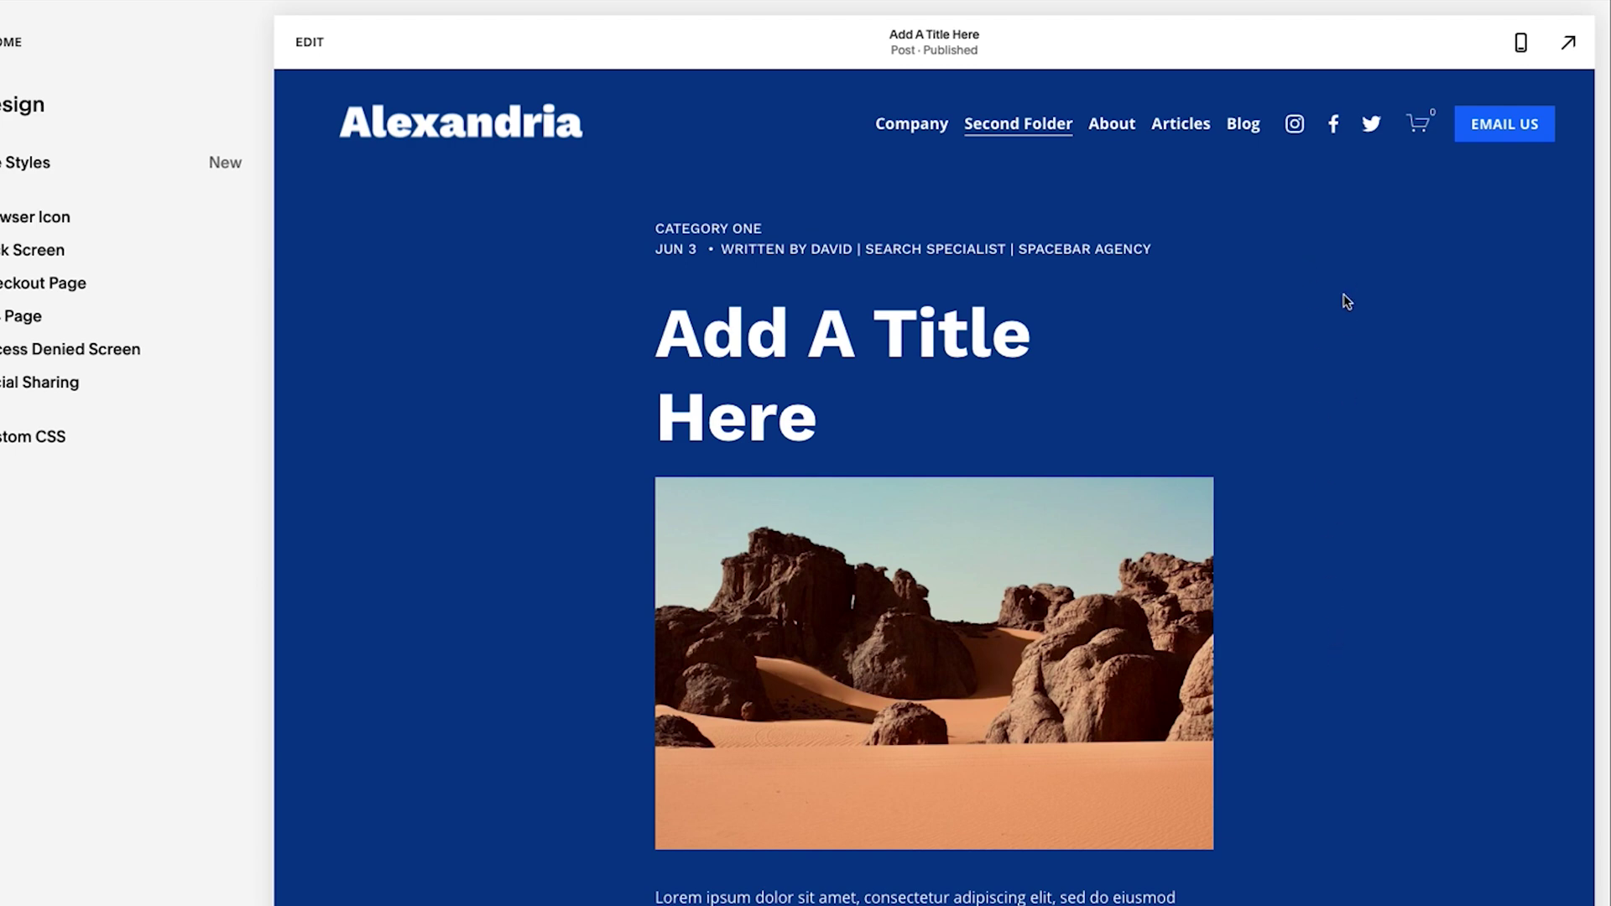
# Step: Scroll down through the restyled Add A Title Here post to review it
pyautogui.scroll(-7, 1326, 455)
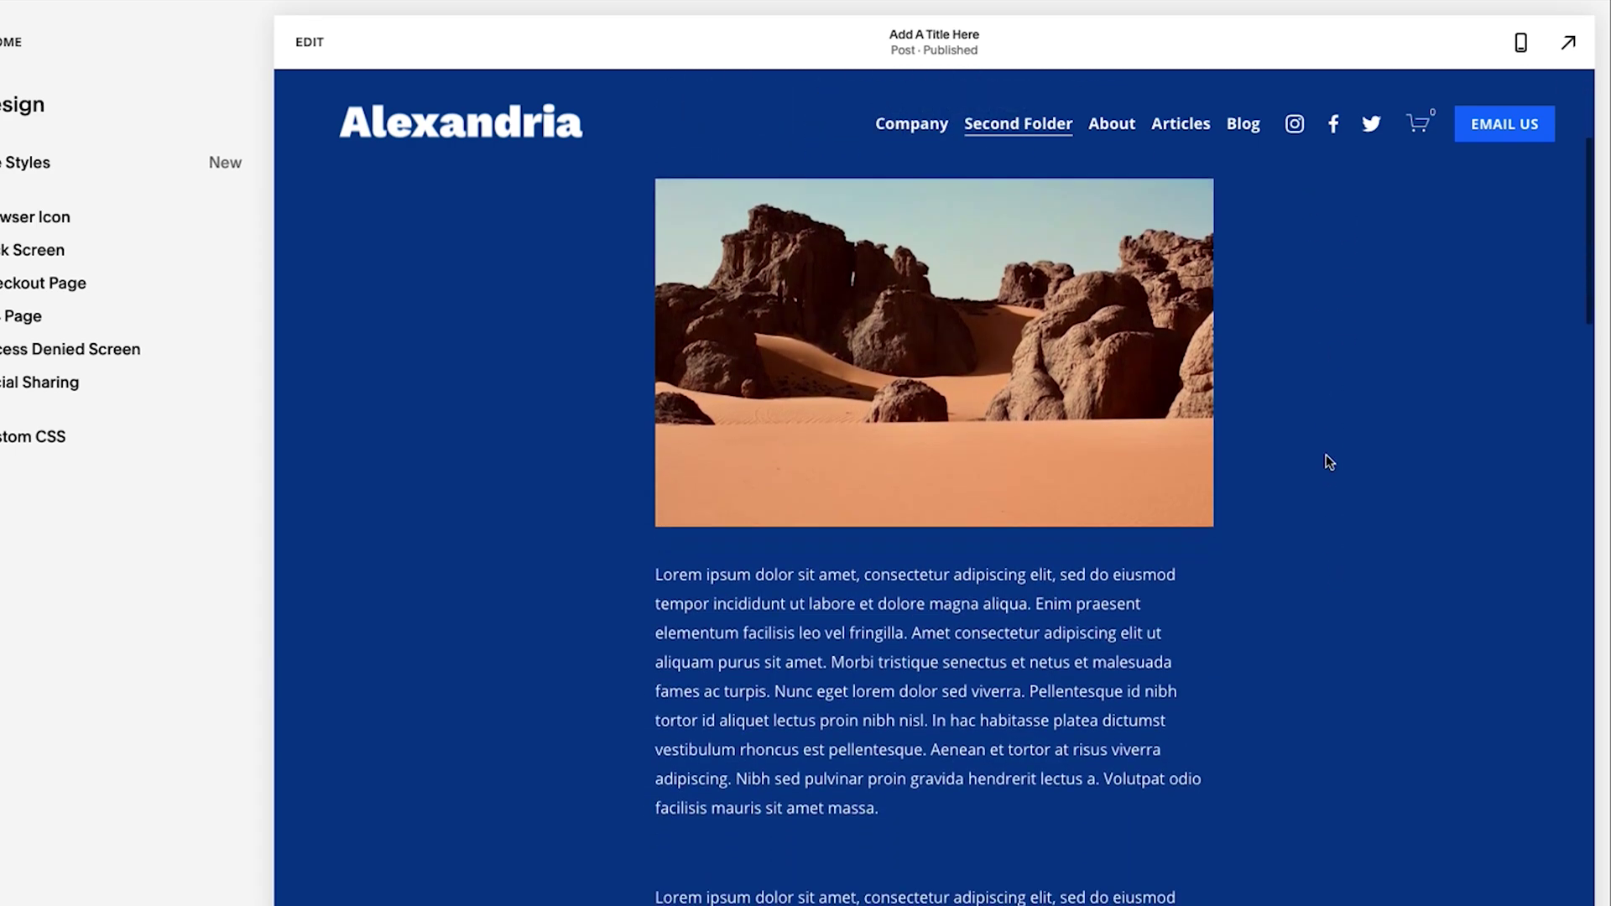
pyautogui.scroll(-4, 1326, 454)
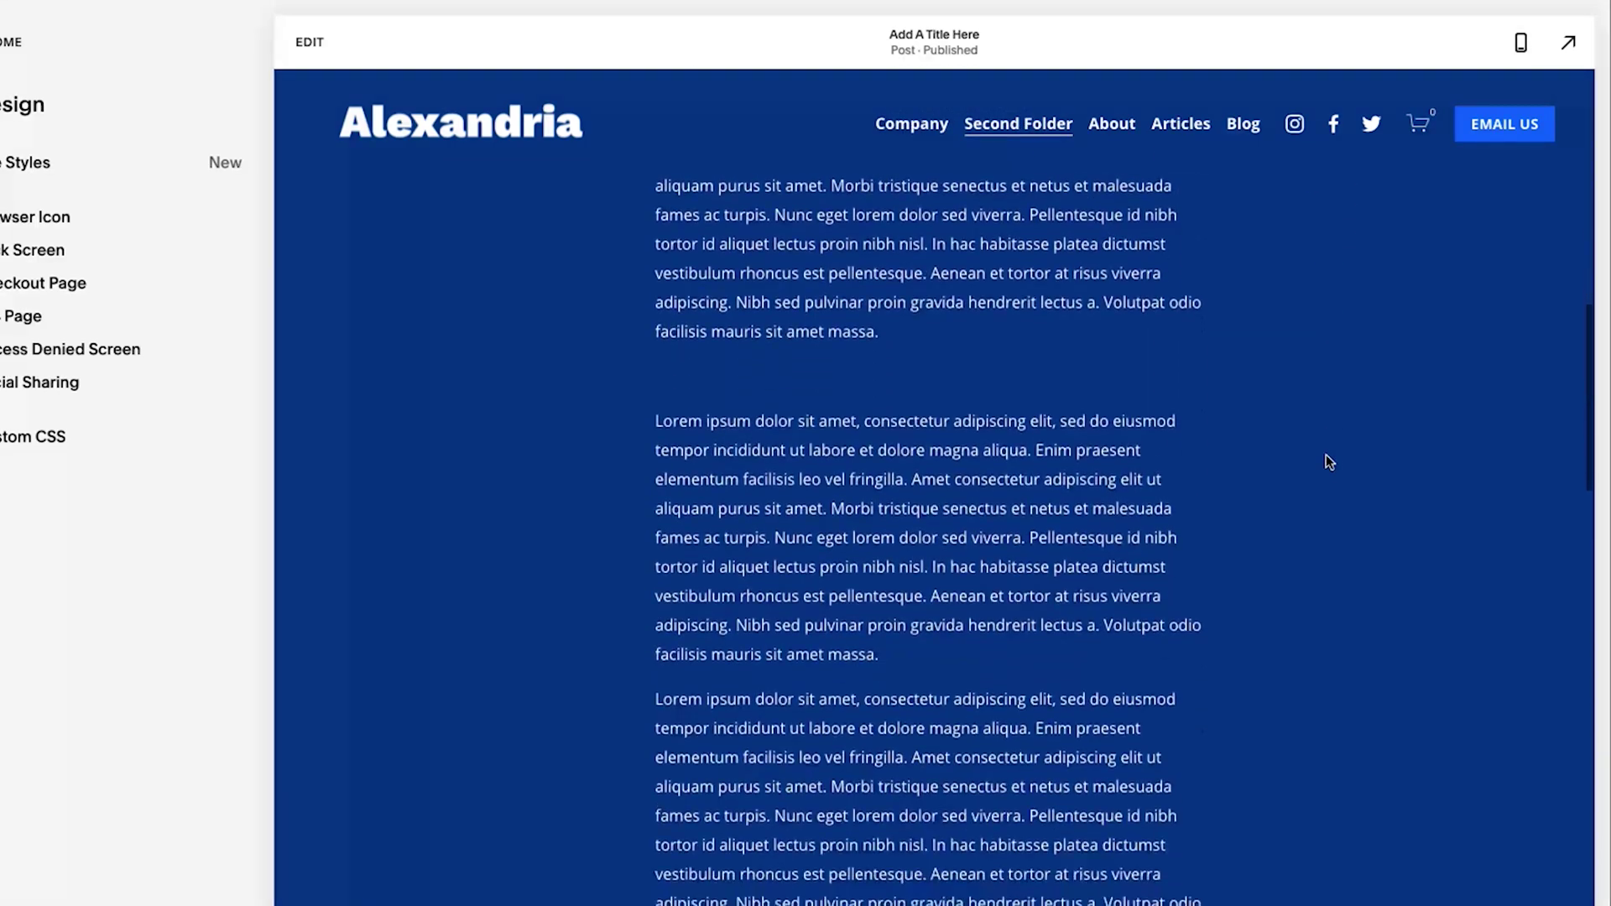
pyautogui.scroll(-4, 1326, 455)
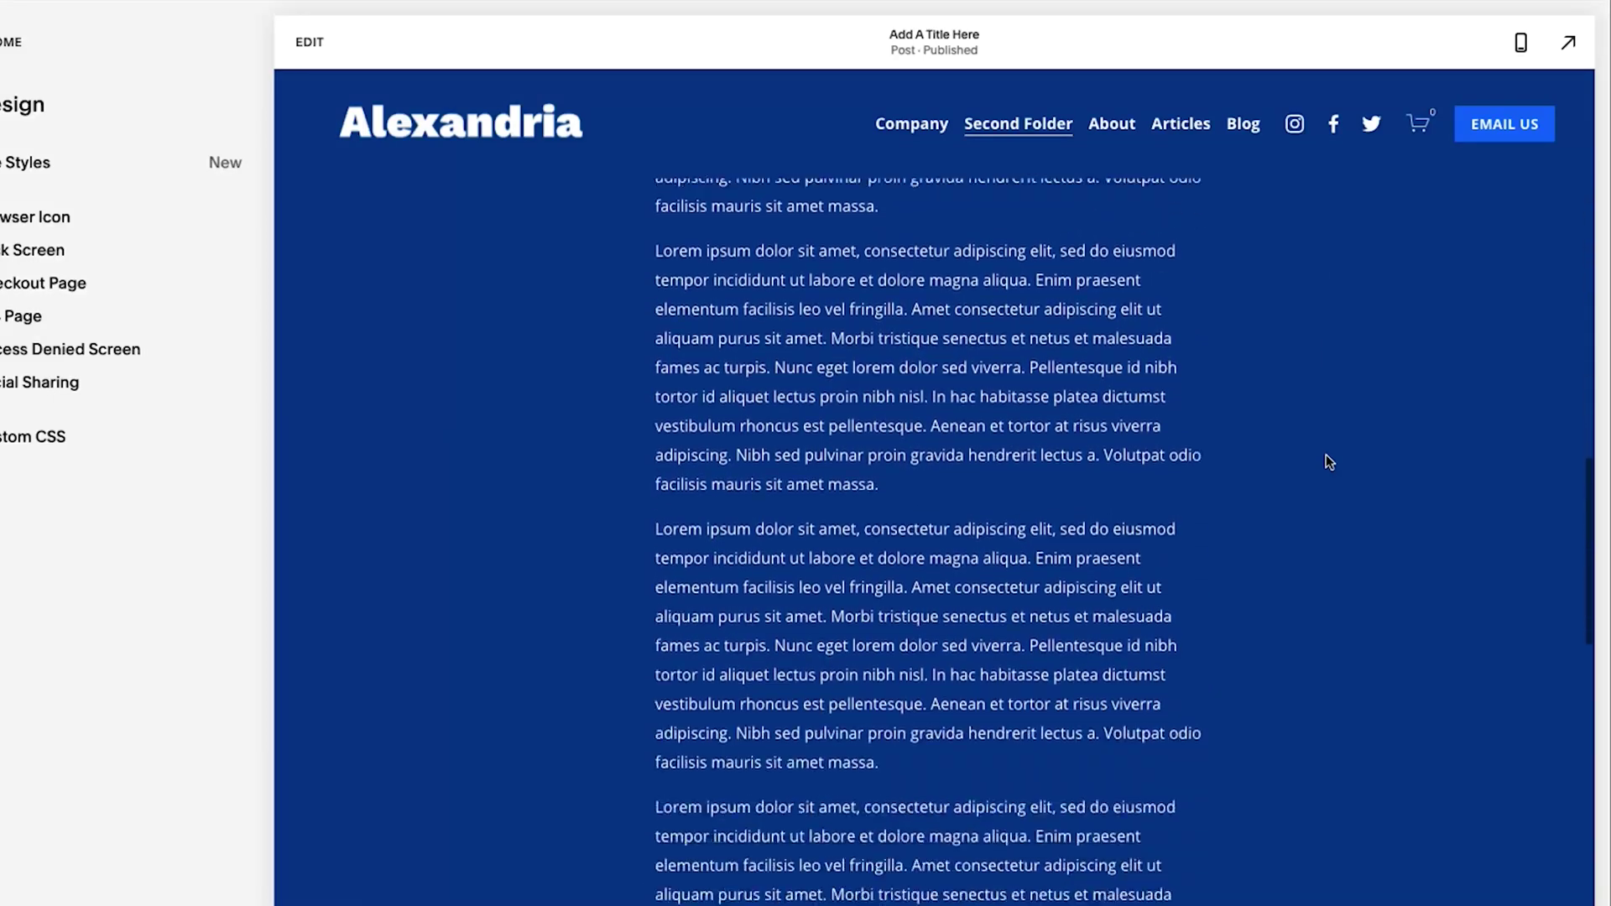
pyautogui.scroll(-10, 1326, 454)
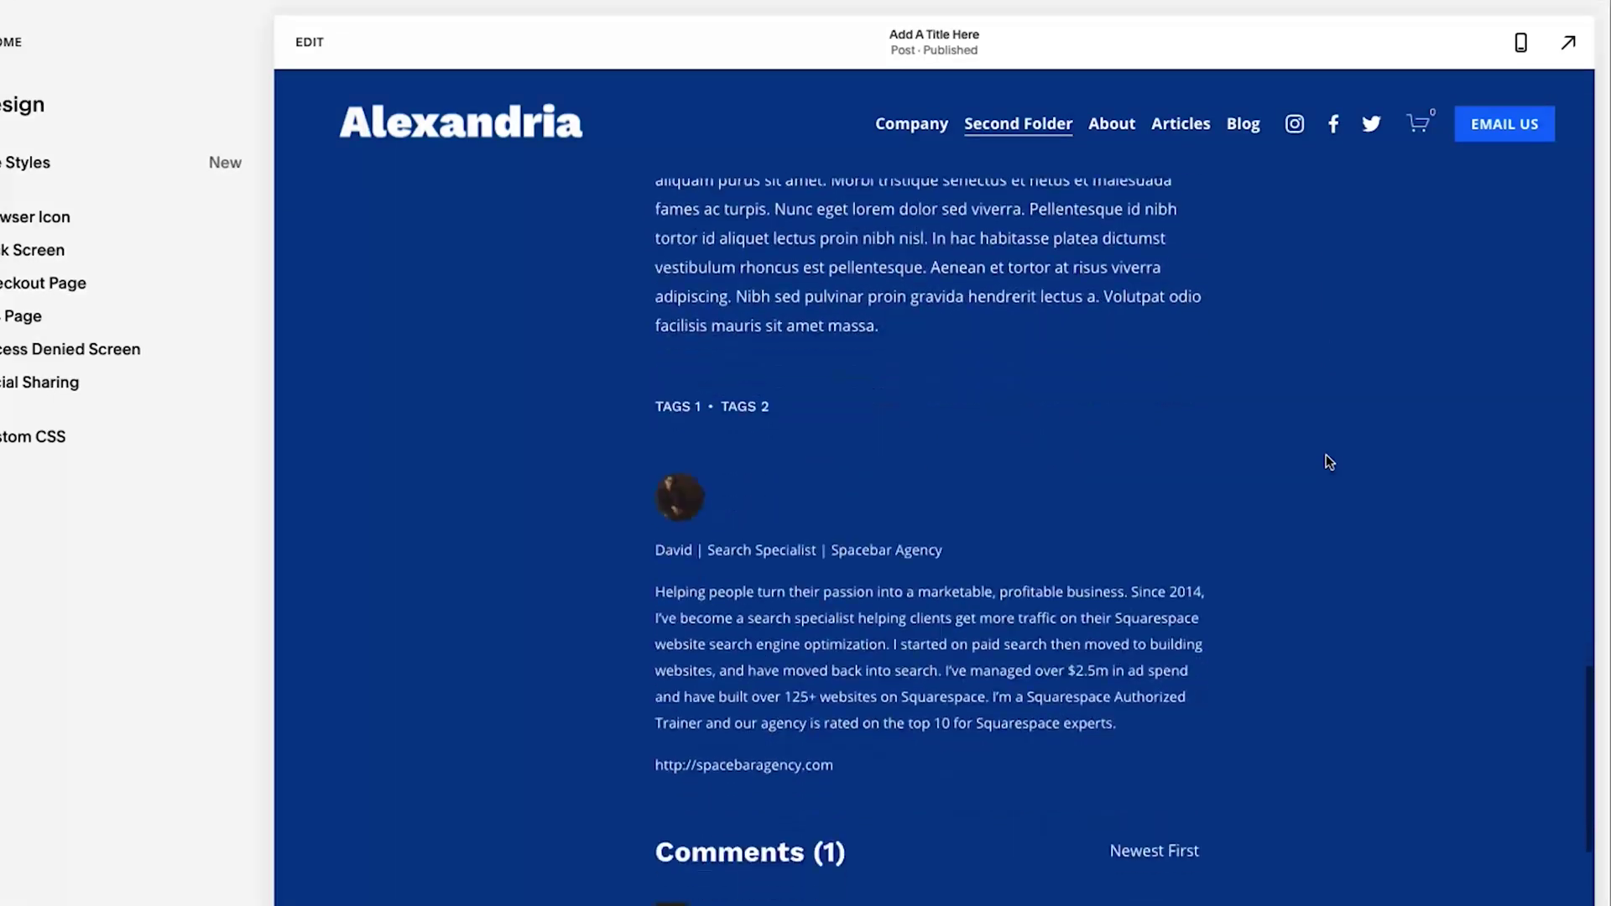
pyautogui.scroll(-6, 881, 558)
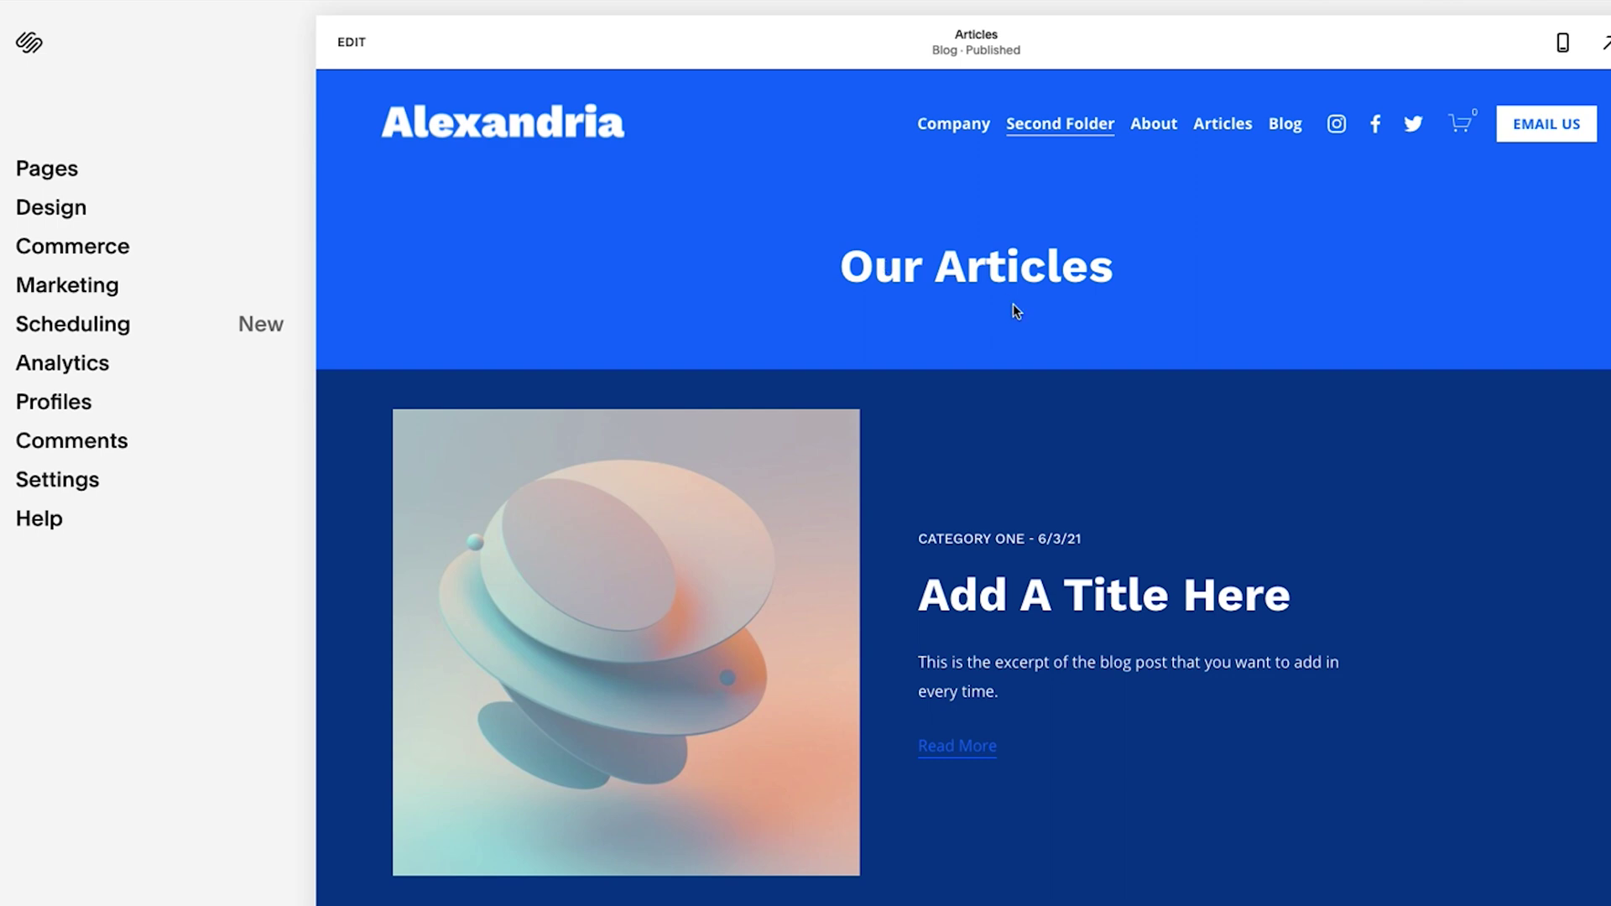
pyautogui.scroll(-7, 1139, 418)
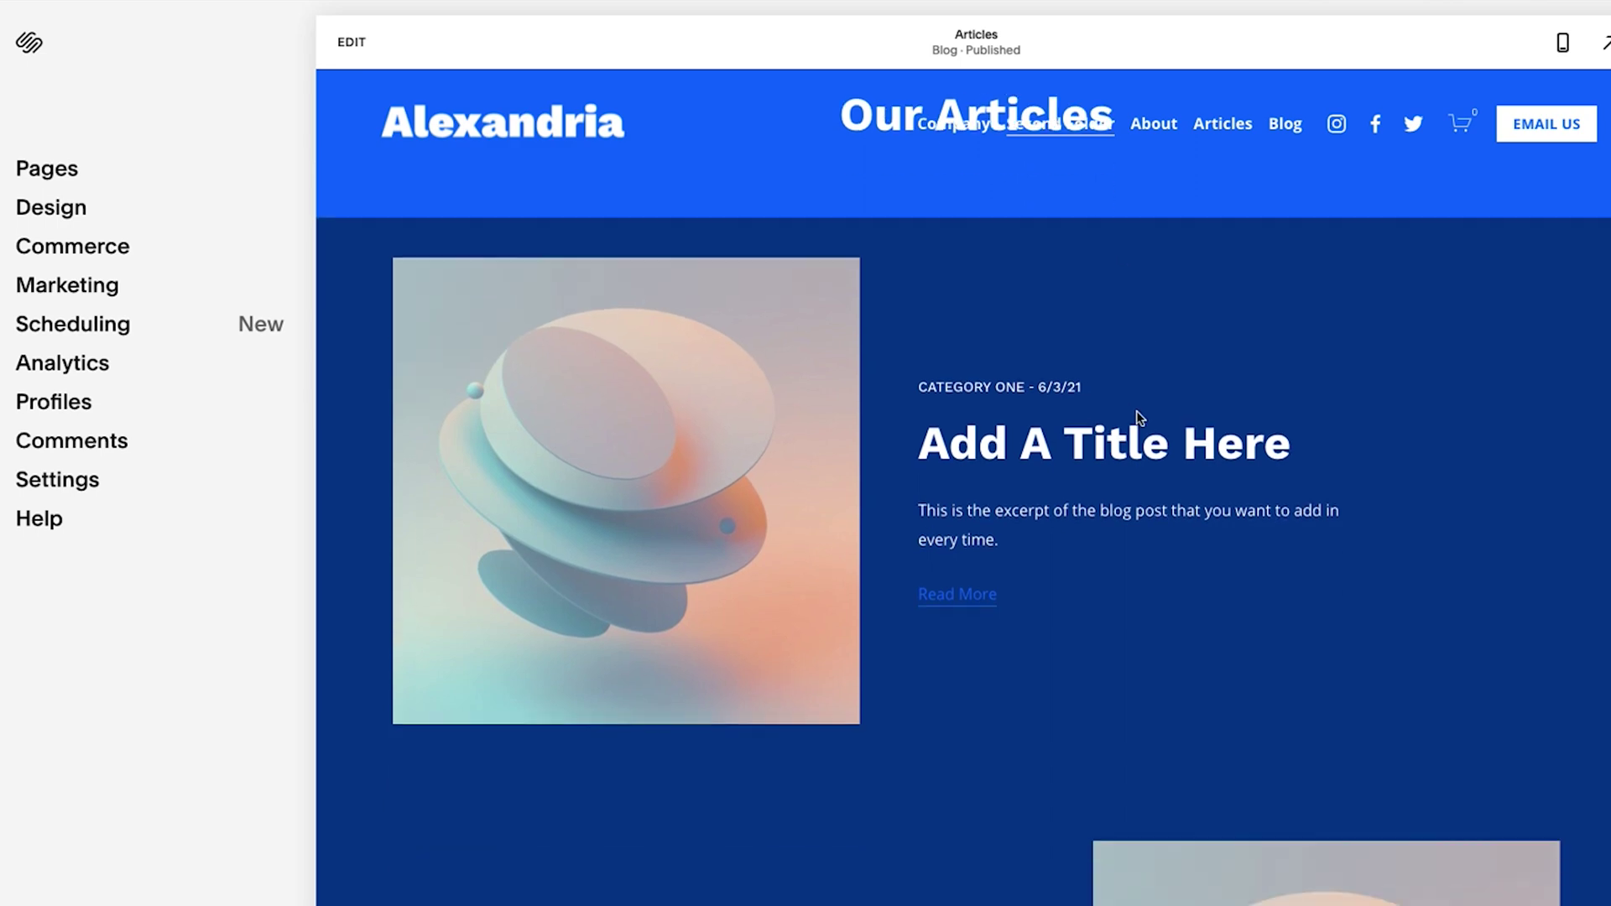
pyautogui.press('Home')
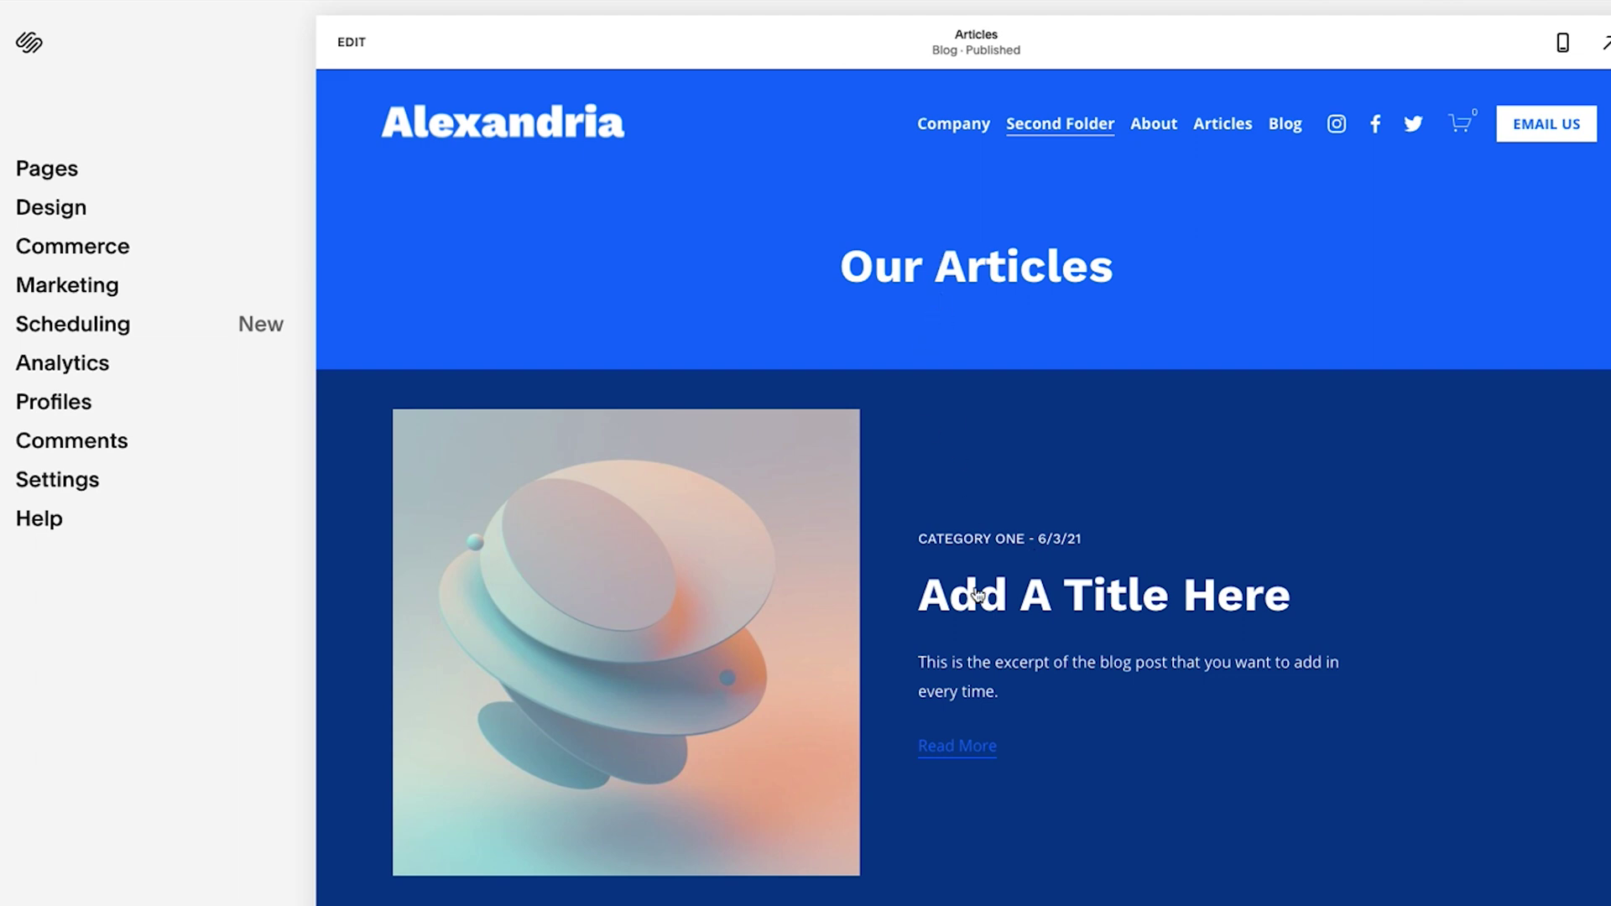
pyautogui.scroll(-9, 978, 595)
pyautogui.scroll(8, 977, 594)
pyautogui.scroll(-7, 978, 594)
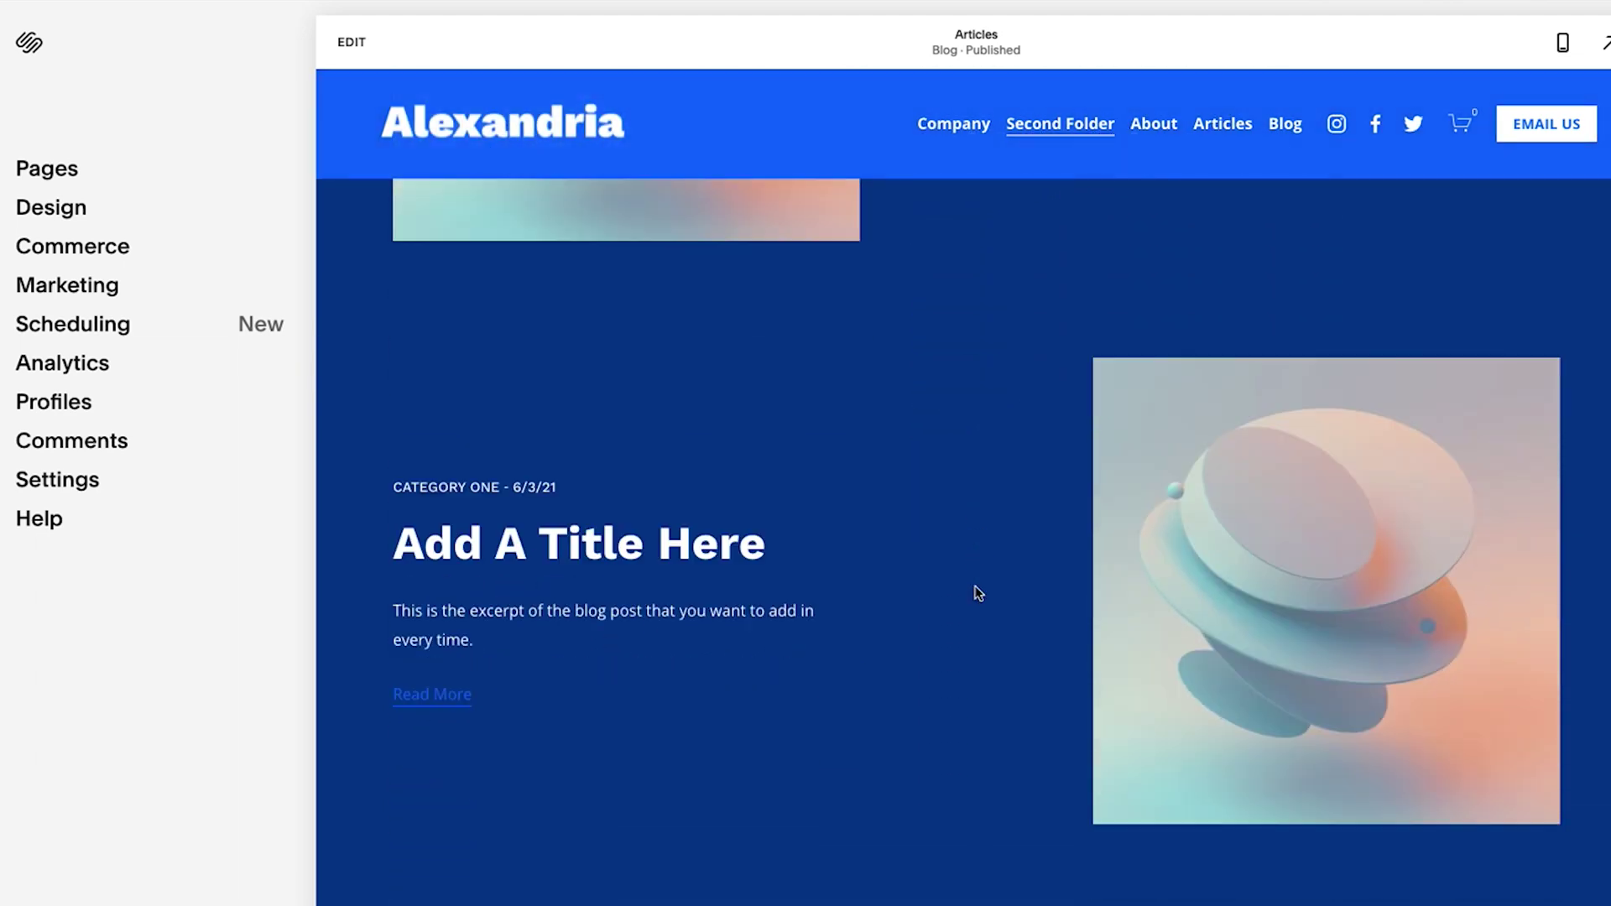
pyautogui.scroll(-10, 978, 594)
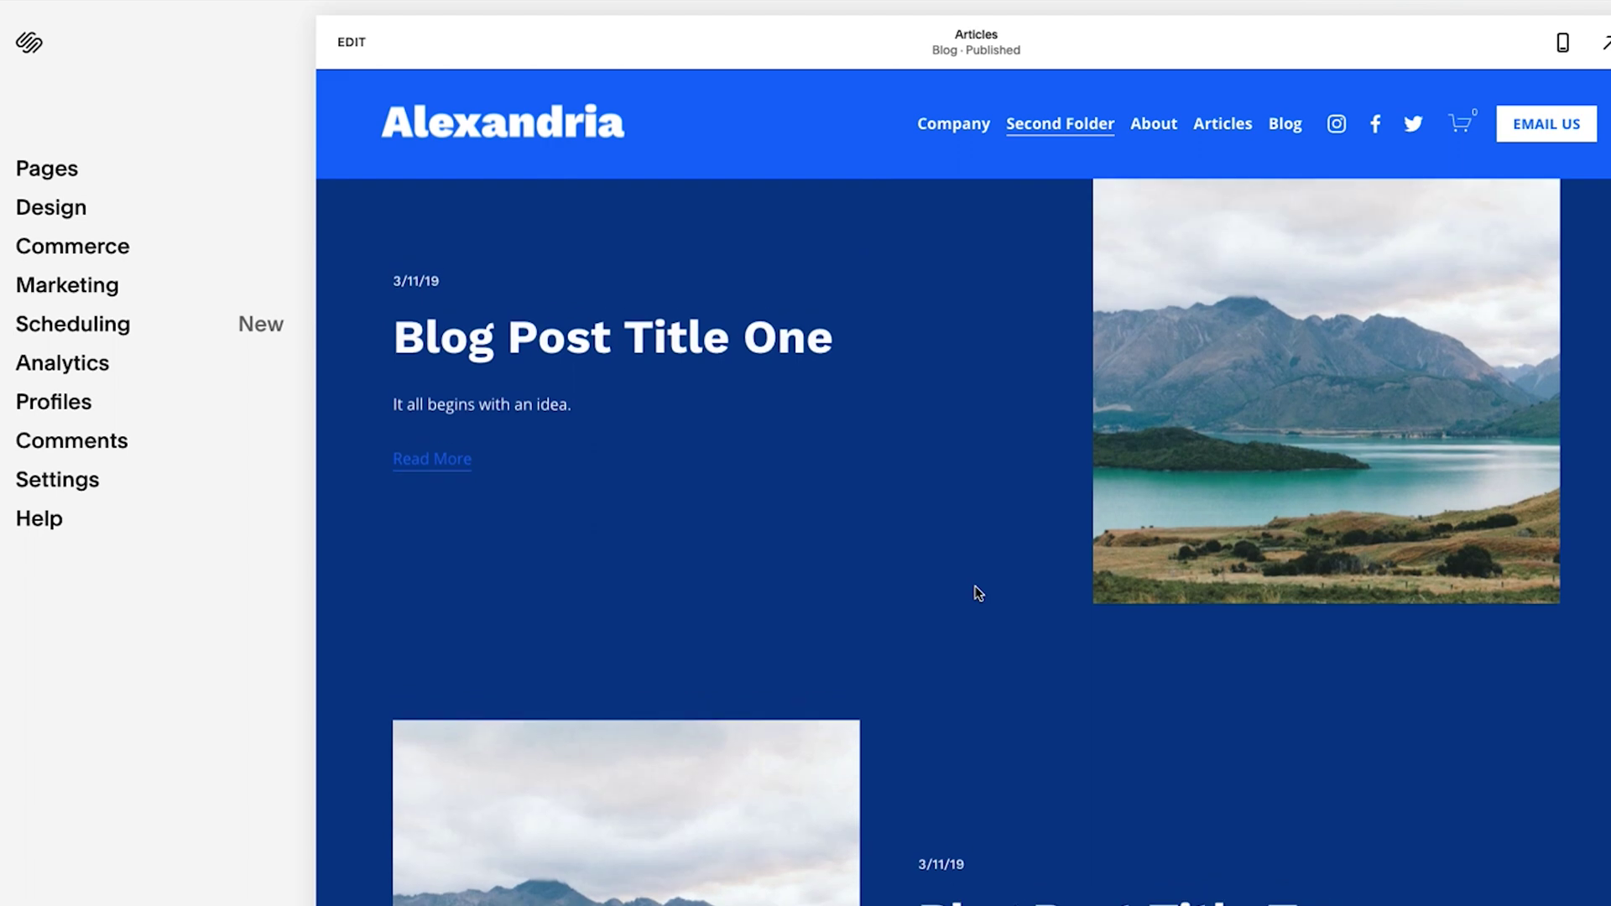
pyautogui.scroll(10, 978, 594)
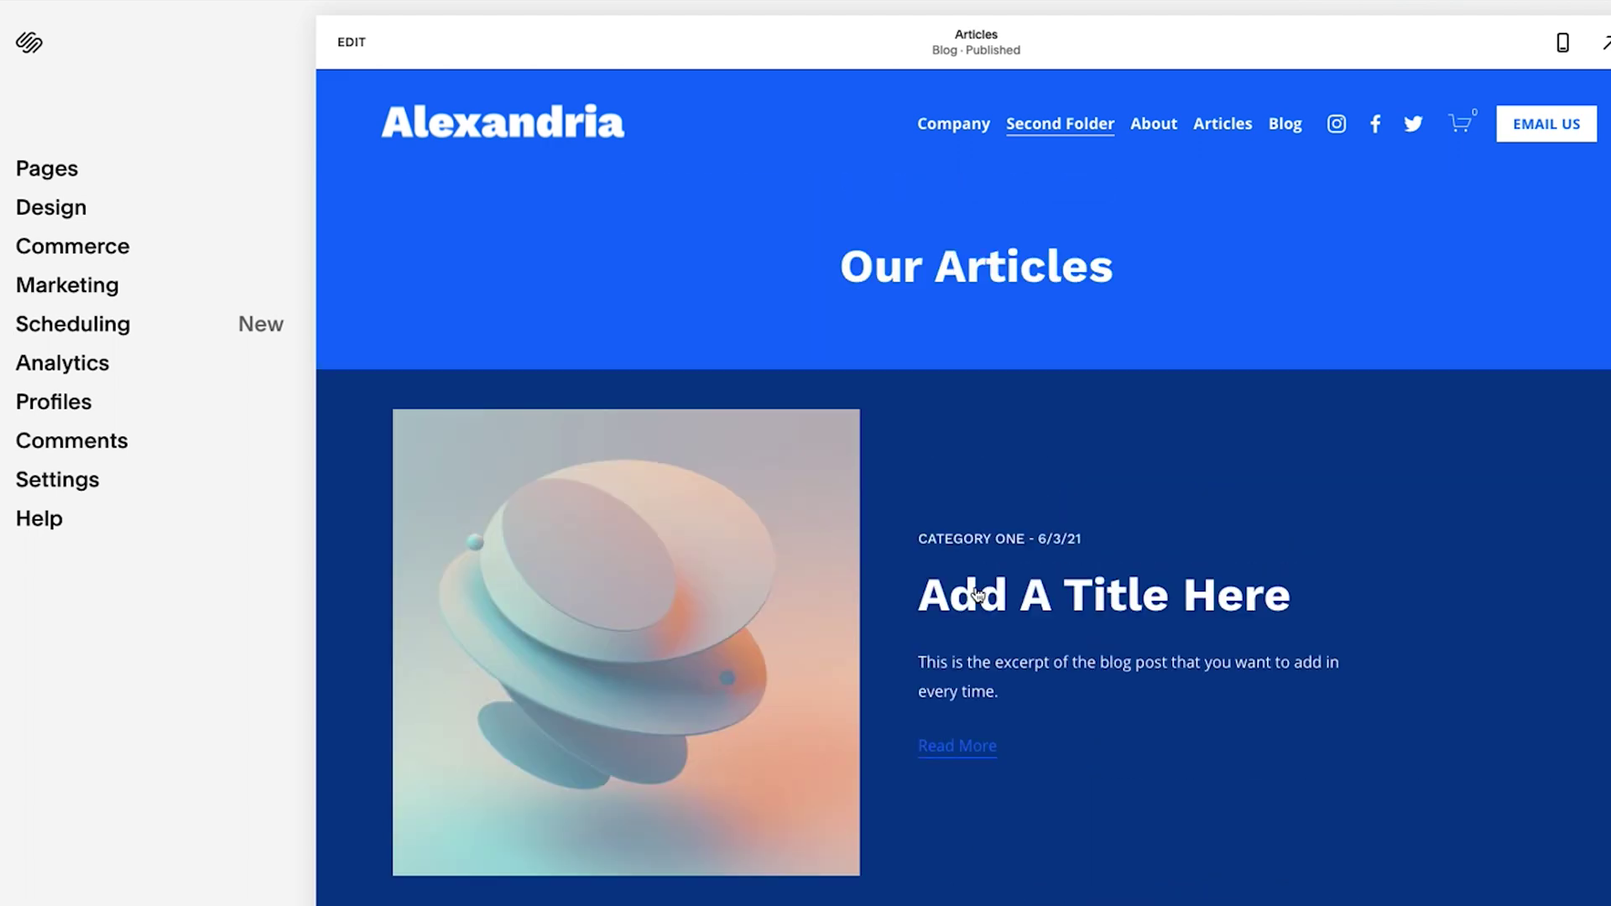